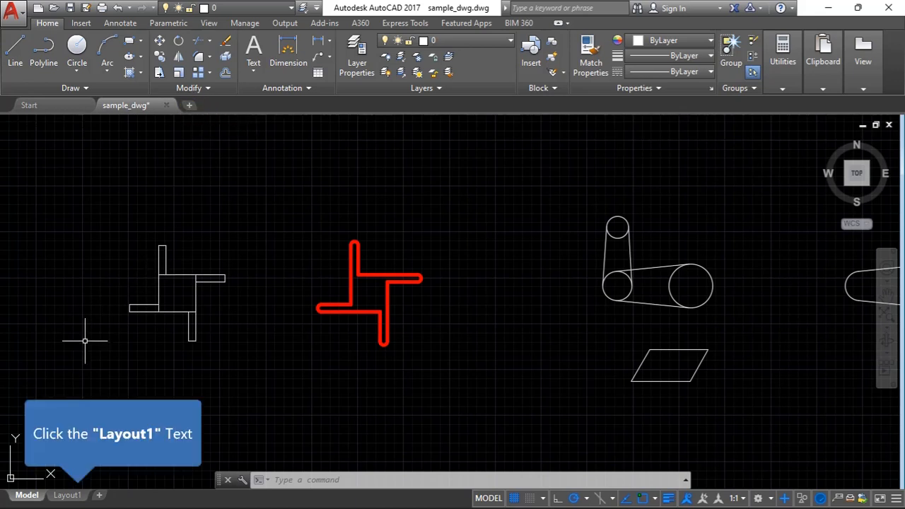
# Step: Review the sample drawing's Layout1 sheet and the unit settings of its model space
pyautogui.click(67, 495)
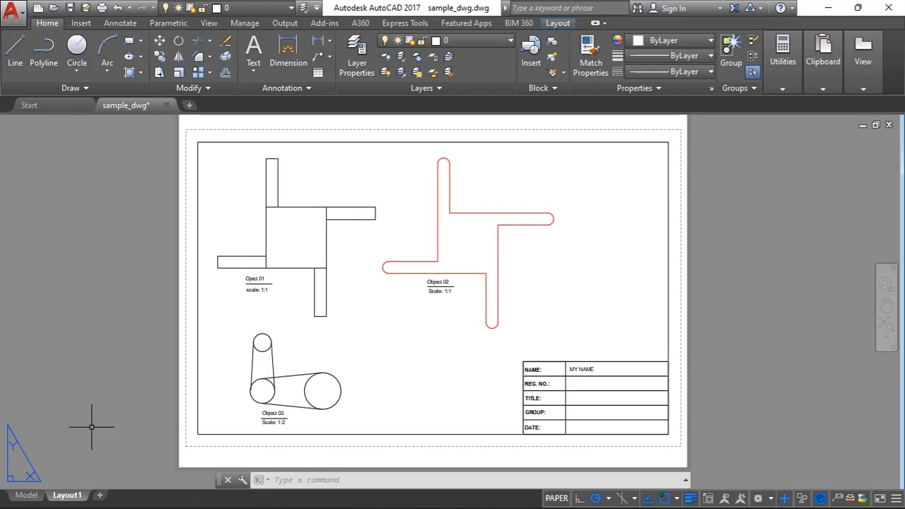
pyautogui.click(27, 495)
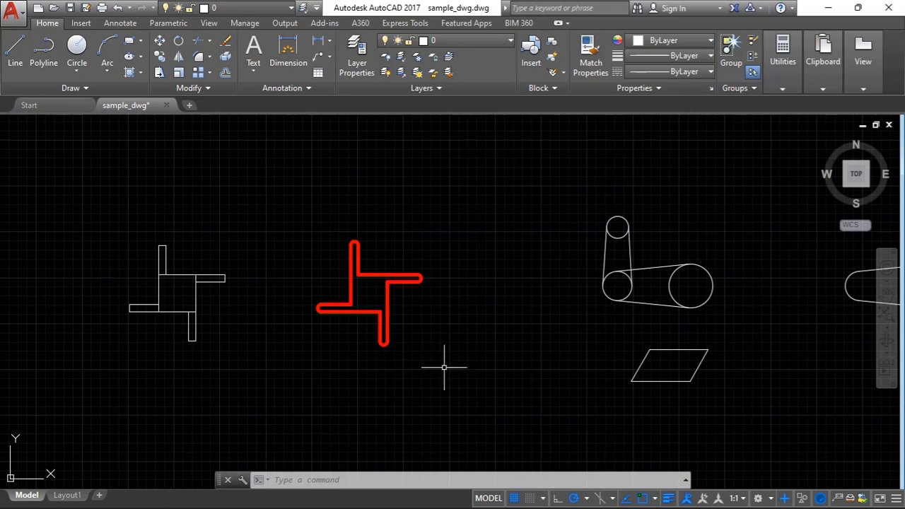
pyautogui.write('UNITS')
pyautogui.press('Return')
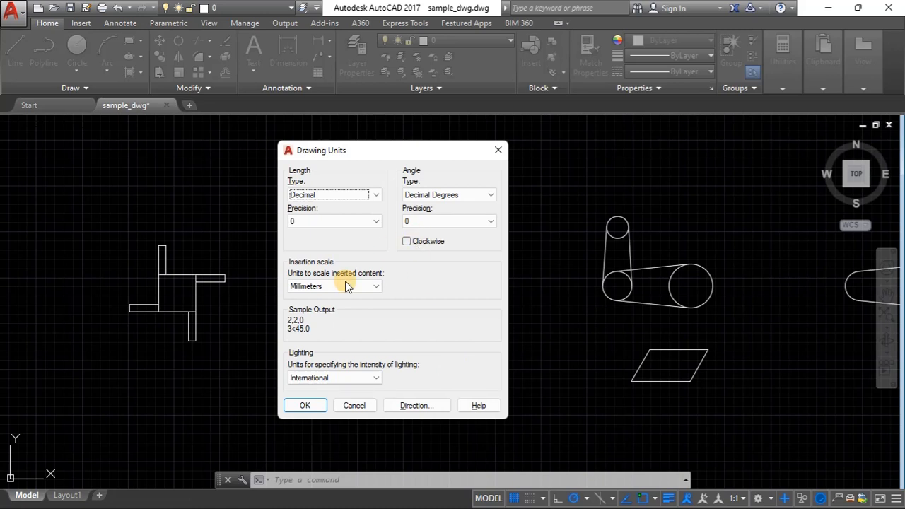
pyautogui.click(498, 151)
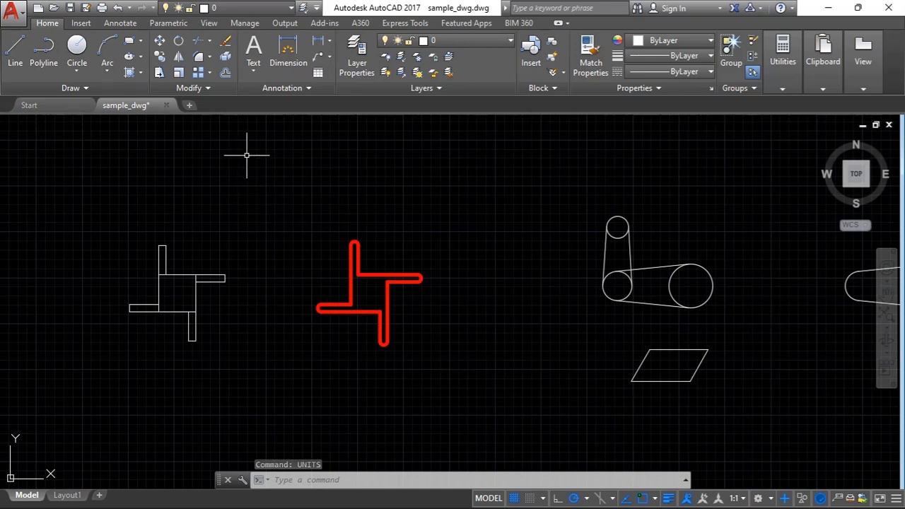
# Step: Start a new drawing and set its insertion units to Millimeters with a length precision of 0
pyautogui.click(191, 106)
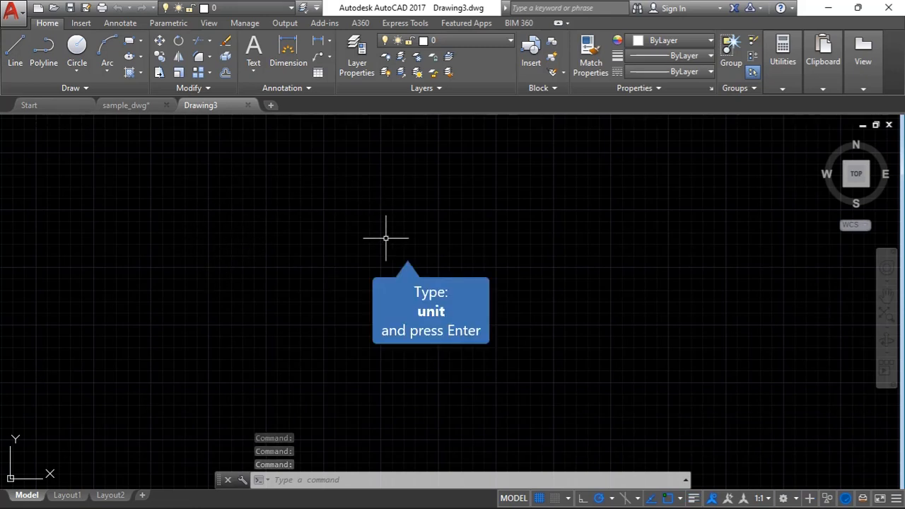
pyautogui.write('unit')
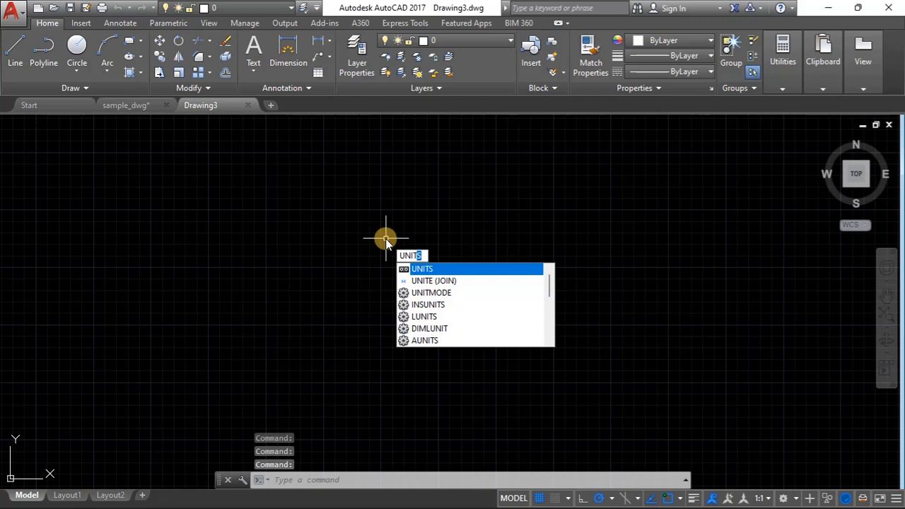
pyautogui.press('Return')
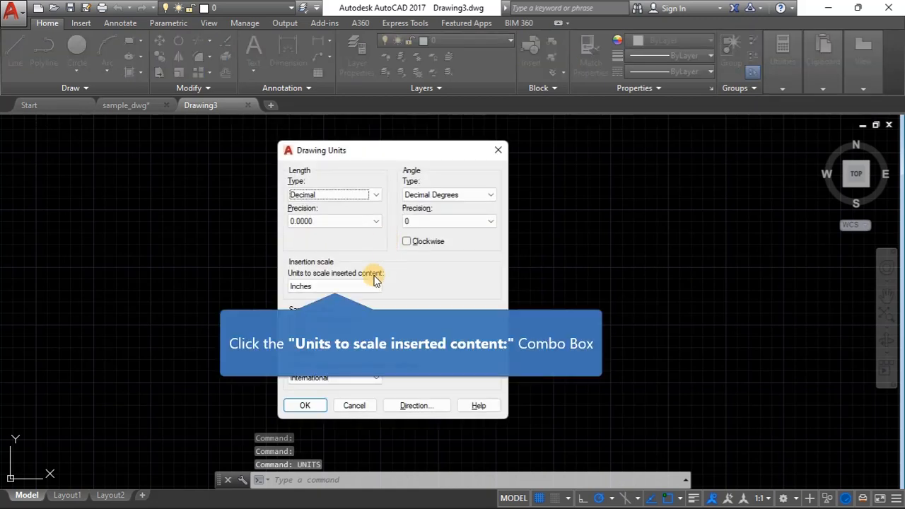
pyautogui.click(374, 280)
pyautogui.click(348, 338)
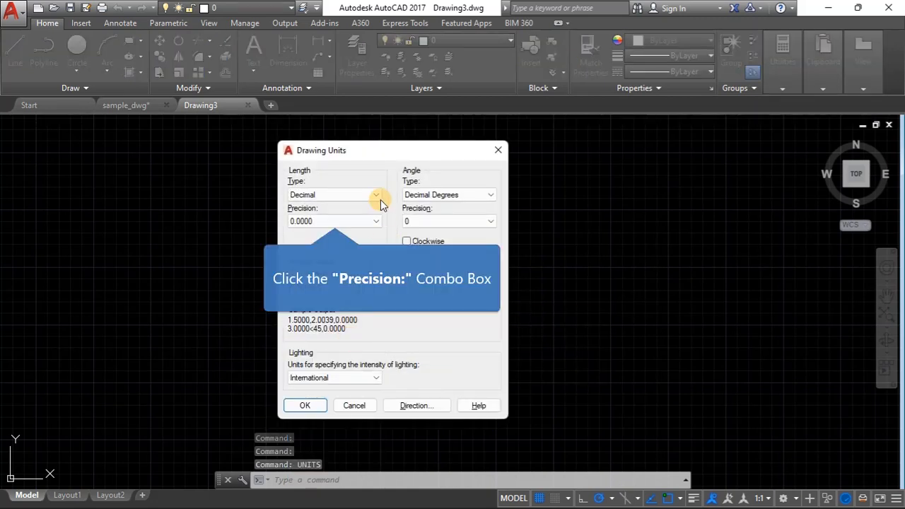
pyautogui.click(349, 220)
pyautogui.click(349, 234)
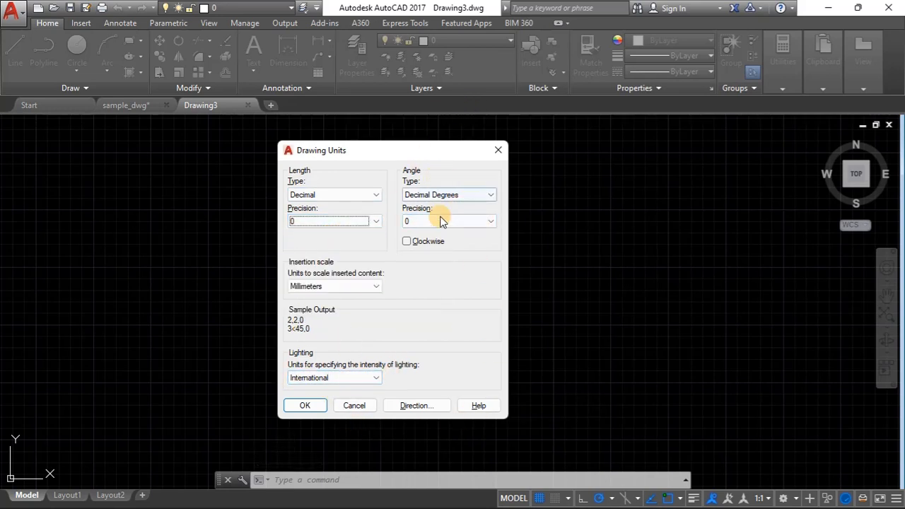
pyautogui.click(305, 405)
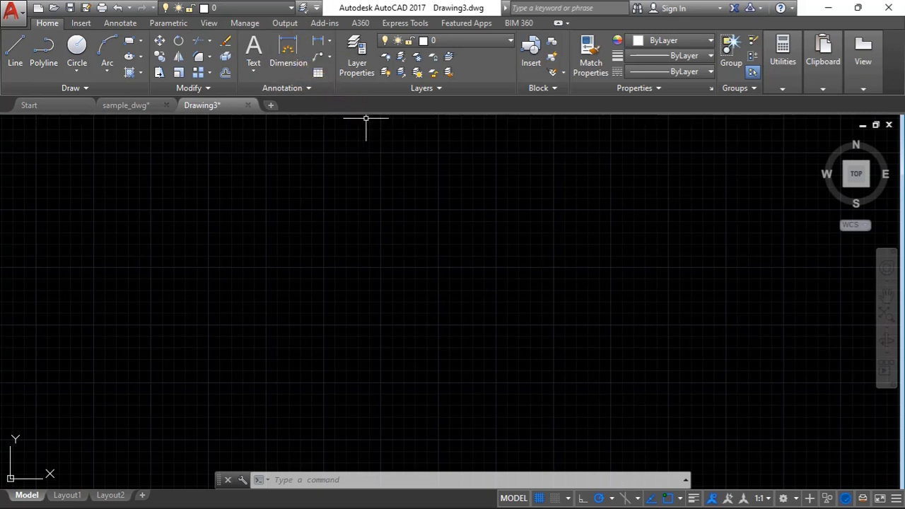
# Step: Create two new layers named outline and hidden in the new drawing
pyautogui.click(353, 52)
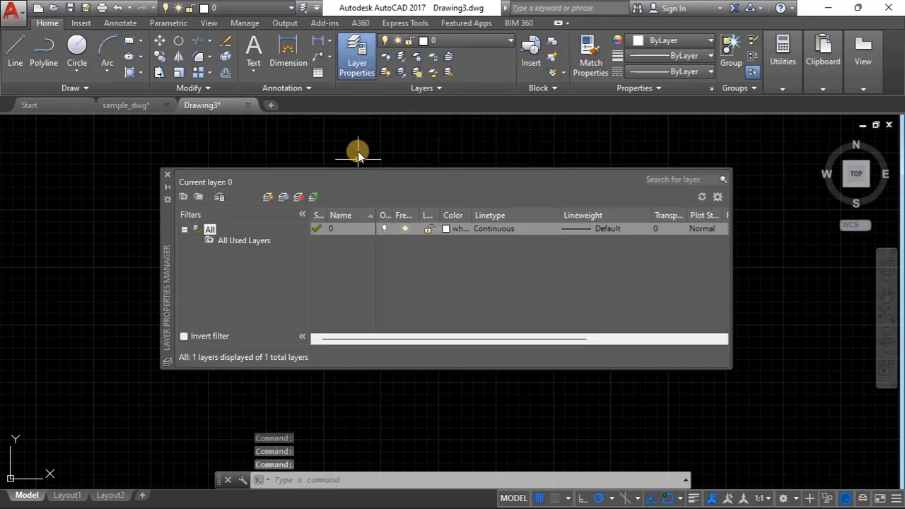
pyautogui.click(267, 198)
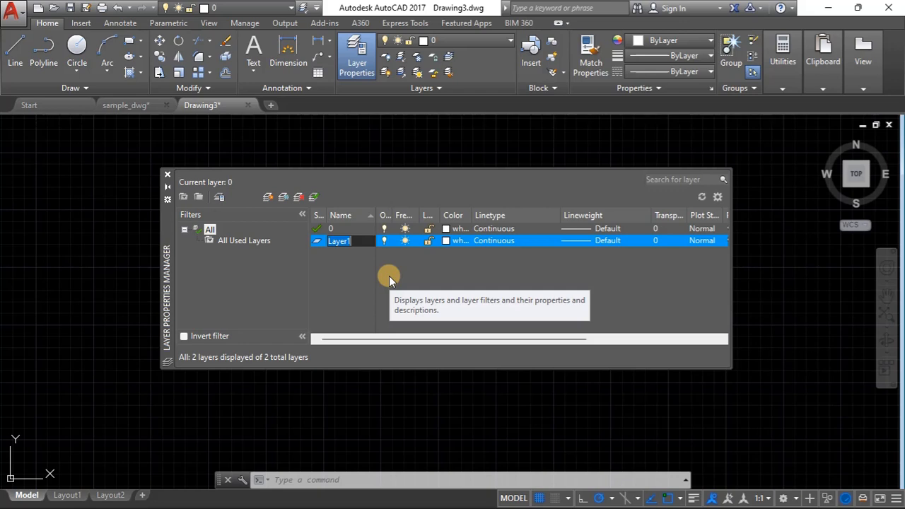
pyautogui.write('out')
pyautogui.press('Return')
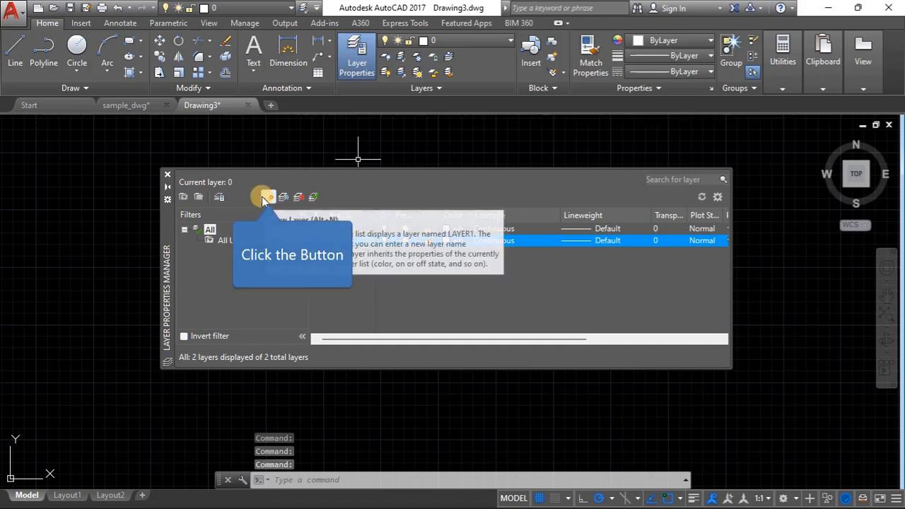
pyautogui.hotkey('alt', 'n')
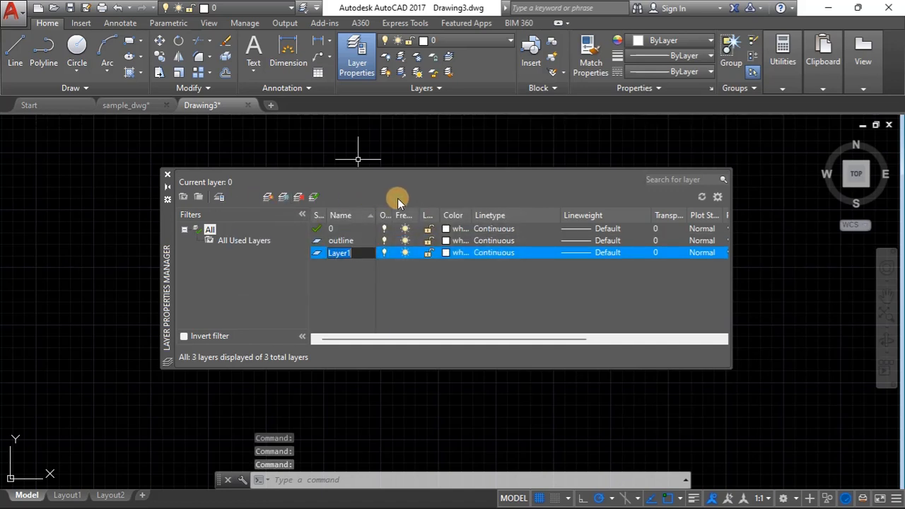
pyautogui.write('hidden')
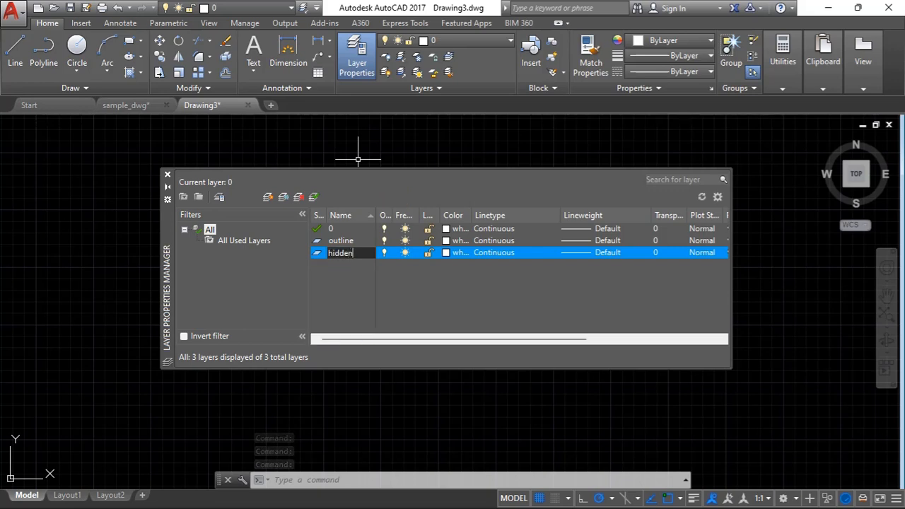
pyautogui.press('Return')
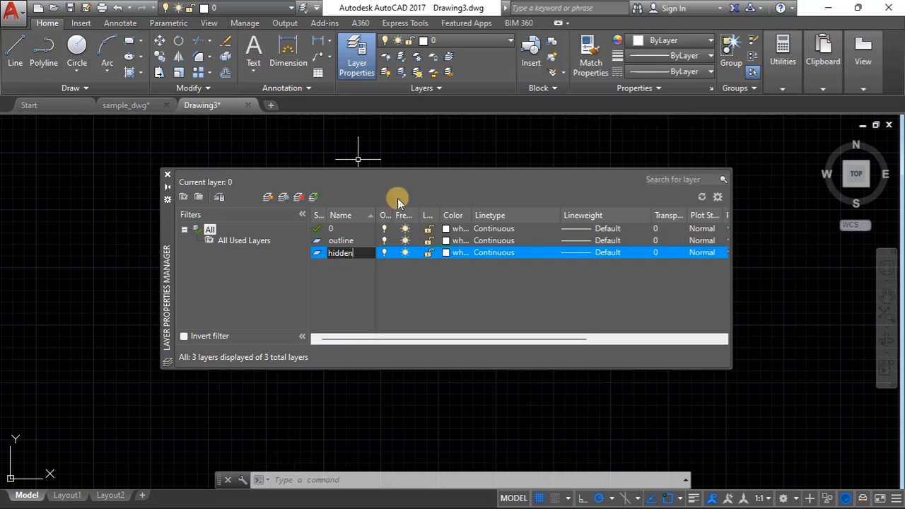
# Step: Add two more layers named center and viewport
pyautogui.click(268, 196)
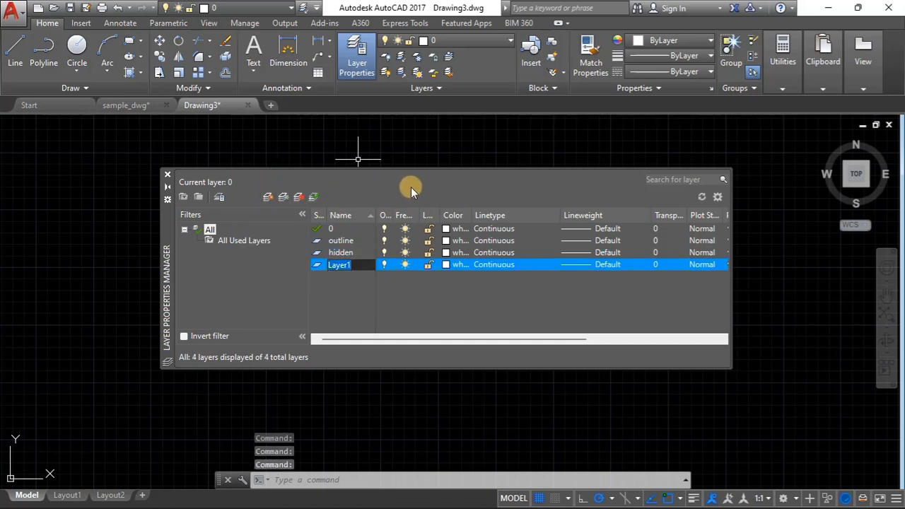
pyautogui.write('c')
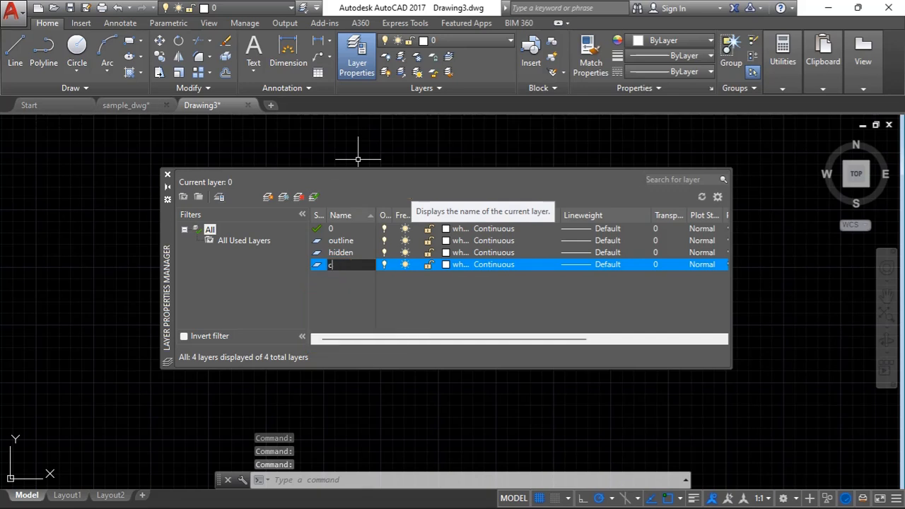
pyautogui.write('enter')
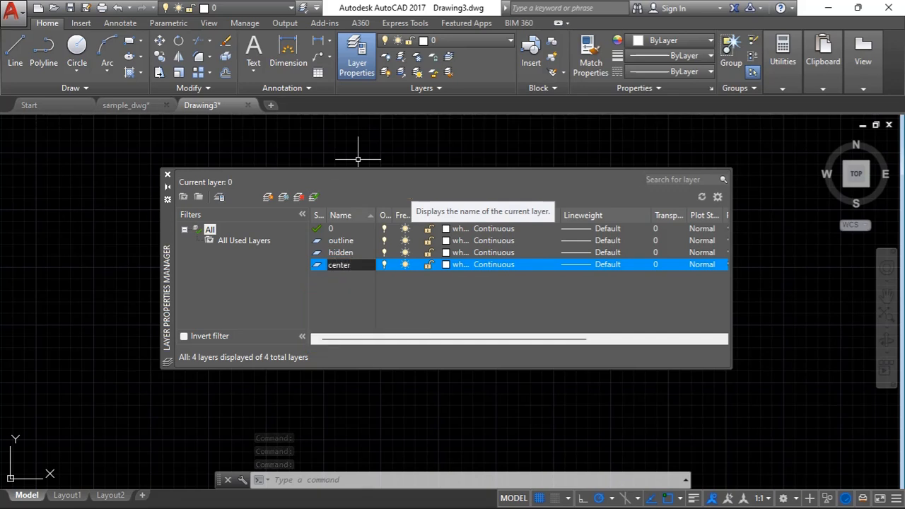
pyautogui.click(410, 187)
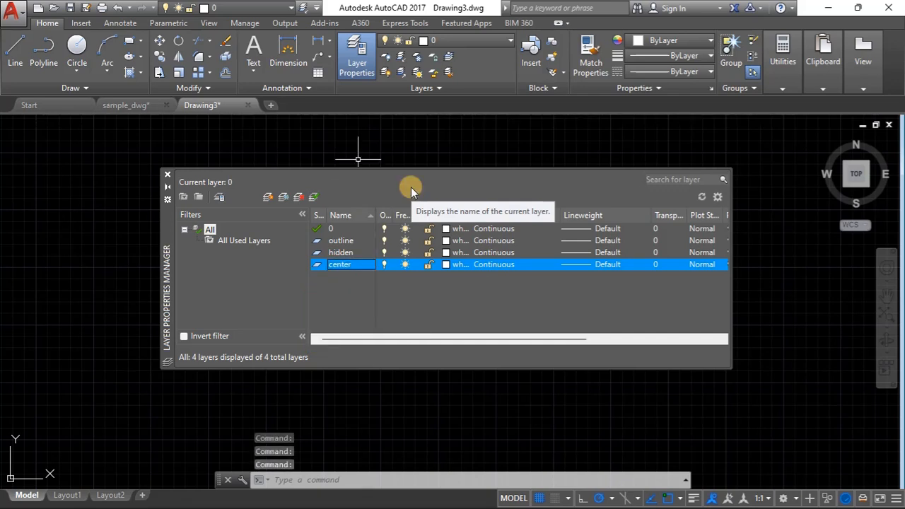
pyautogui.click(269, 199)
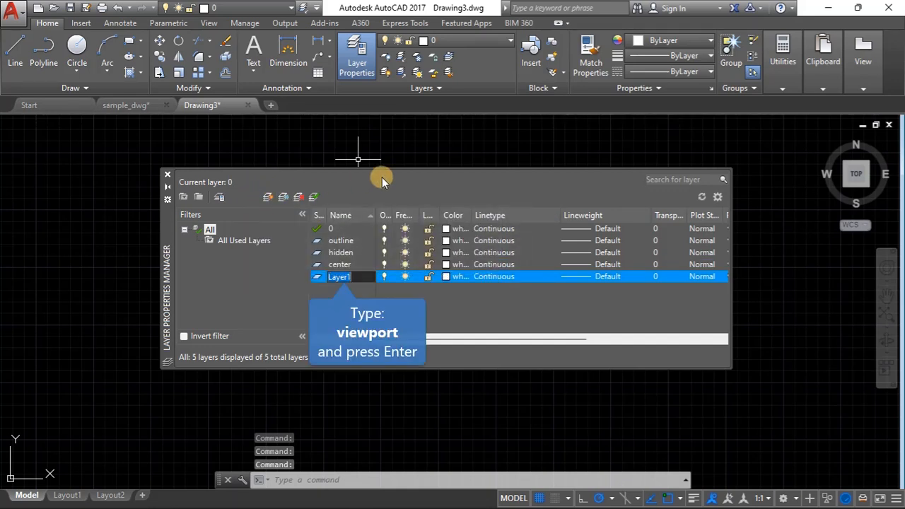
pyautogui.write('viewp')
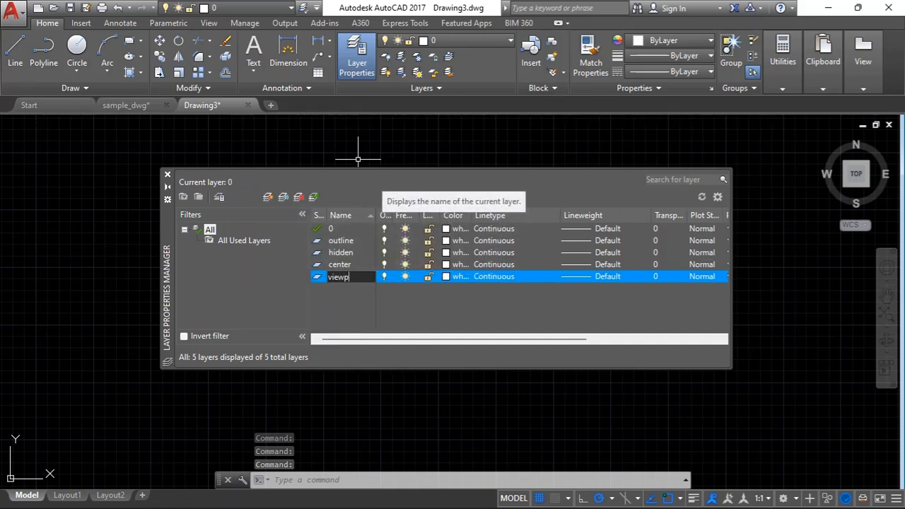
pyautogui.write('ort')
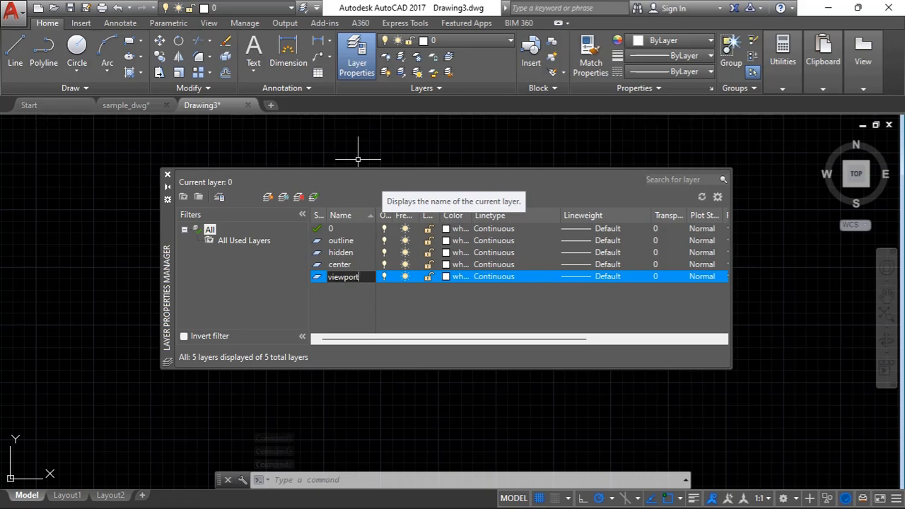
pyautogui.press('Return')
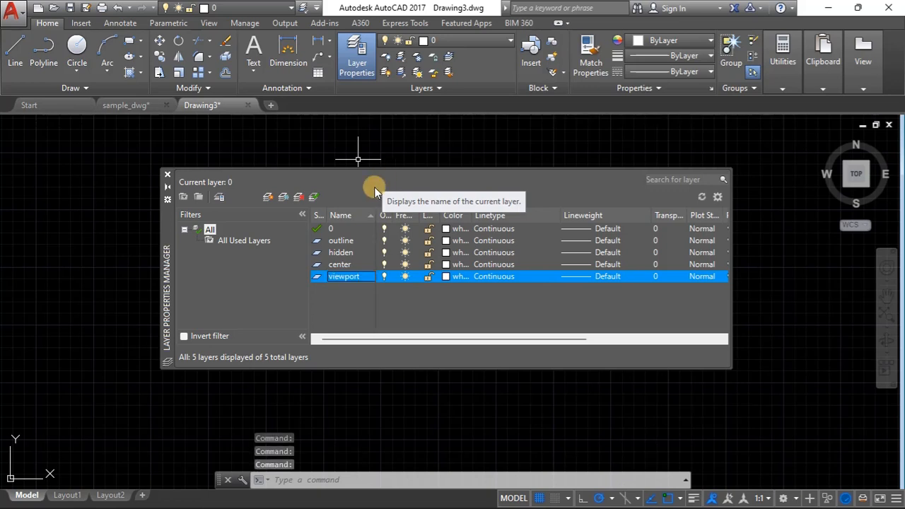
# Step: Add a layer named dimension to the layer list
pyautogui.click(266, 197)
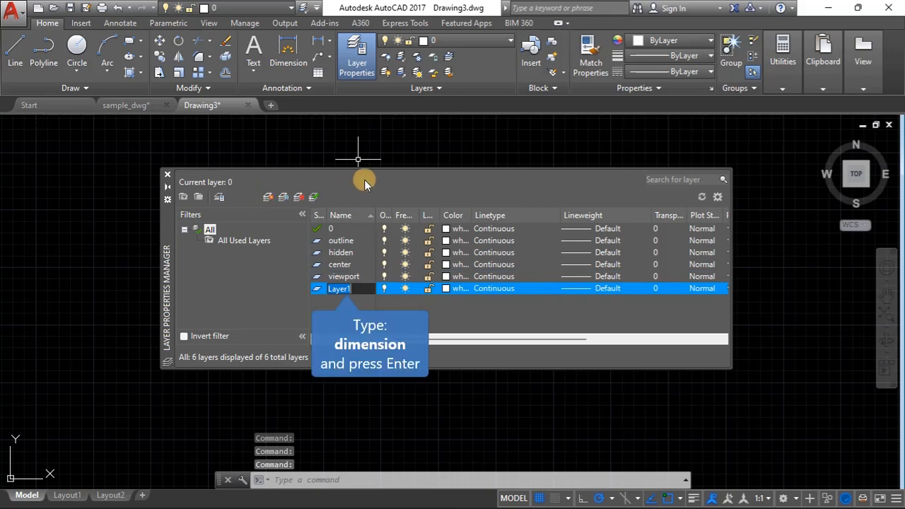
pyautogui.write('dimen')
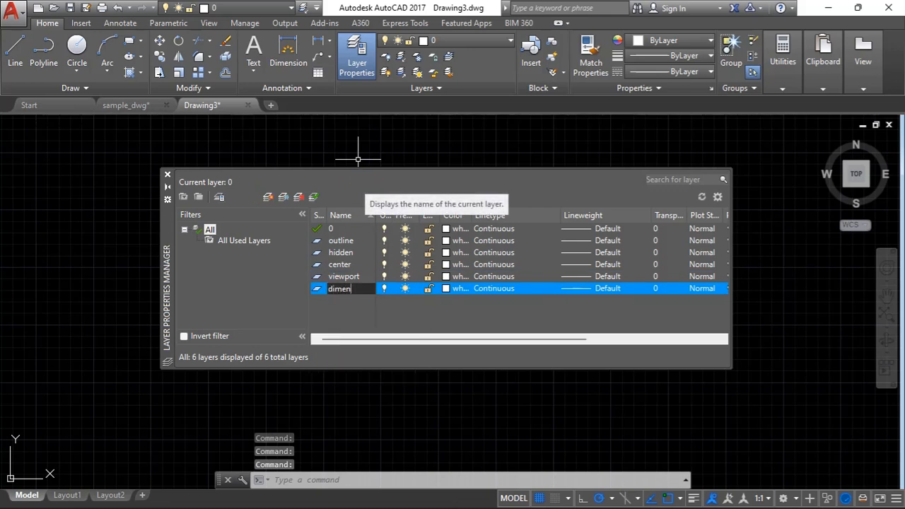
pyautogui.write('sion')
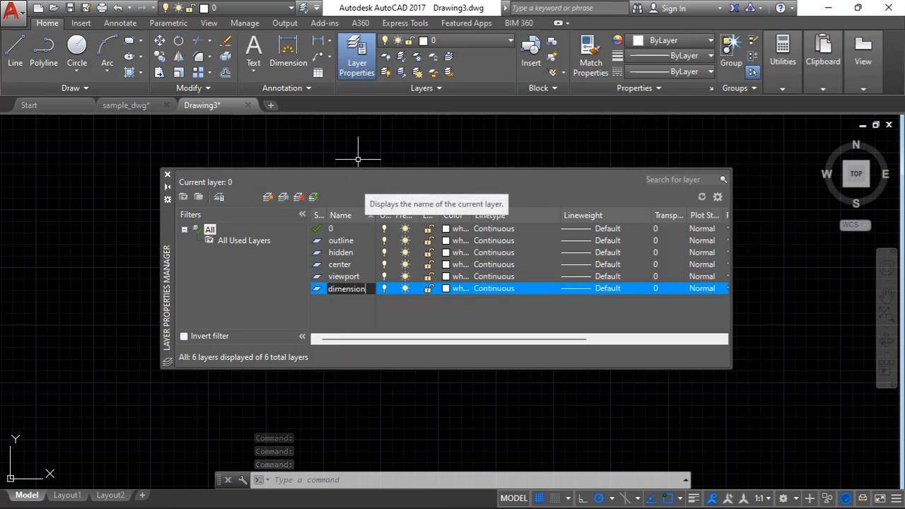
pyautogui.click(364, 180)
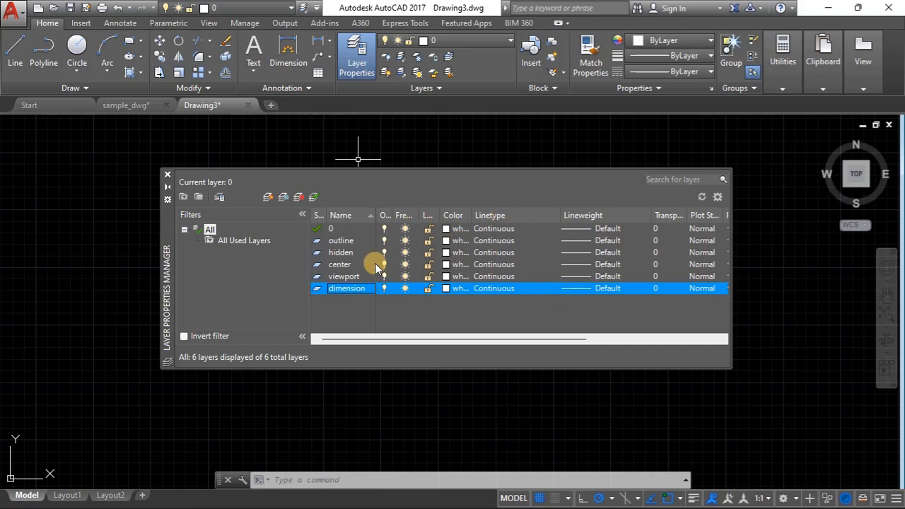
pyautogui.press('Return')
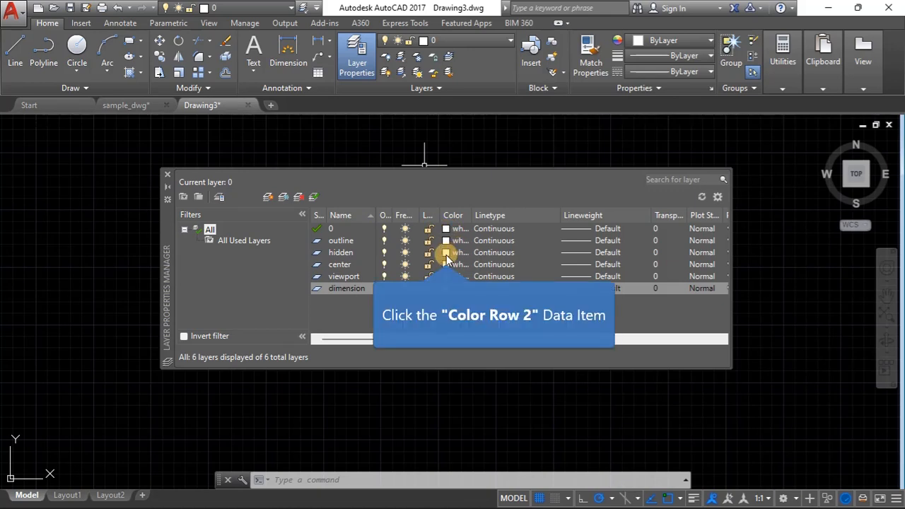
# Step: Set the hidden layer's color to green and the center layer's color to magenta
pyautogui.click(446, 254)
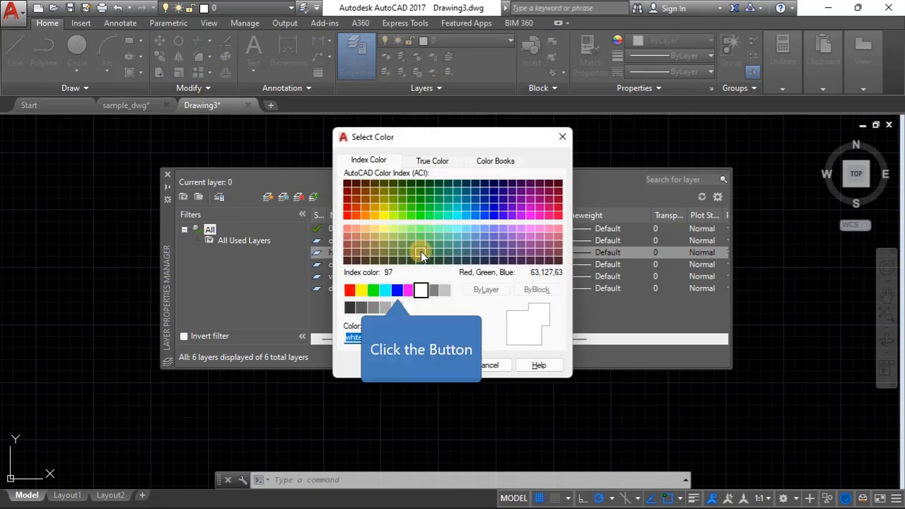
pyautogui.click(373, 290)
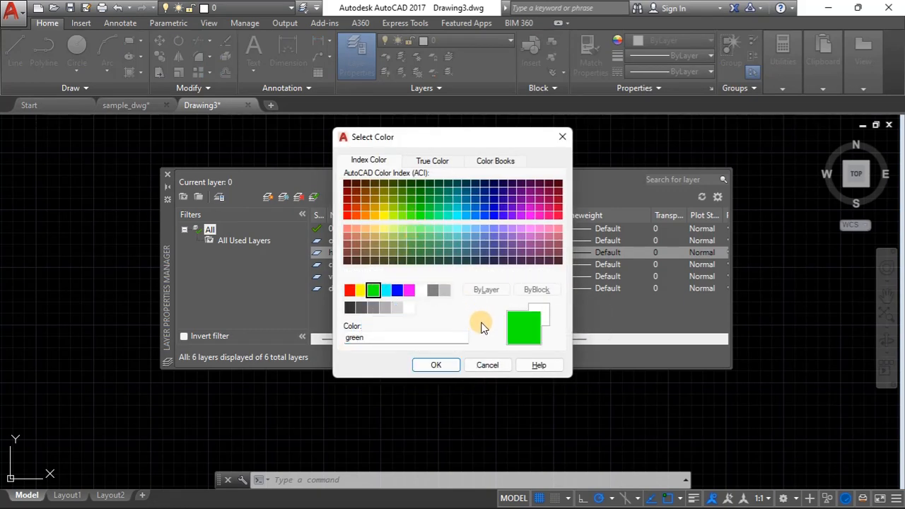
pyautogui.click(436, 365)
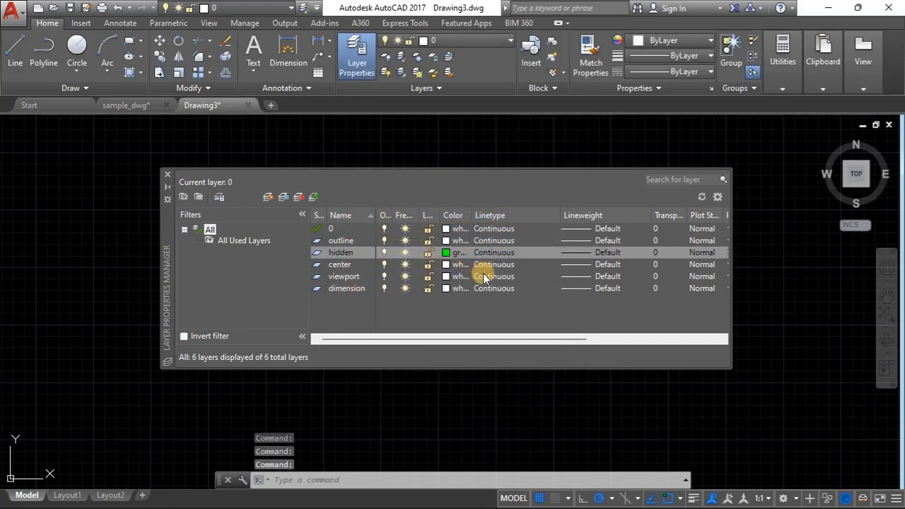
pyautogui.click(446, 265)
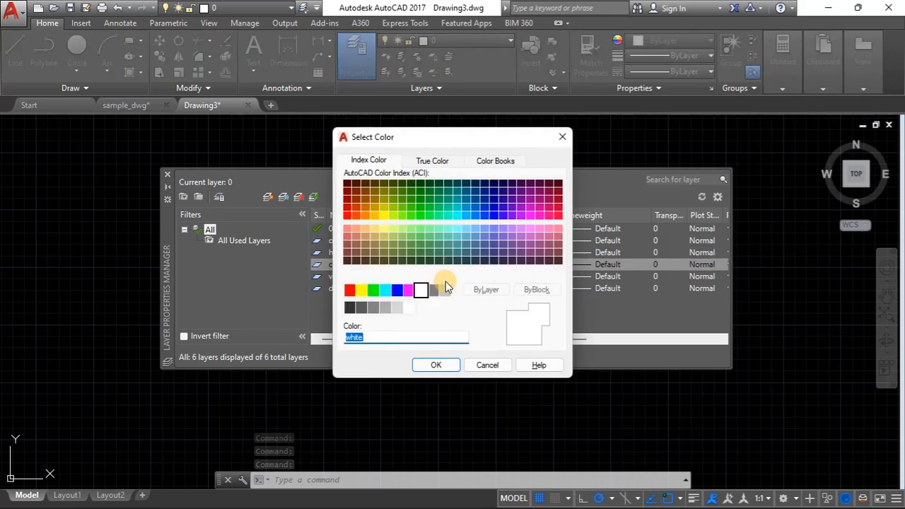
pyautogui.click(410, 291)
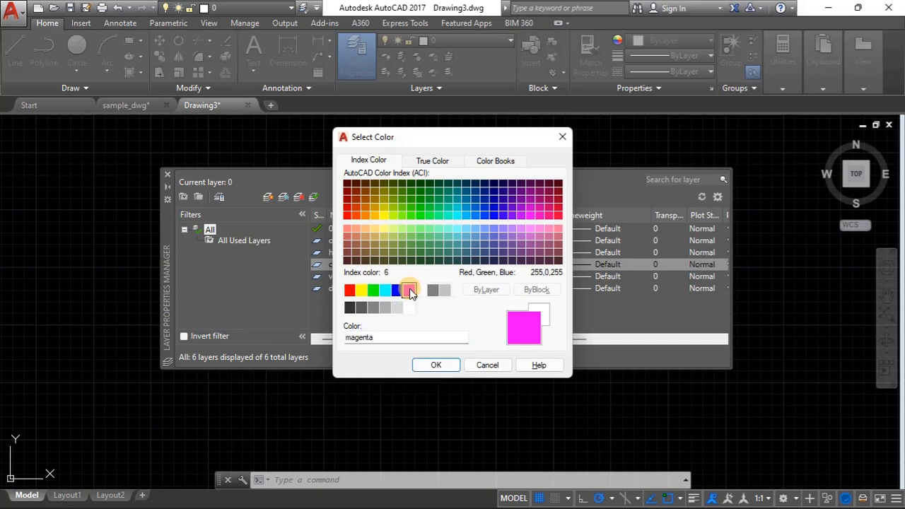
pyautogui.click(436, 365)
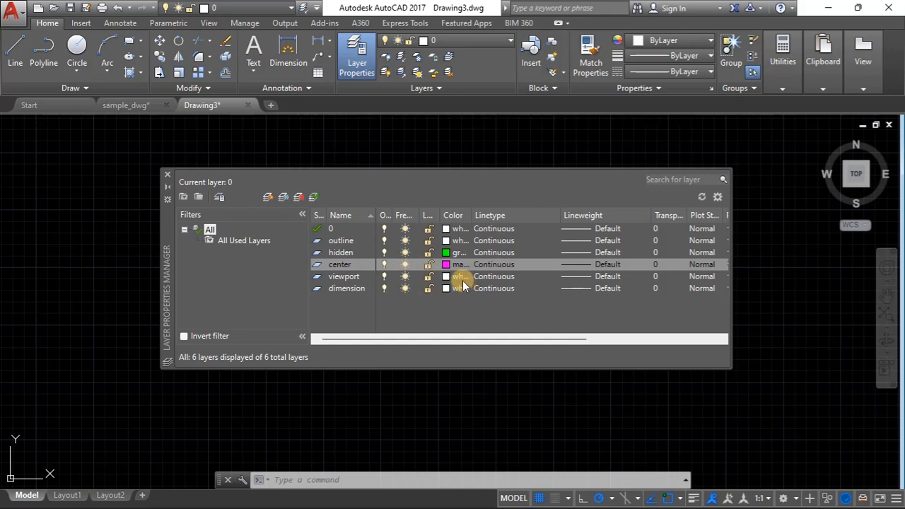
# Step: Set the dimension layer's color to blue
pyautogui.click(446, 287)
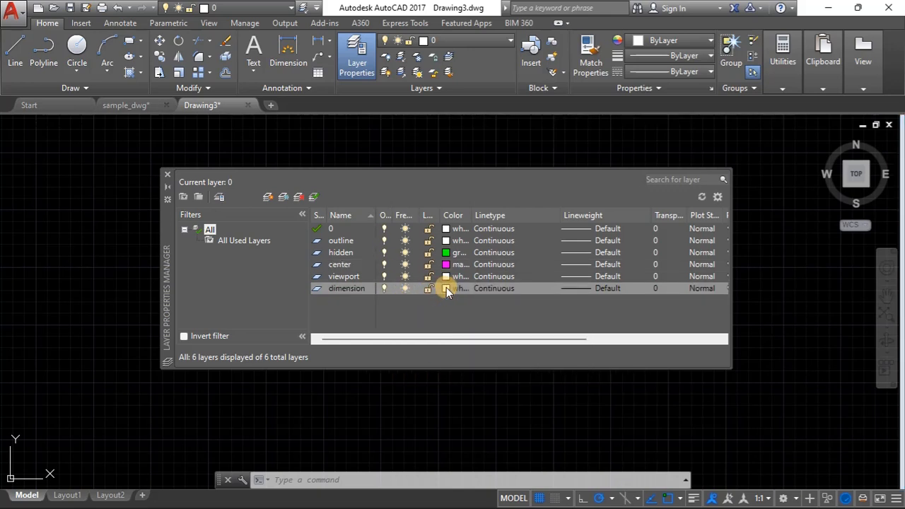
pyautogui.click(396, 289)
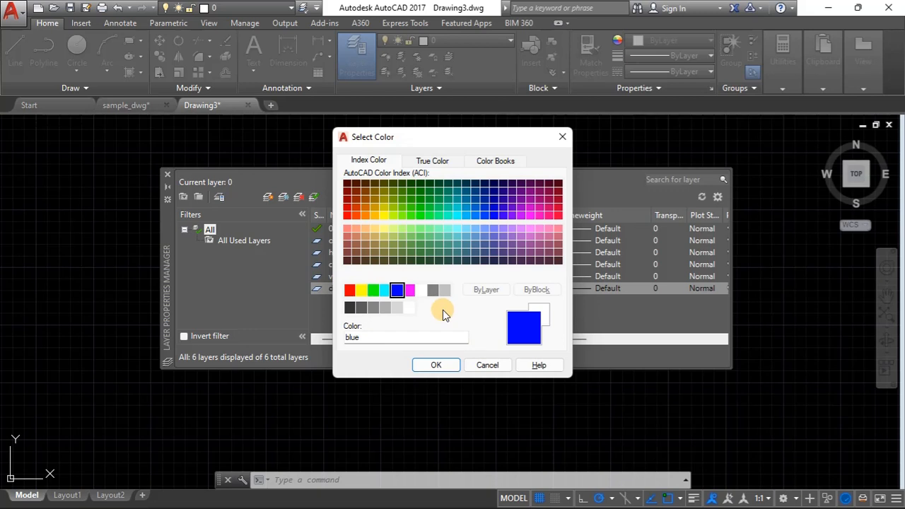
pyautogui.click(444, 364)
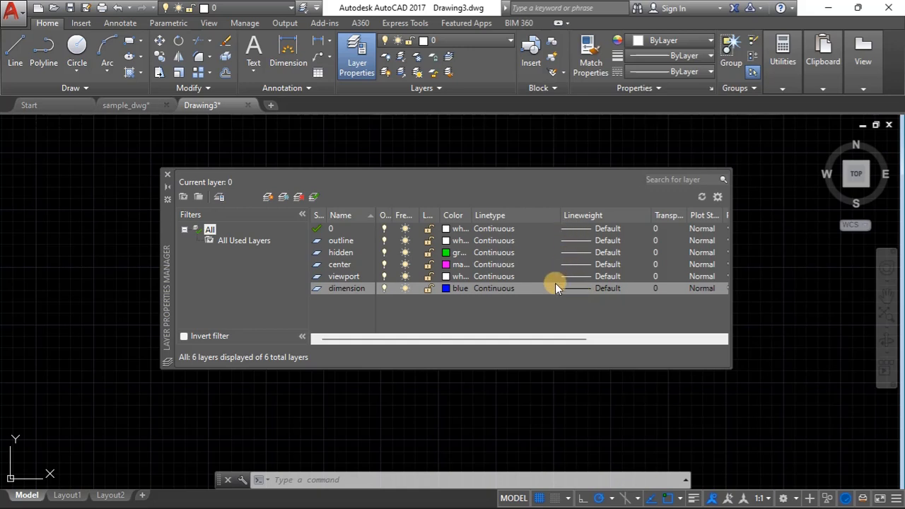
# Step: Set the outline layer's lineweight to 0.40 mm
pyautogui.click(585, 240)
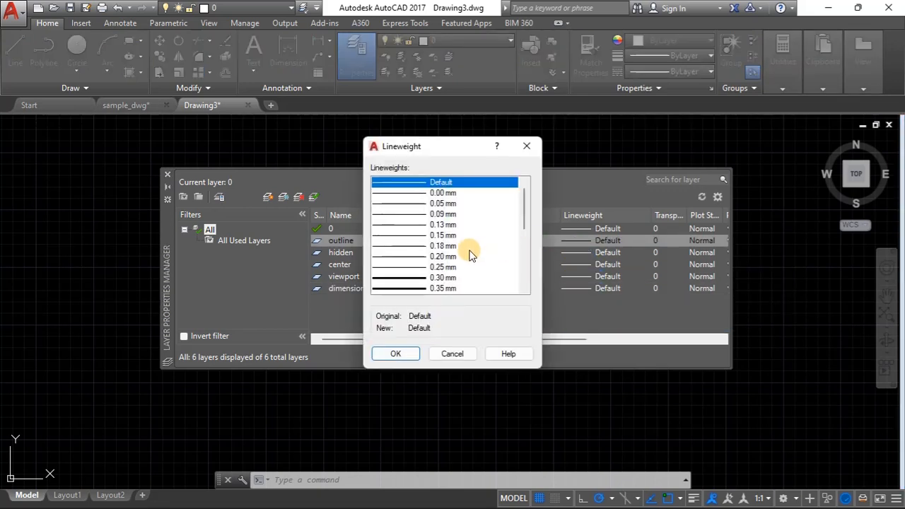
pyautogui.moveTo(522, 214); pyautogui.dragTo(524, 232)
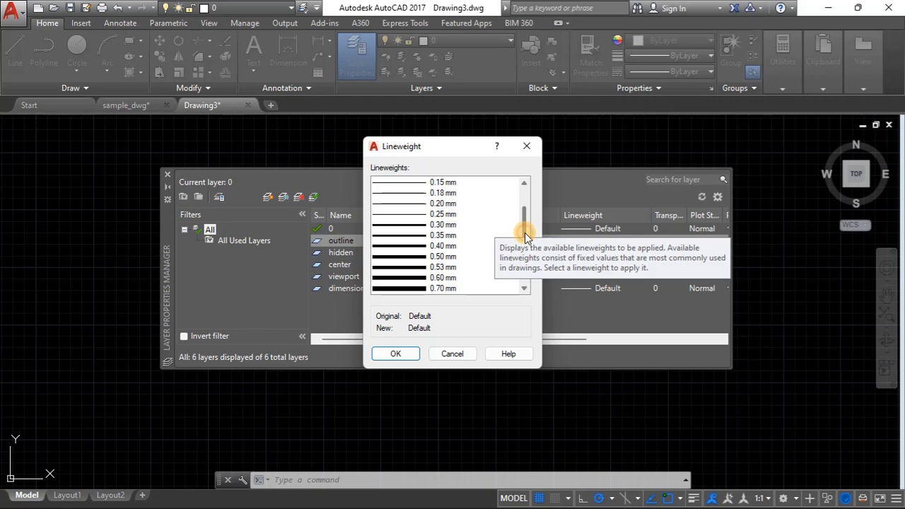
pyautogui.click(414, 247)
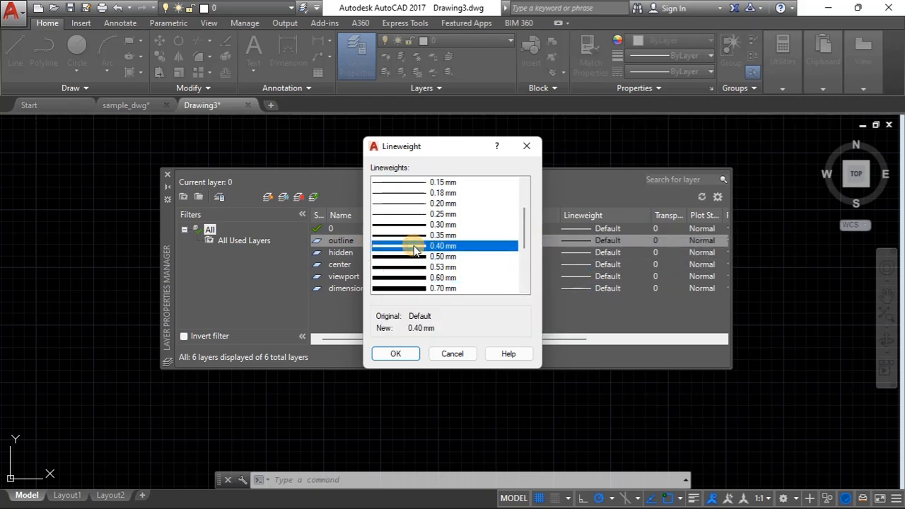
pyautogui.click(398, 353)
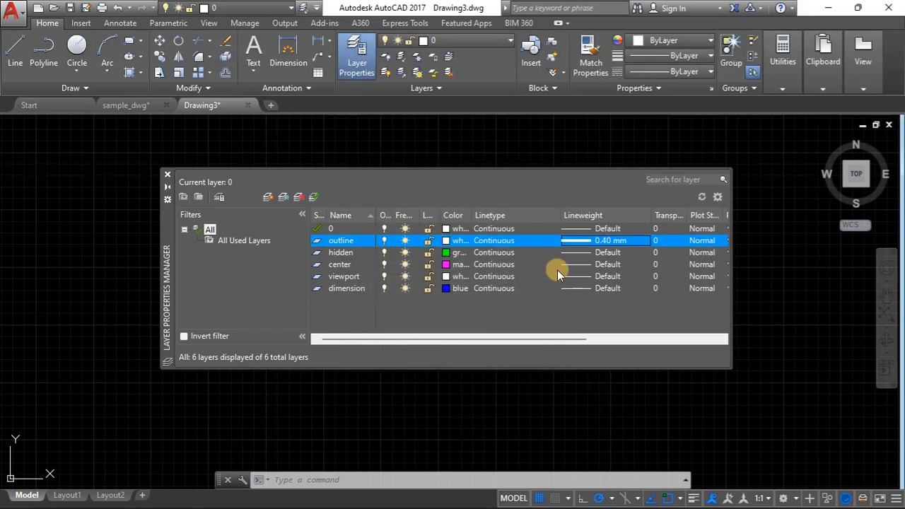
# Step: Set the lineweight of both the hidden and center layers to 0.30 mm
pyautogui.click(574, 252)
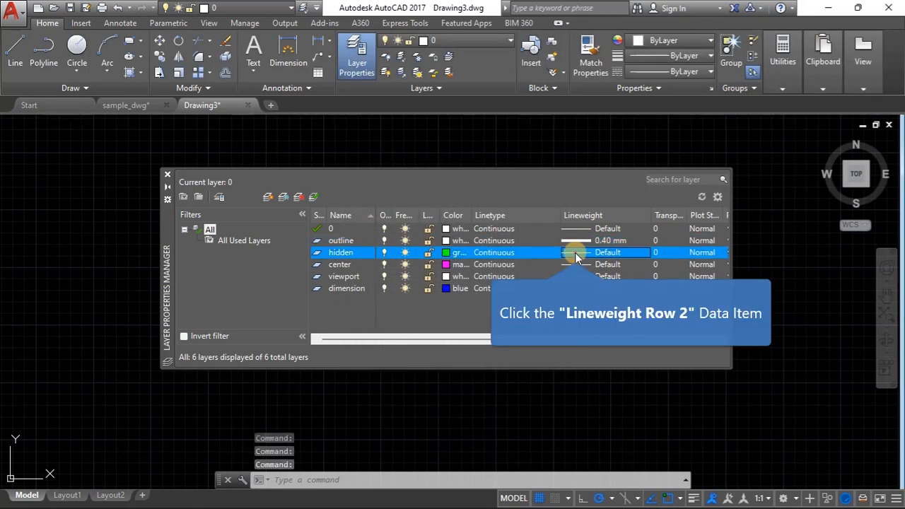
pyautogui.click(575, 252)
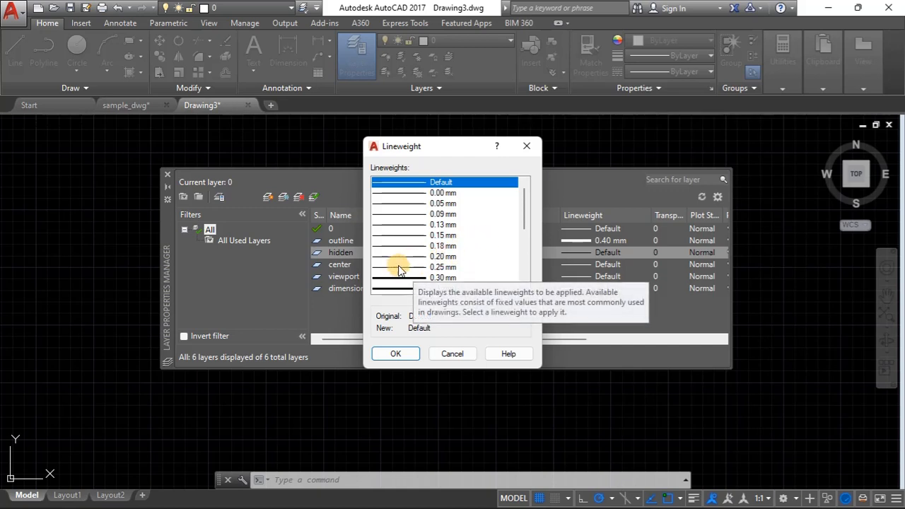
pyautogui.click(409, 277)
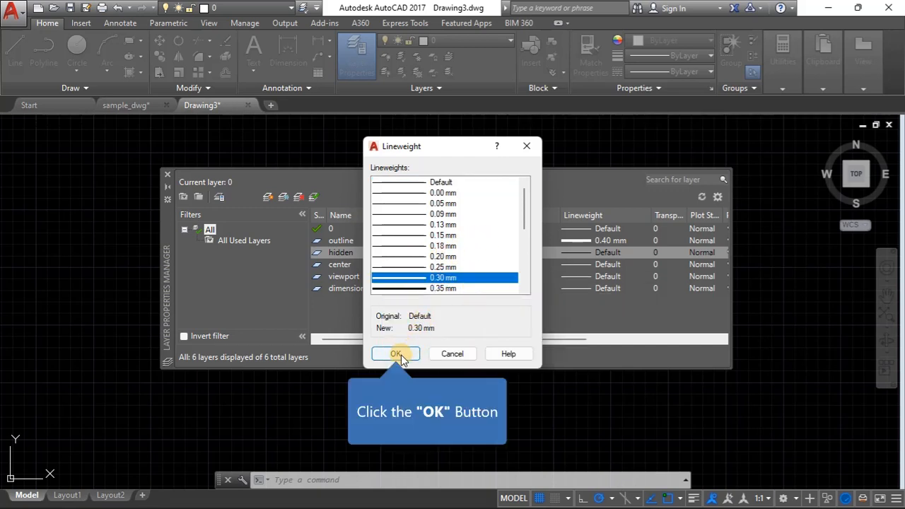
pyautogui.click(397, 353)
pyautogui.click(579, 264)
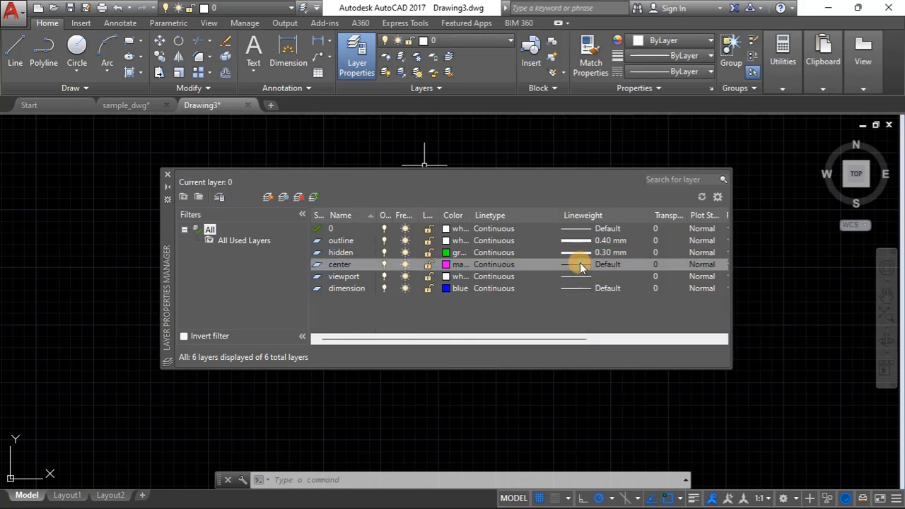
pyautogui.click(579, 263)
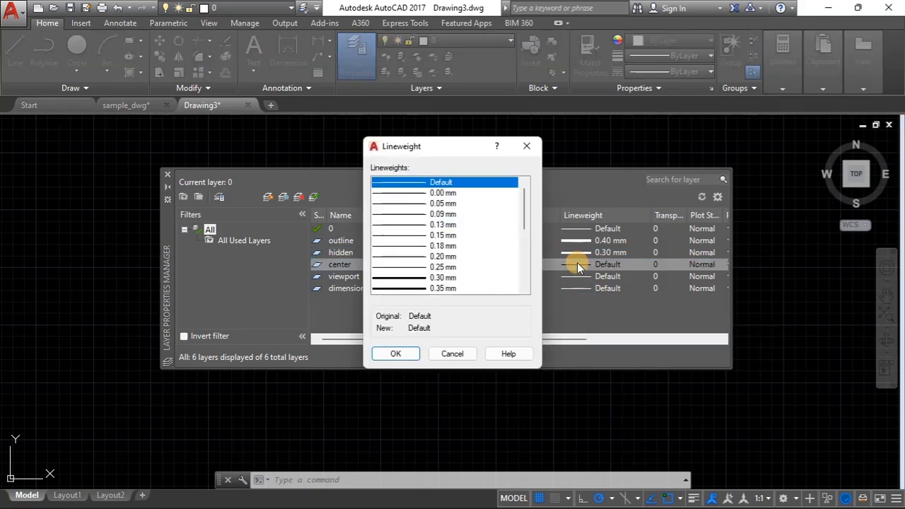
pyautogui.click(406, 278)
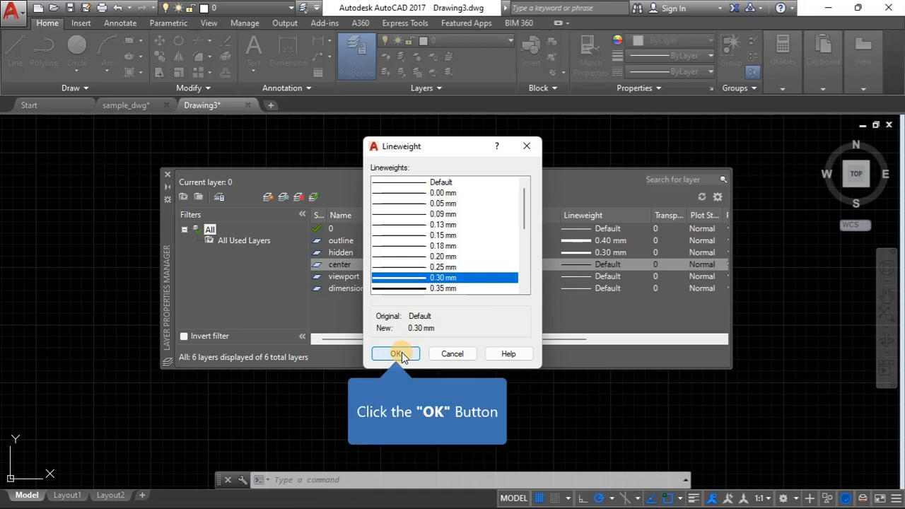
pyautogui.click(396, 353)
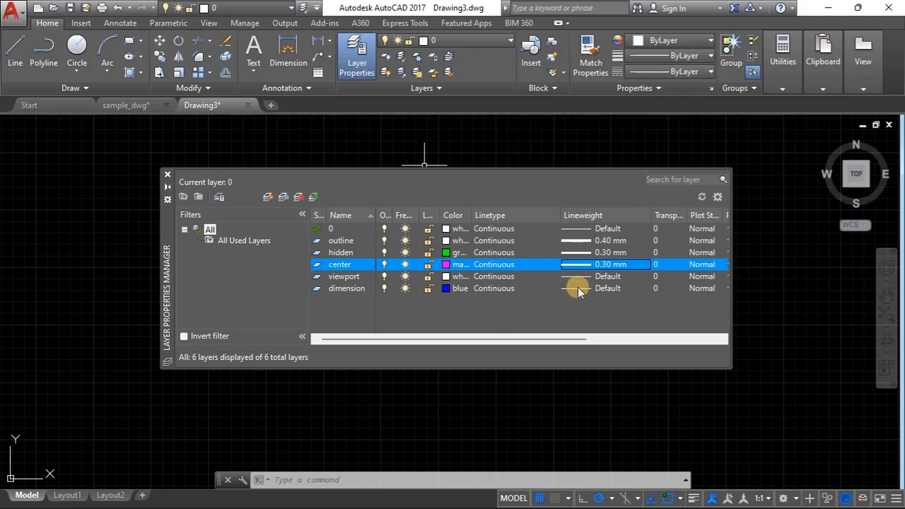
# Step: Set the lineweight of layer 0 to 0.00 mm
pyautogui.click(585, 227)
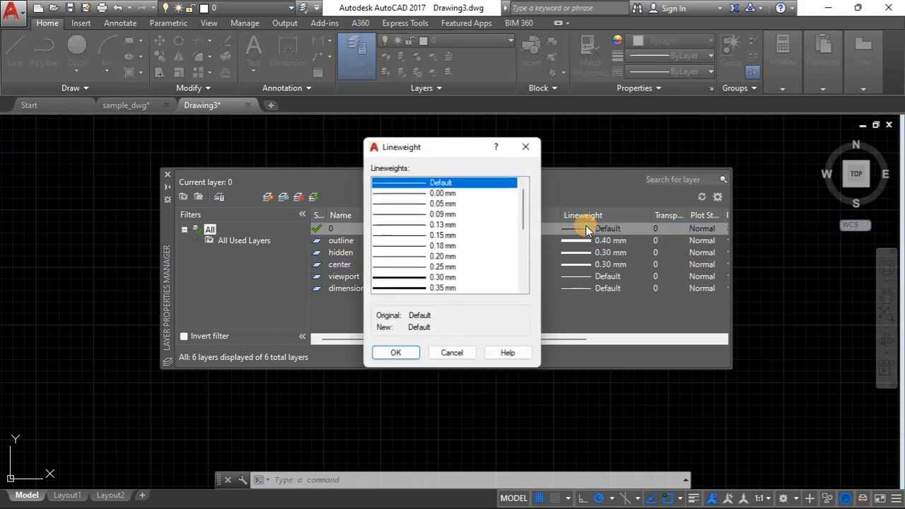
pyautogui.click(439, 194)
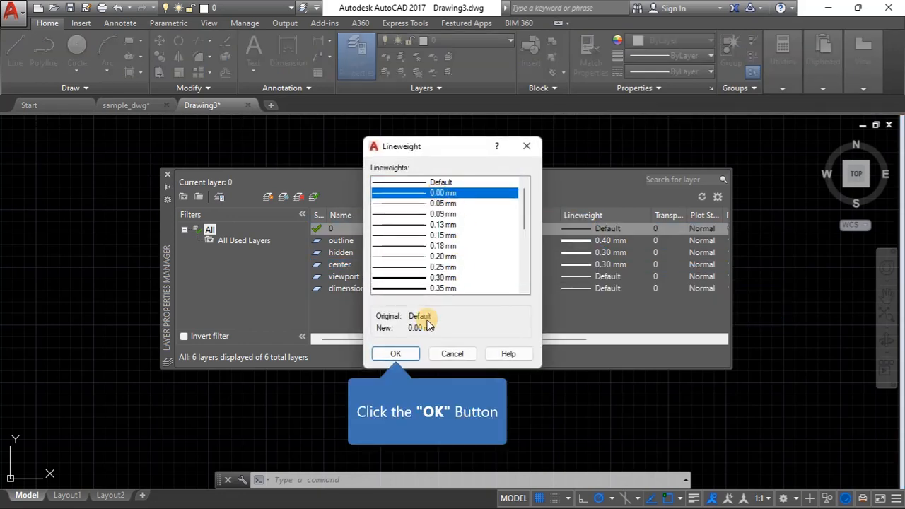
pyautogui.click(392, 353)
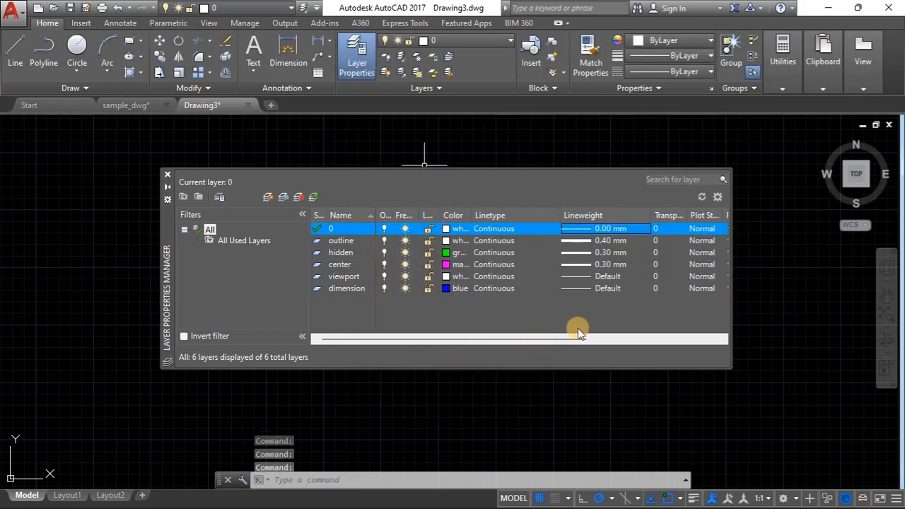
# Step: Load the ISO dash linetype ACAD_ISO02W100 from acad.lin, starting from the hidden layer's linetype setting
pyautogui.moveTo(459, 339)
pyautogui.mouseDown()
pyautogui.moveTo(539, 342)
pyautogui.moveTo(452, 342)
pyautogui.mouseUp()
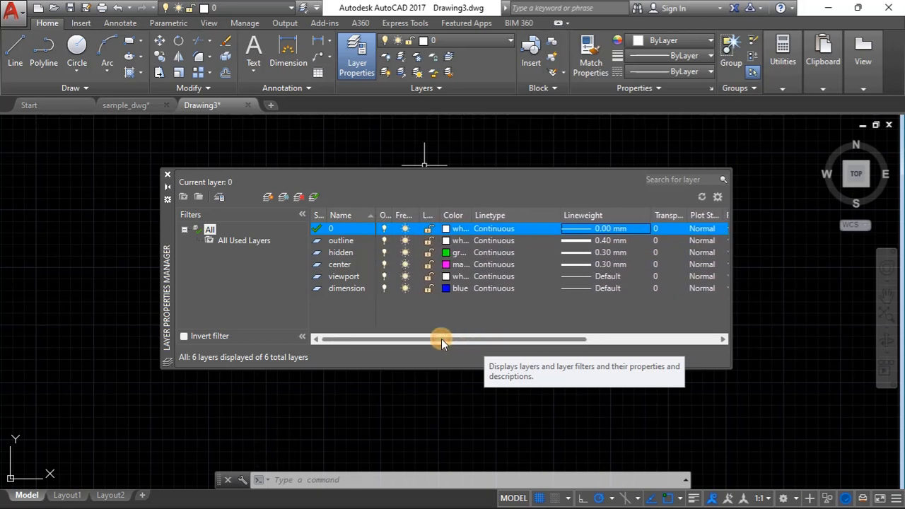
pyautogui.click(485, 252)
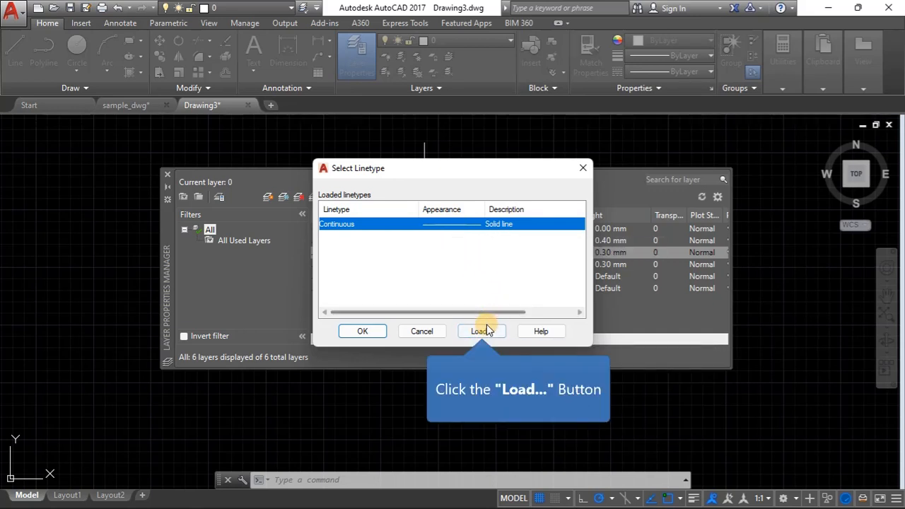
pyautogui.click(484, 334)
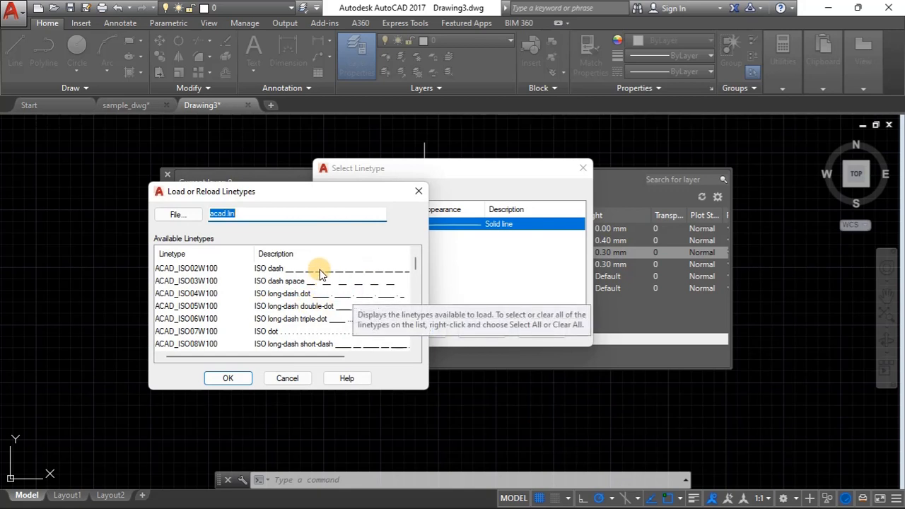
pyautogui.moveTo(414, 260); pyautogui.dragTo(413, 326)
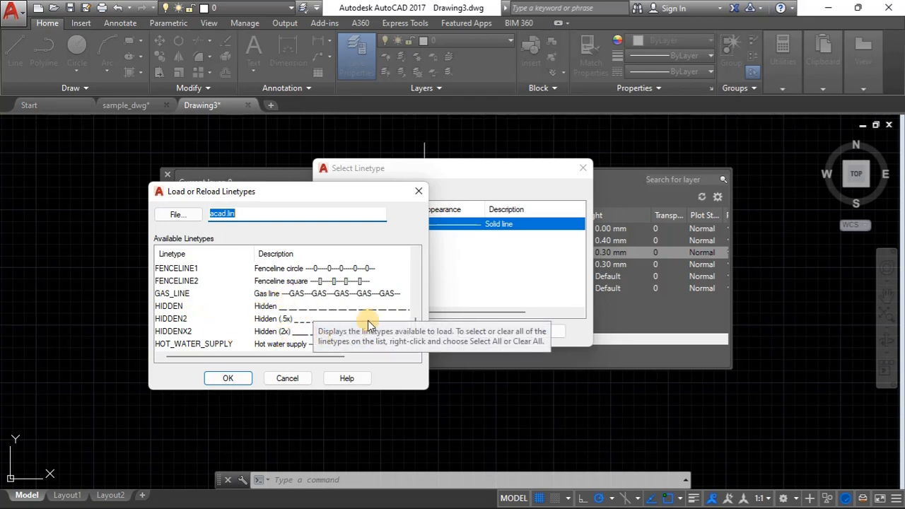
pyautogui.click(330, 311)
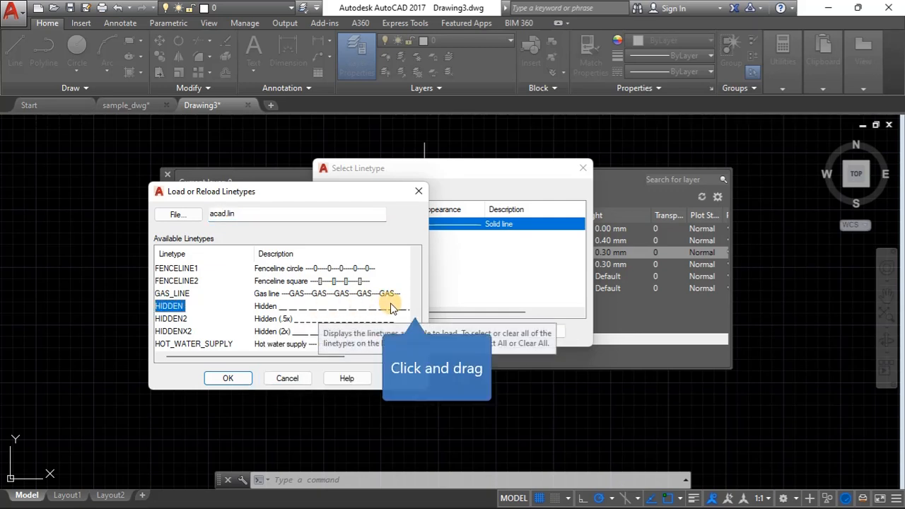
pyautogui.moveTo(418, 314); pyautogui.dragTo(420, 253)
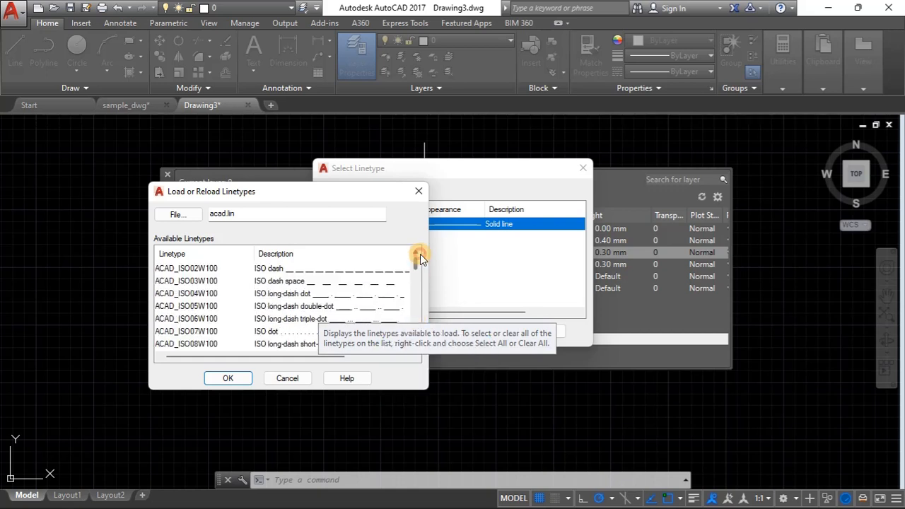
pyautogui.click(347, 270)
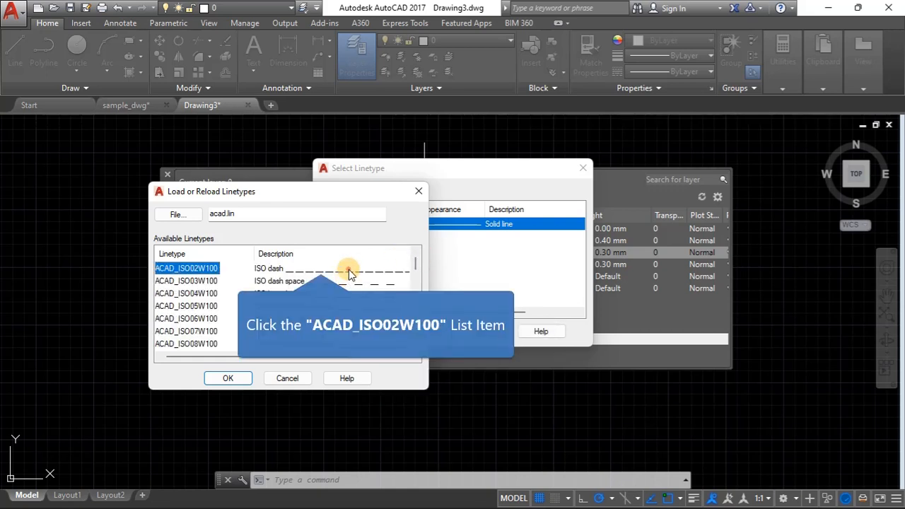
pyautogui.click(233, 376)
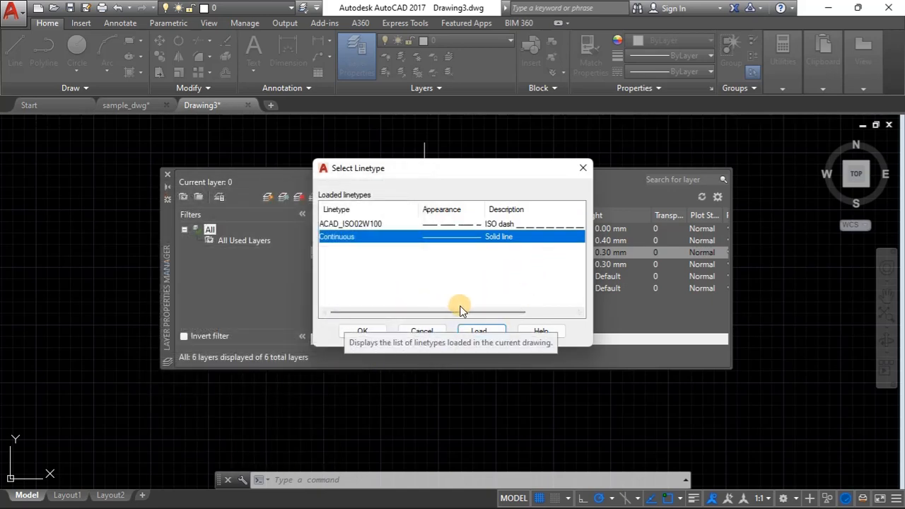
# Step: Load the CENTER linetype from acad.lin as well and close the linetype selection
pyautogui.click(481, 331)
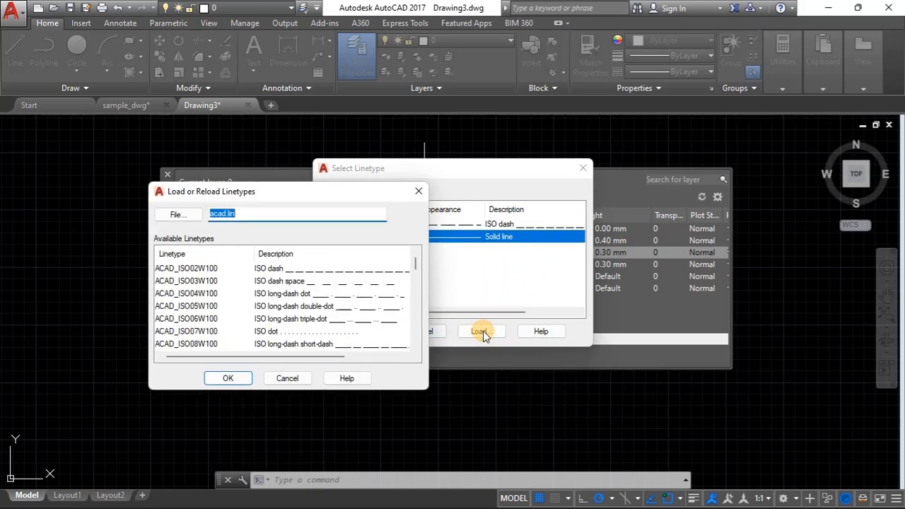
pyautogui.moveTo(414, 261); pyautogui.dragTo(415, 286)
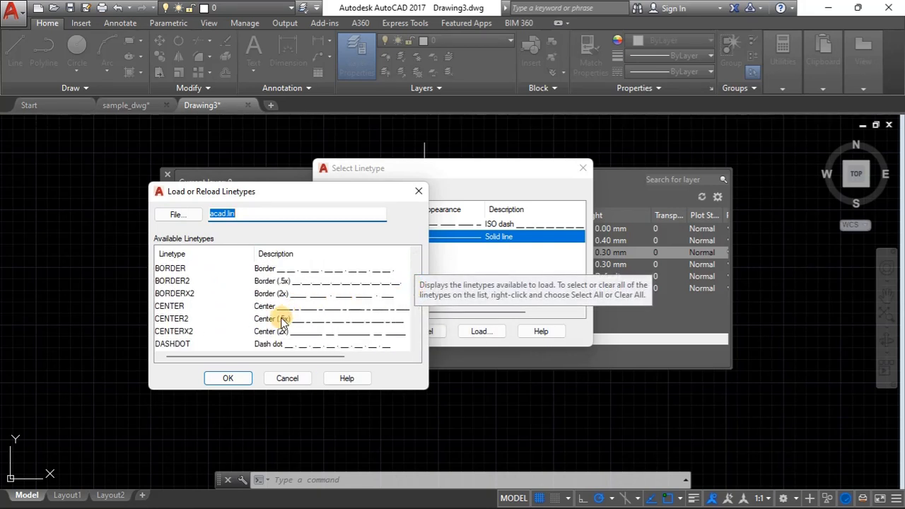
pyautogui.click(338, 309)
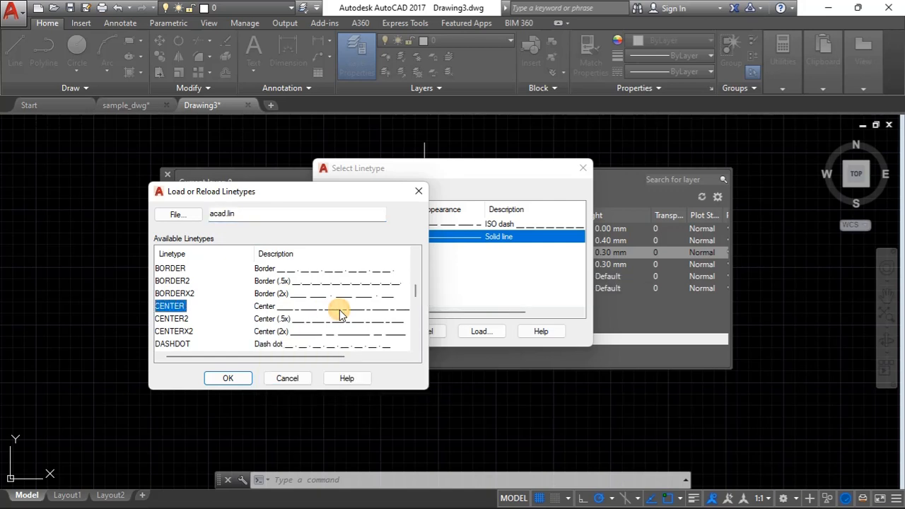
pyautogui.click(228, 377)
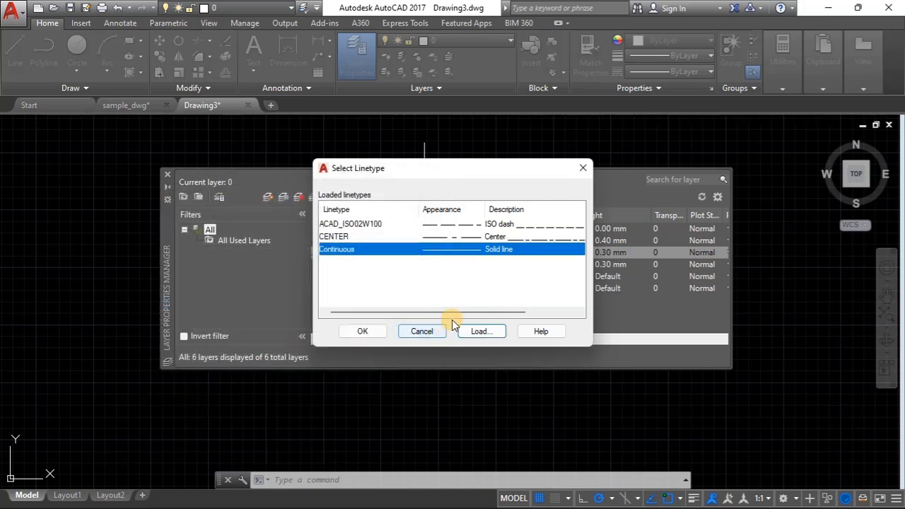
pyautogui.click(363, 330)
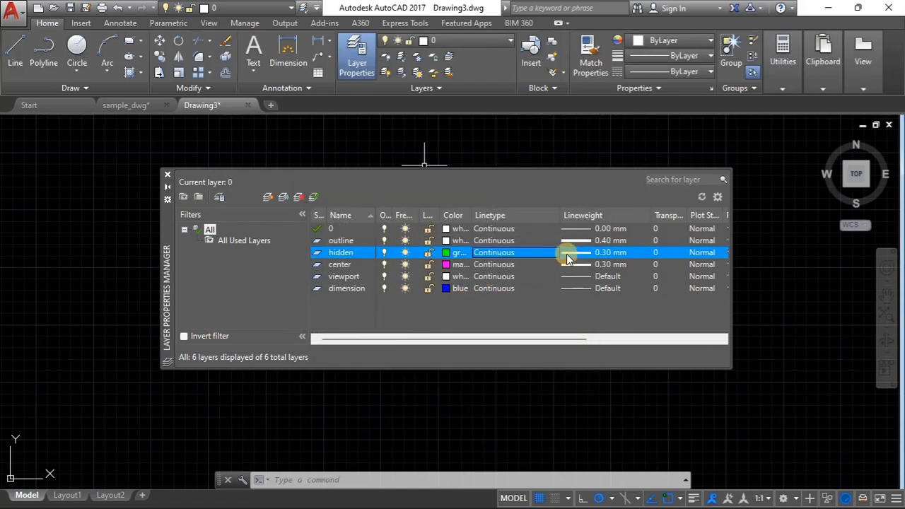
# Step: Assign the loaded ACAD_ISO02W100 linetype to the hidden layer
pyautogui.click(505, 253)
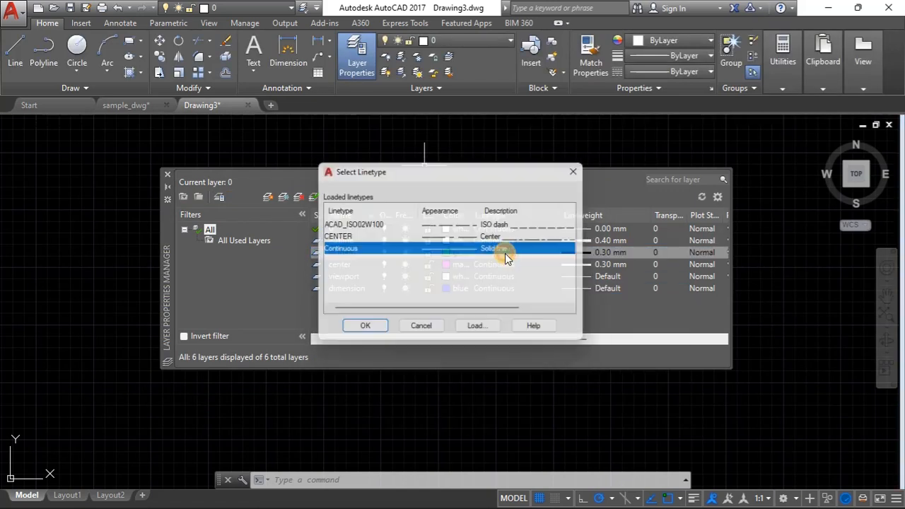
pyautogui.click(460, 224)
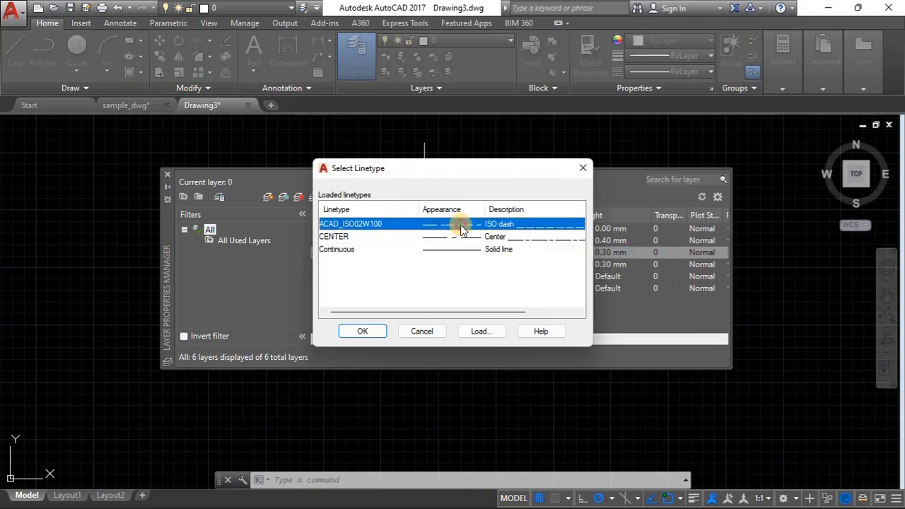
pyautogui.click(363, 332)
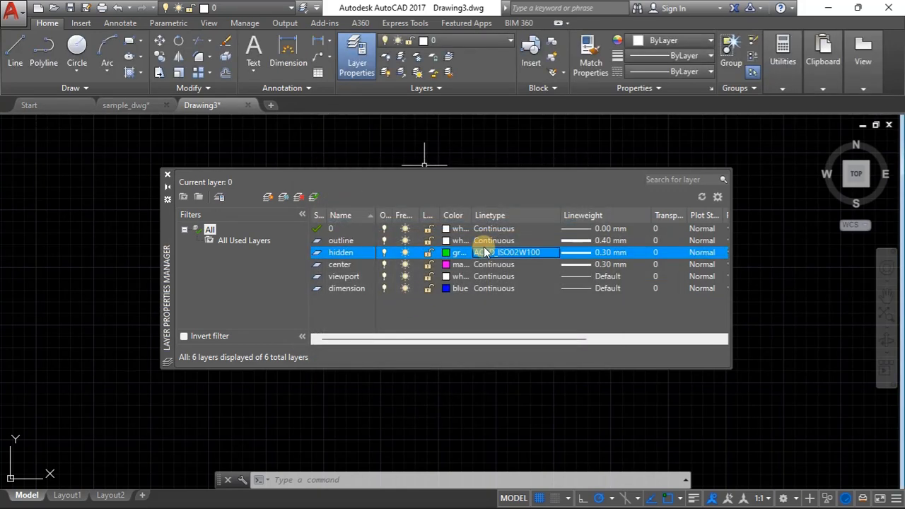
# Step: Assign the loaded CENTER linetype to the center layer and close the layer manager
pyautogui.click(496, 265)
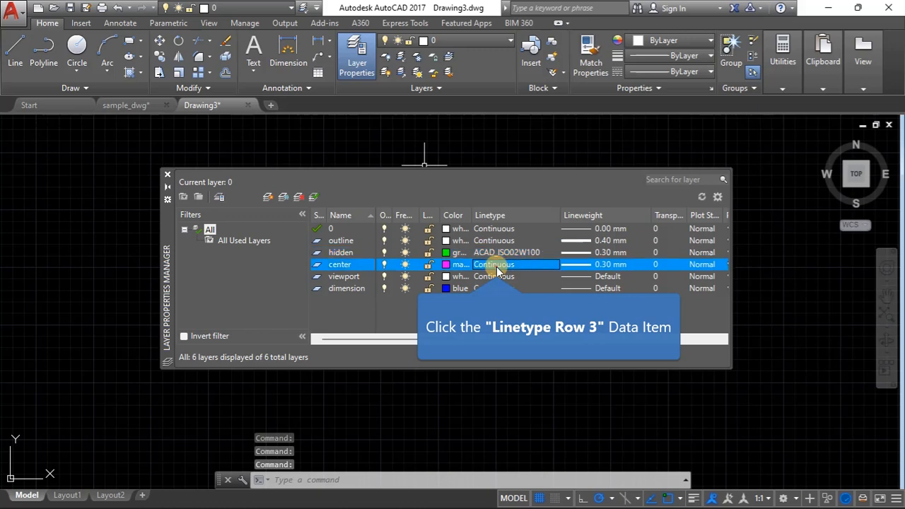
pyautogui.click(452, 235)
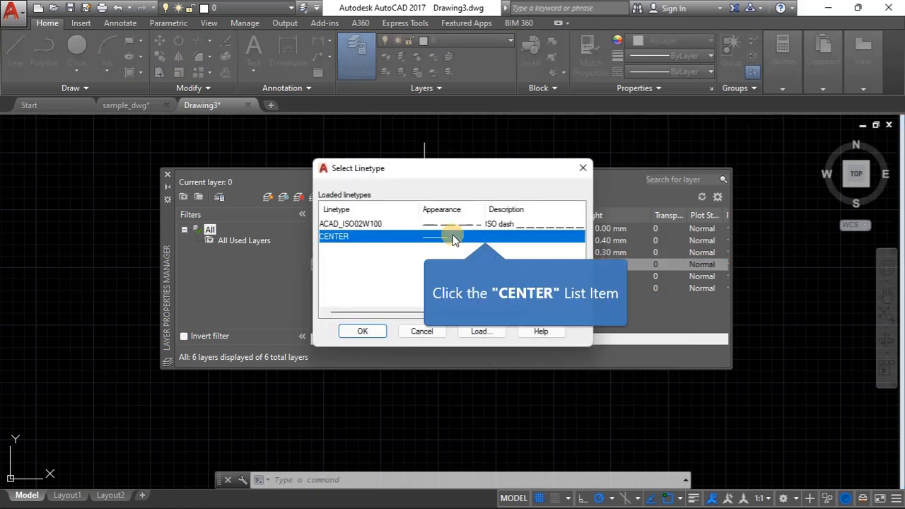
pyautogui.click(368, 329)
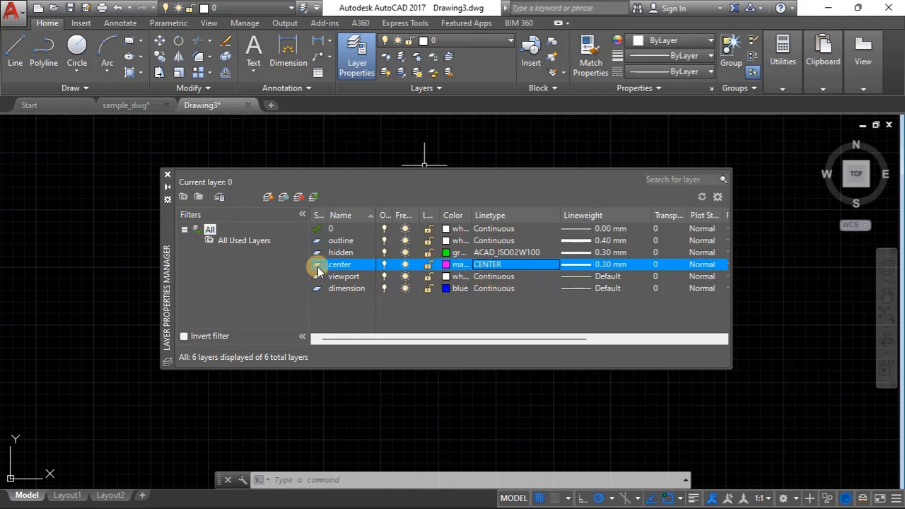
pyautogui.click(165, 174)
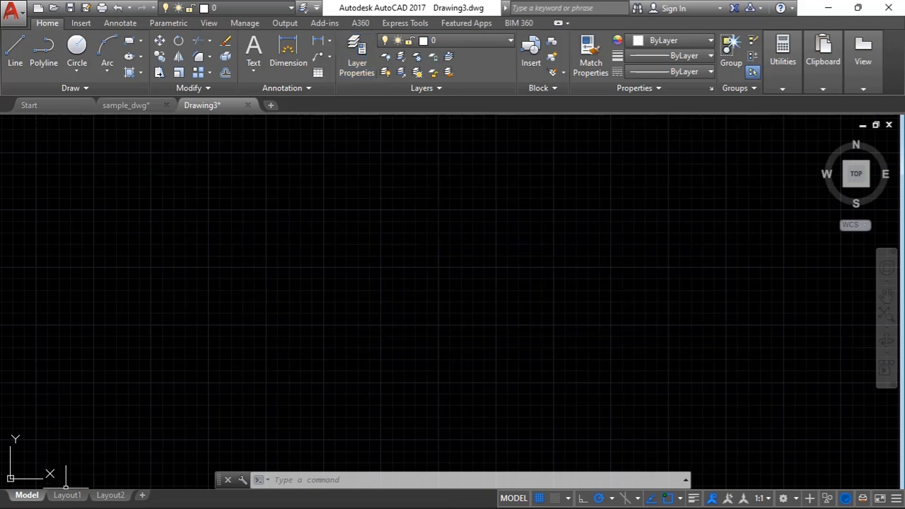
# Step: Switch to Layout1, delete Layout2 from the drawing, and erase the default viewport on the Layout1 sheet
pyautogui.moveTo(65, 496)
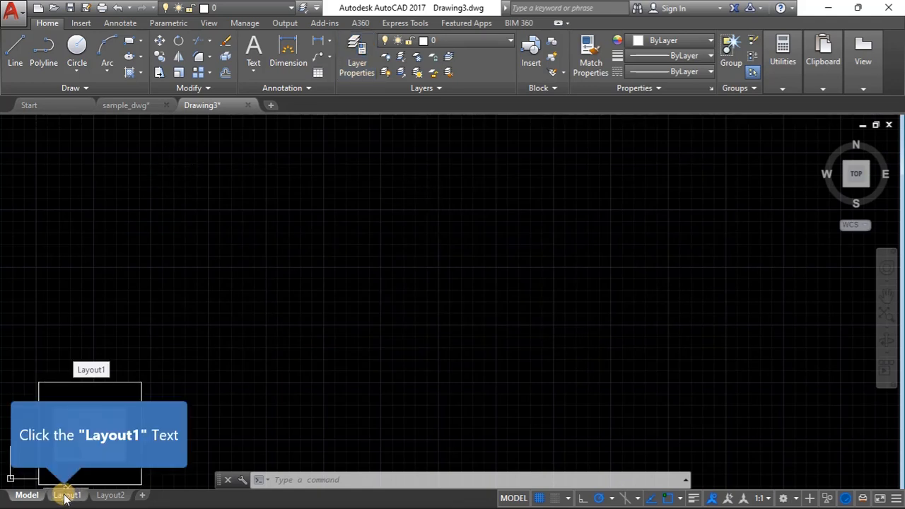
pyautogui.click(65, 496)
pyautogui.moveTo(116, 496)
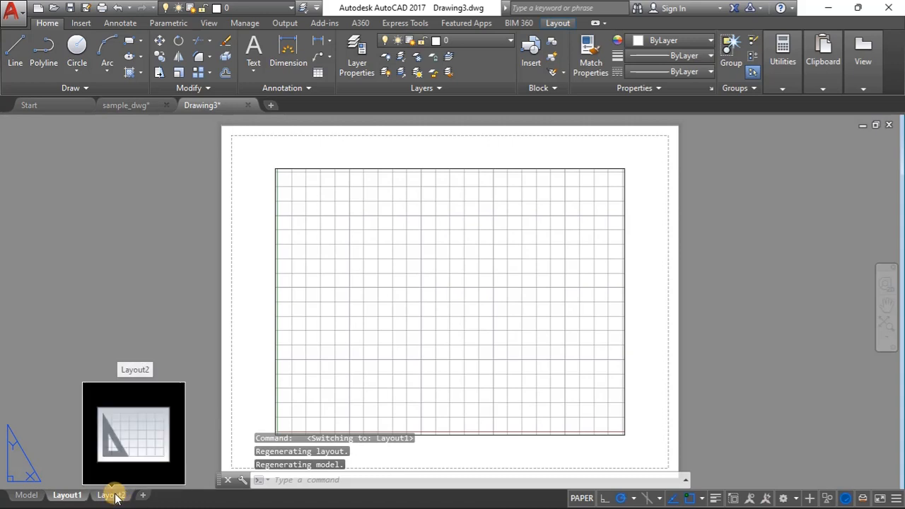
pyautogui.rightClick(116, 496)
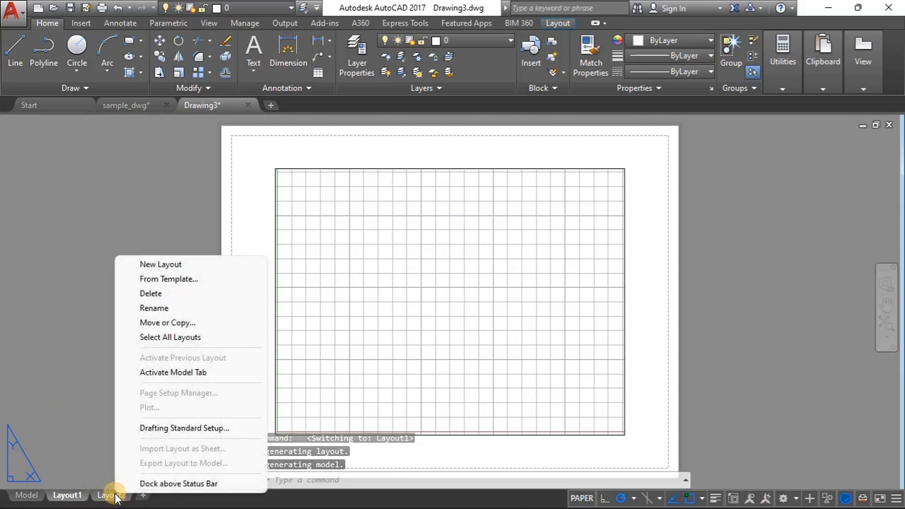
pyautogui.click(177, 294)
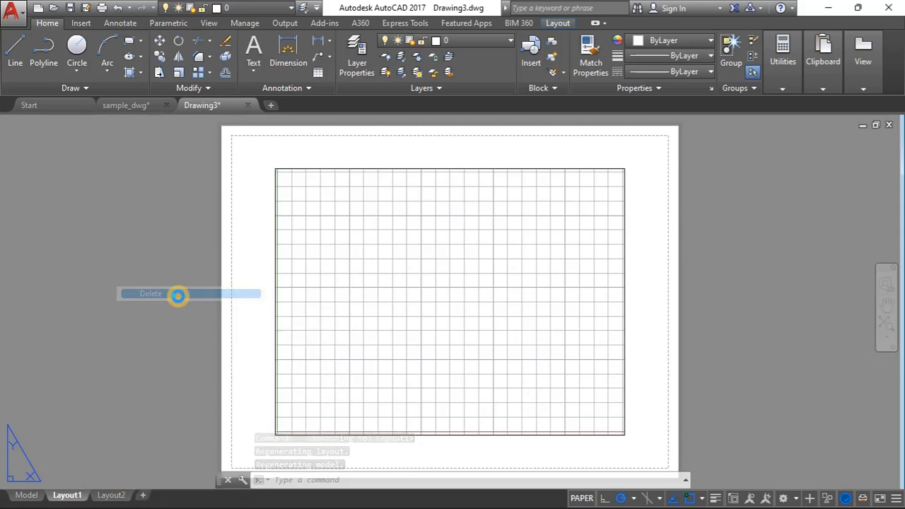
pyautogui.click(494, 304)
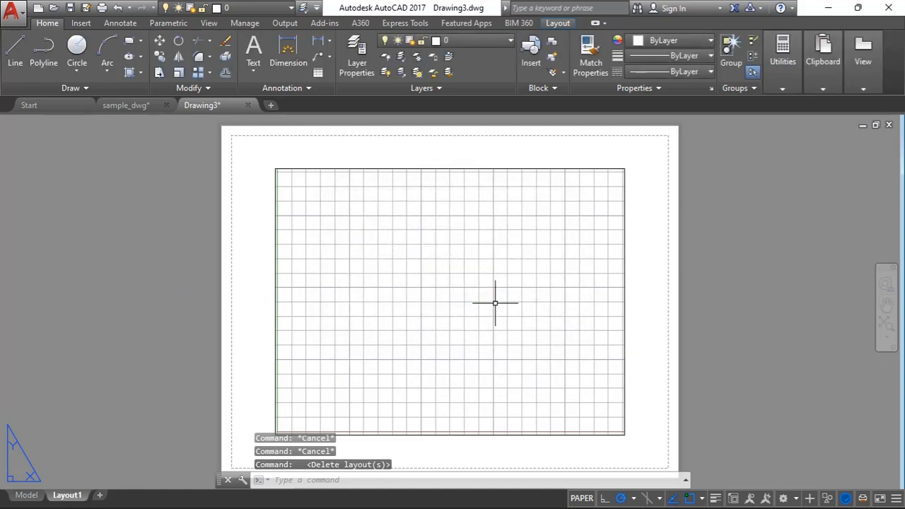
pyautogui.click(275, 177)
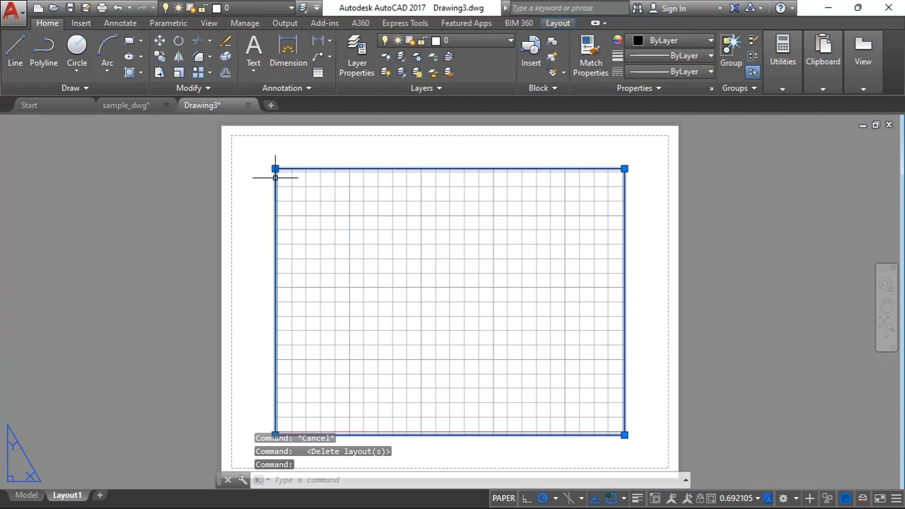
pyautogui.press('Delete')
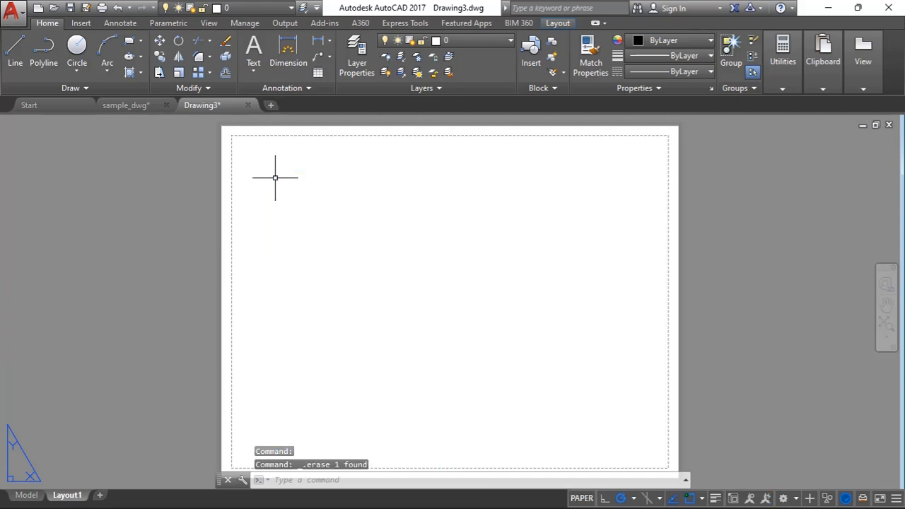
# Step: Modify the page setup of Layout1 to use the DWG To PDF.pc3 plotter
pyautogui.click(560, 25)
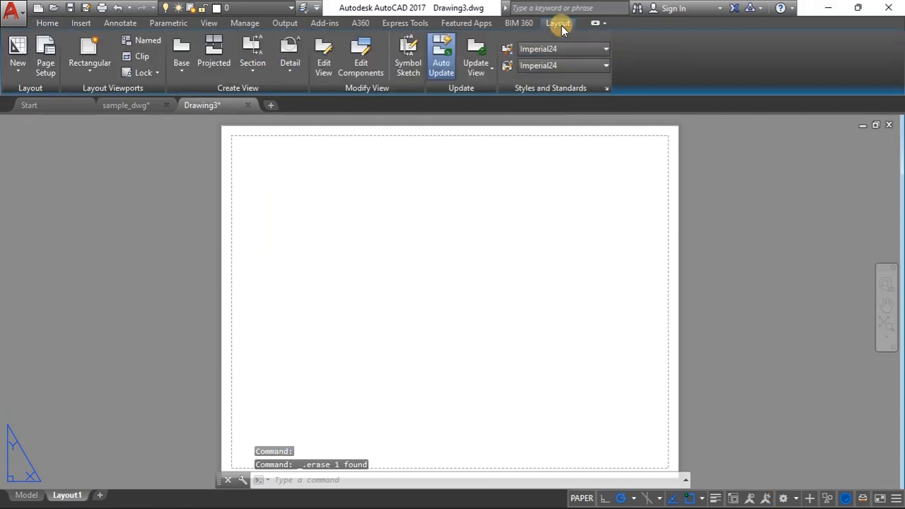
pyautogui.click(47, 74)
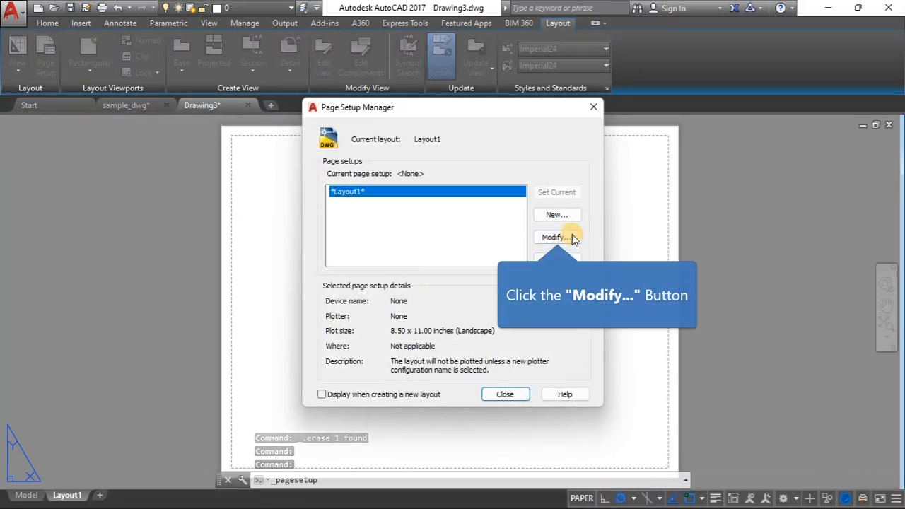
pyautogui.click(569, 237)
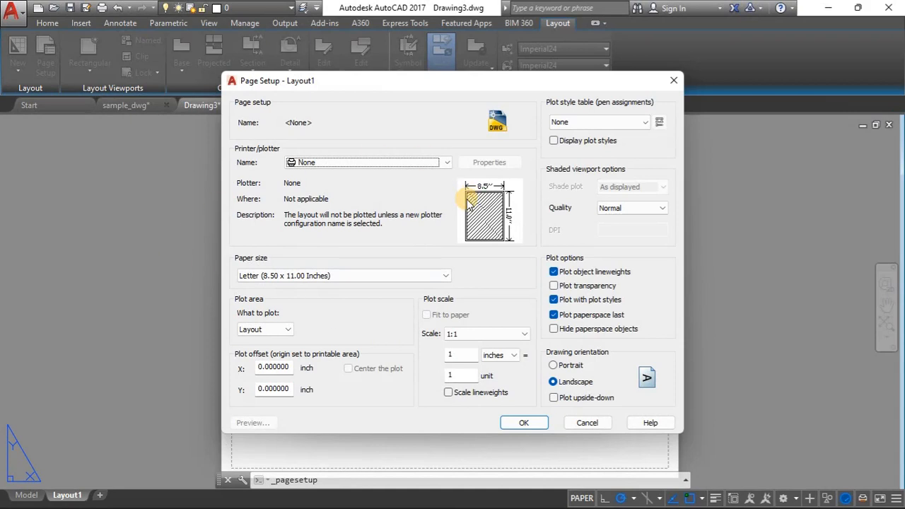
pyautogui.click(353, 162)
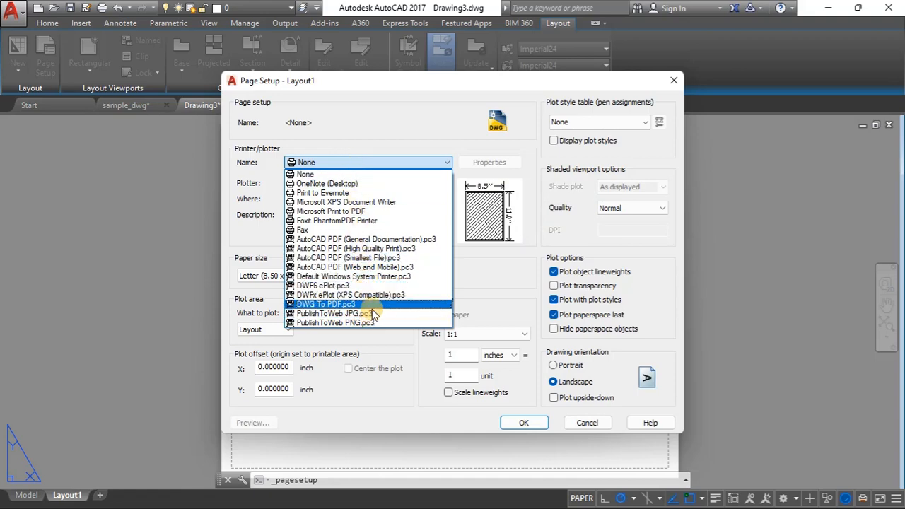
pyautogui.click(375, 305)
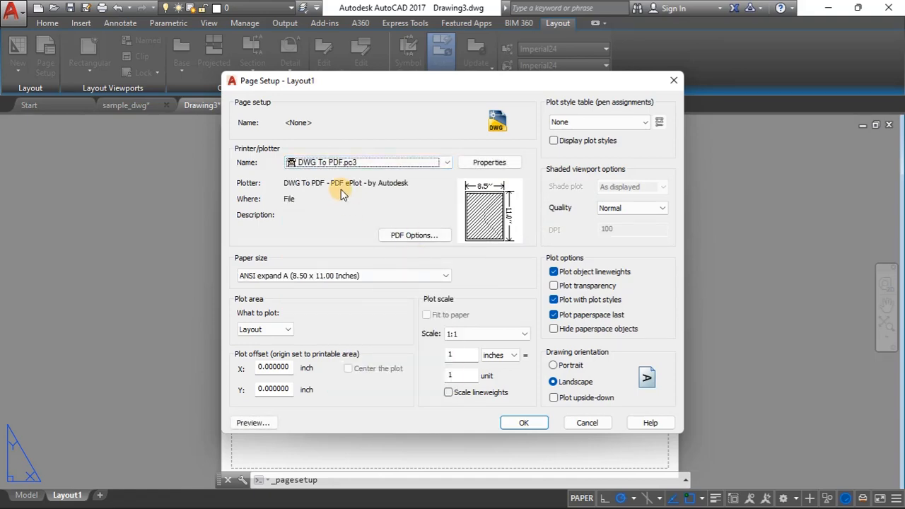
# Step: Set the paper size to ISO A3 (420.00 x 297.00 MM) and the plot scale to 1:1, and apply the page setup
pyautogui.click(365, 275)
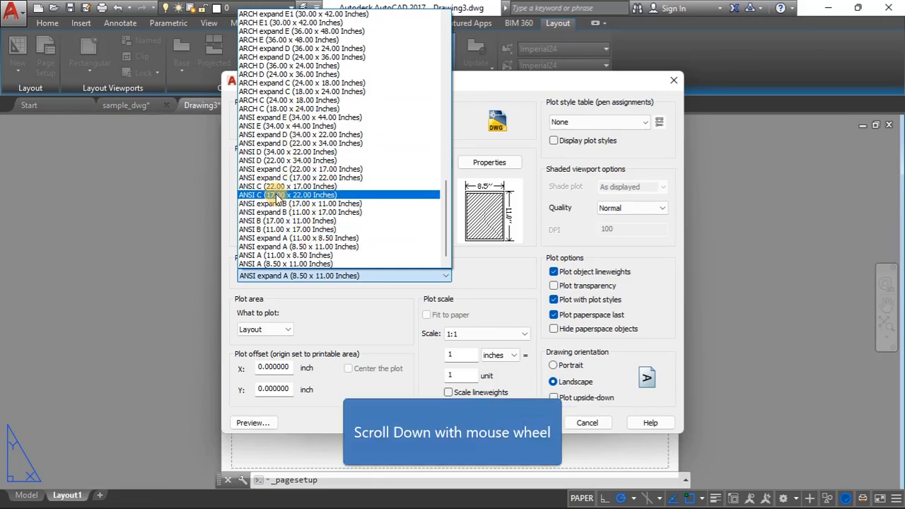
pyautogui.scroll(10, 277, 200)
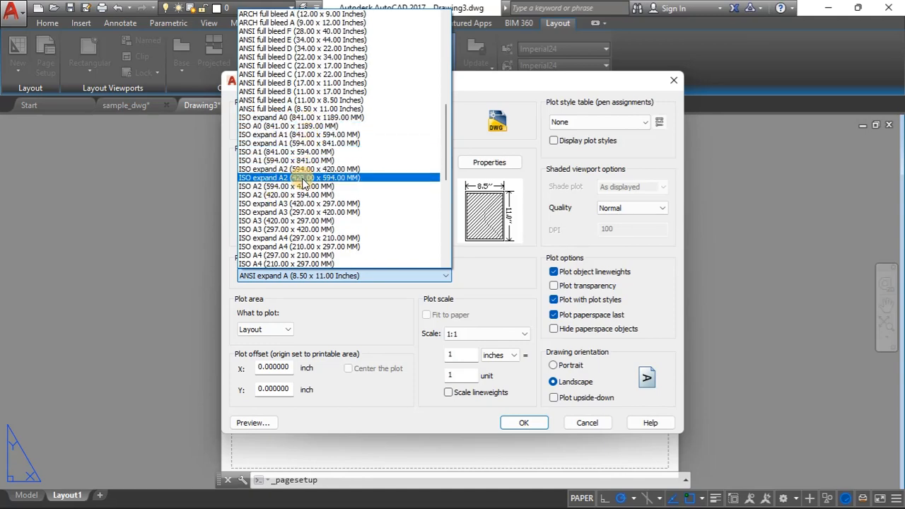
pyautogui.click(288, 221)
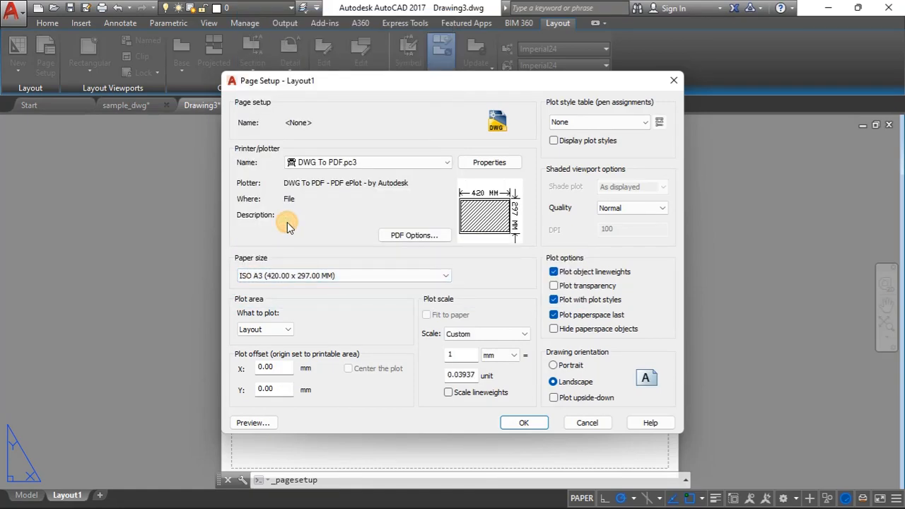
pyautogui.click(517, 336)
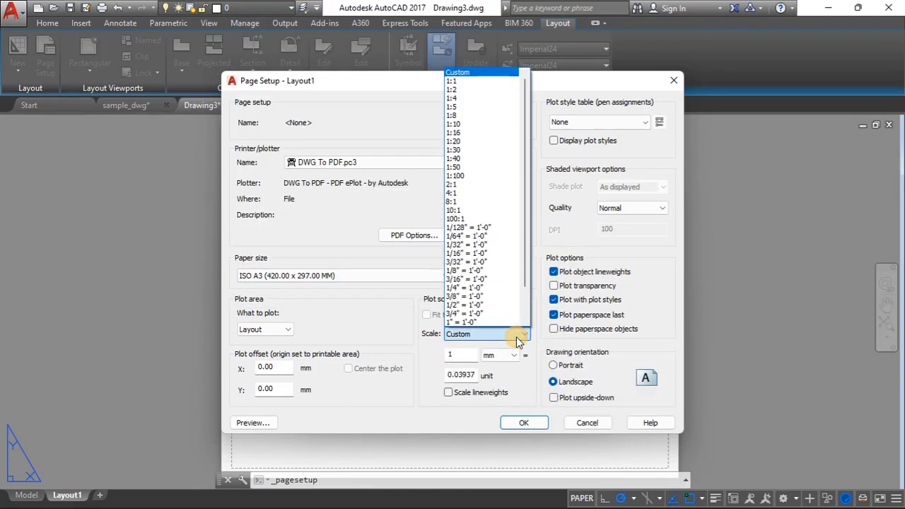
pyautogui.click(486, 79)
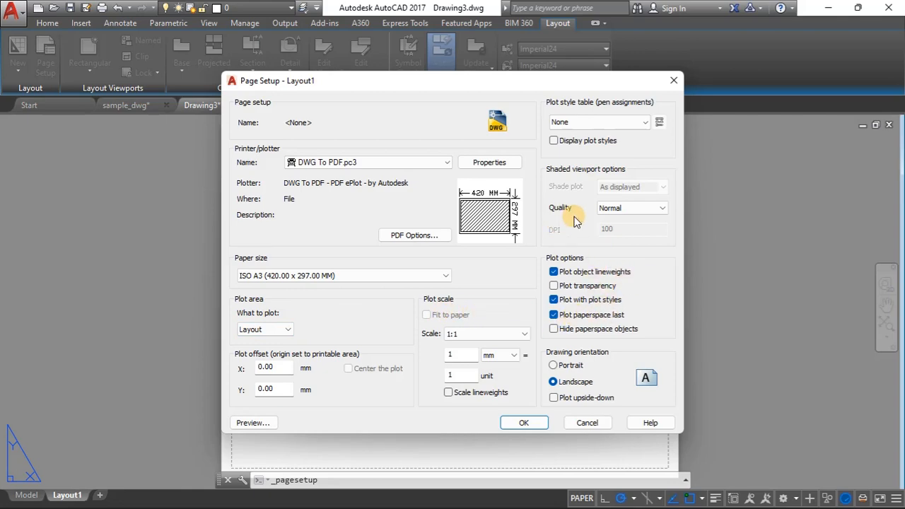
pyautogui.click(523, 422)
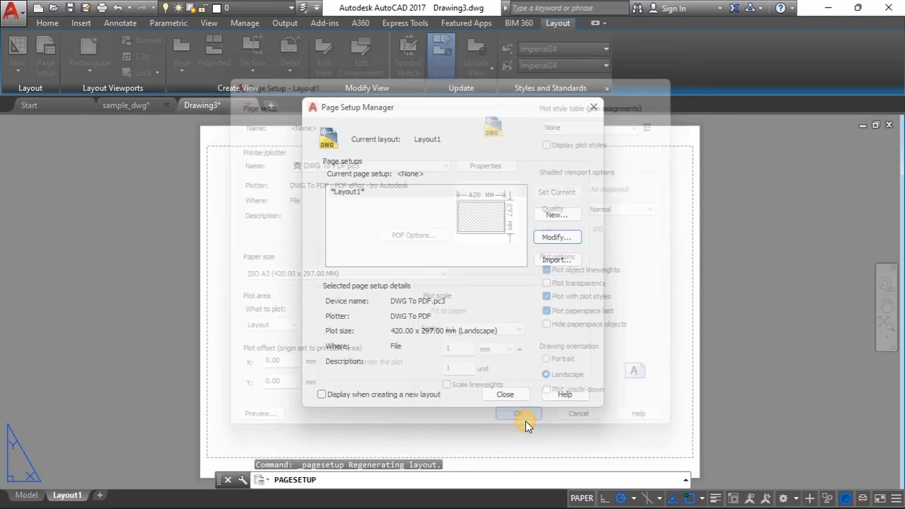
pyautogui.click(506, 394)
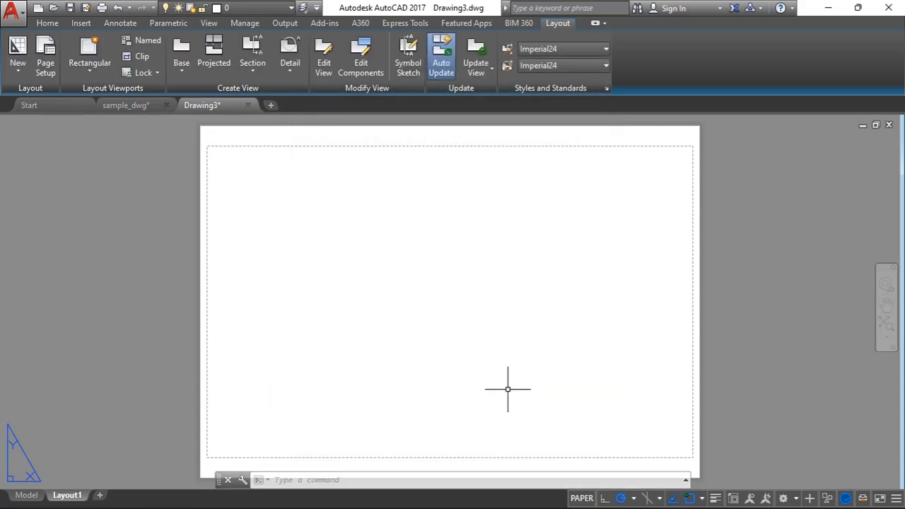
# Step: Draw a rectangle about 407 by 262 mm along the dashed printable-area boundary, from its upper-left to its lower-right corner
pyautogui.click(45, 22)
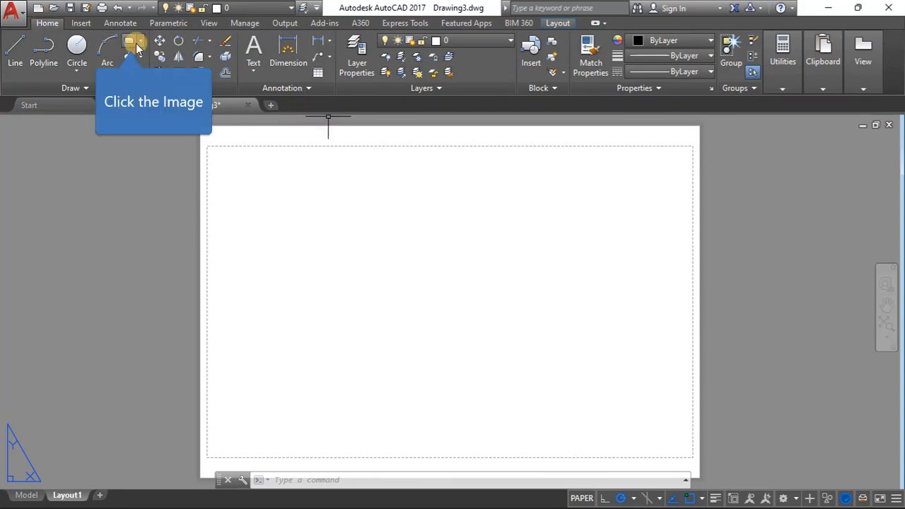
pyautogui.click(132, 46)
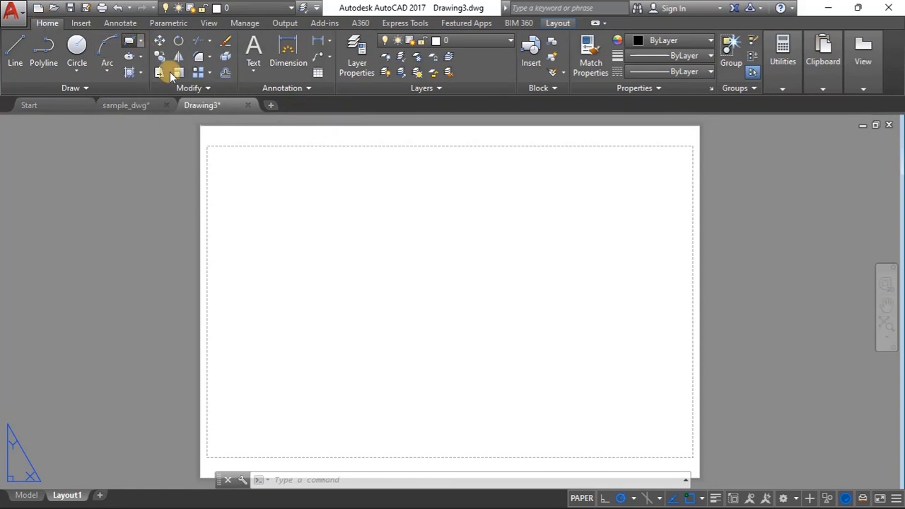
pyautogui.click(207, 145)
pyautogui.scroll(-4, 433, 205)
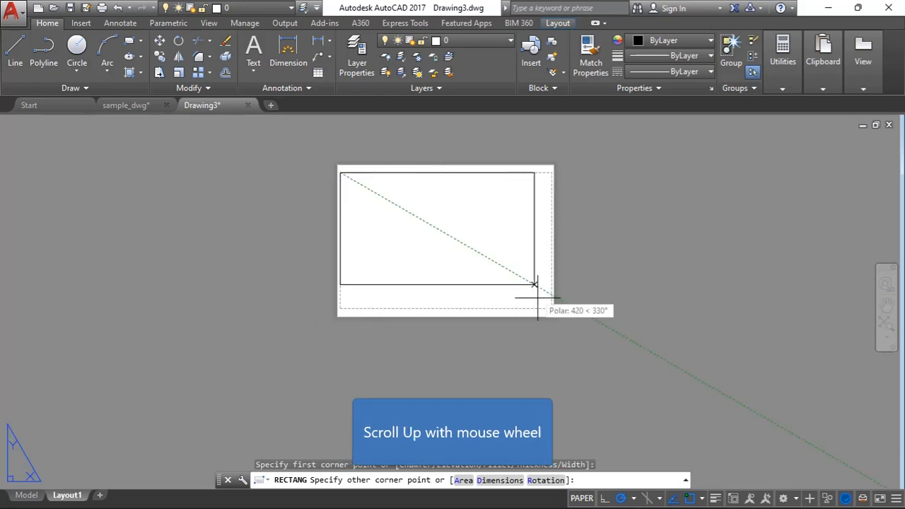
pyautogui.scroll(4, 528, 305)
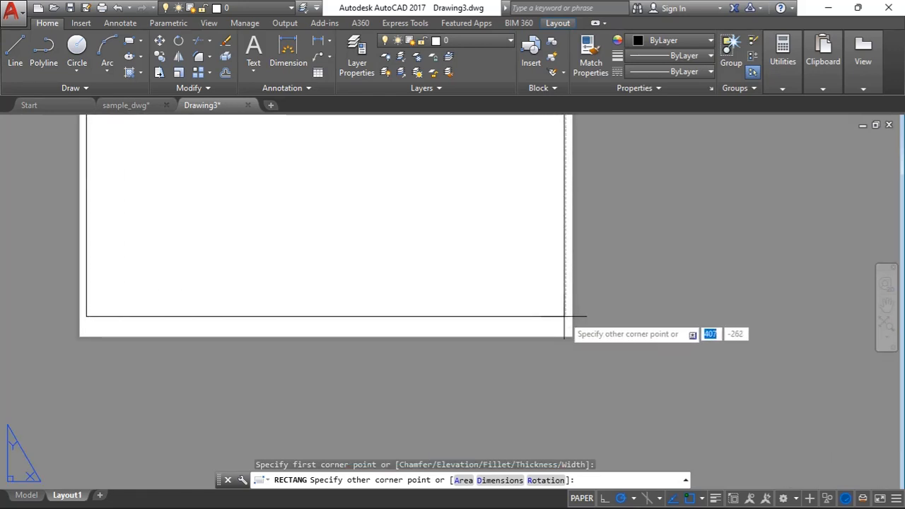
pyautogui.click(564, 316)
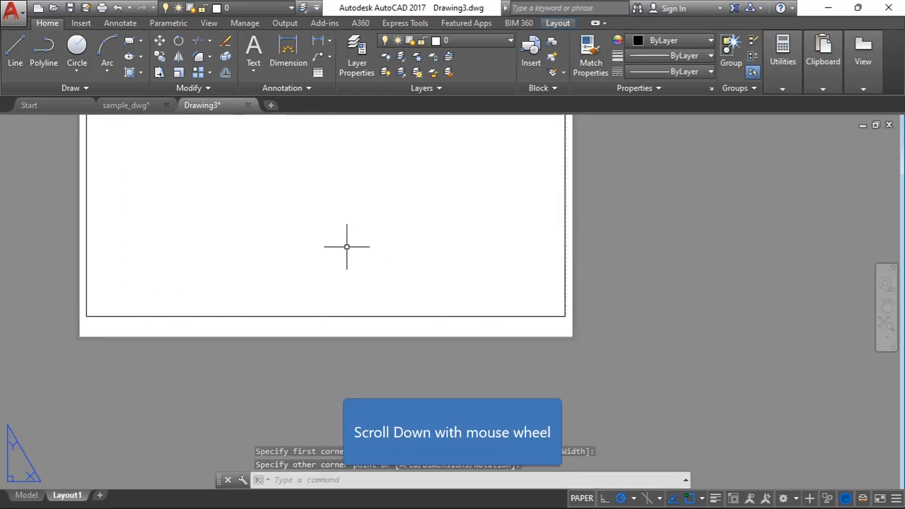
# Step: Offset the sheet rectangle 10 mm inward to create the inner border frame
pyautogui.scroll(-3, 428, 289)
pyautogui.scroll(3, 273, 131)
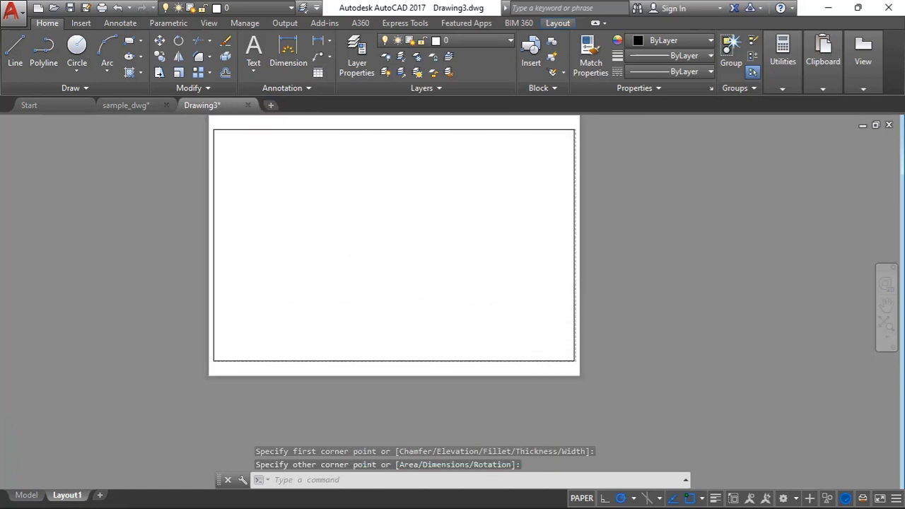
pyautogui.click(271, 128)
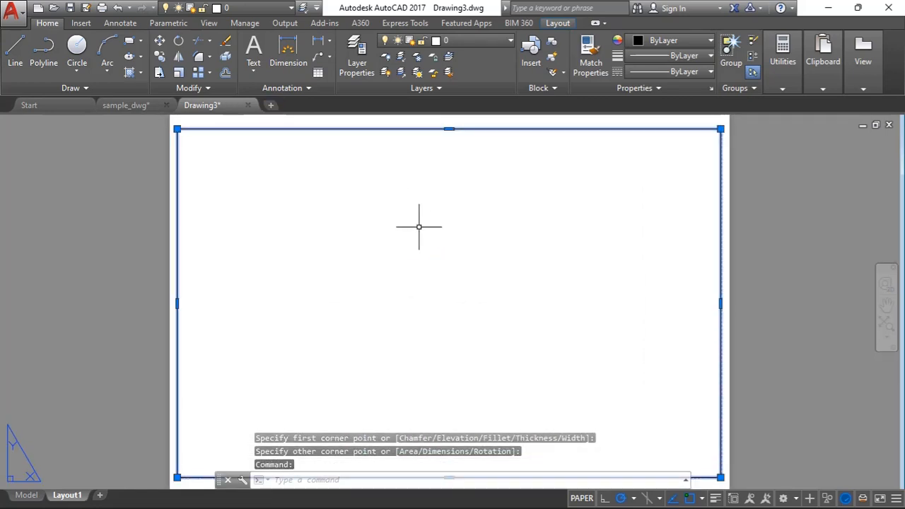
pyautogui.write('off')
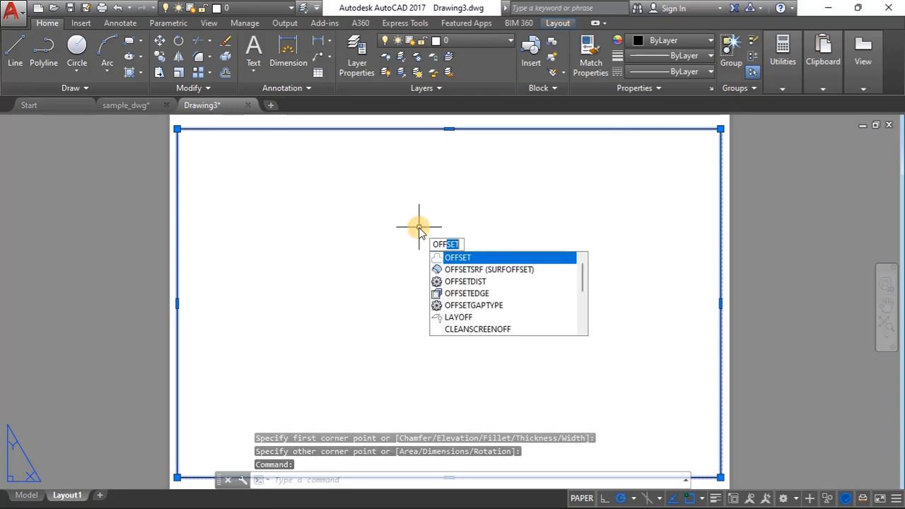
pyautogui.press('Return')
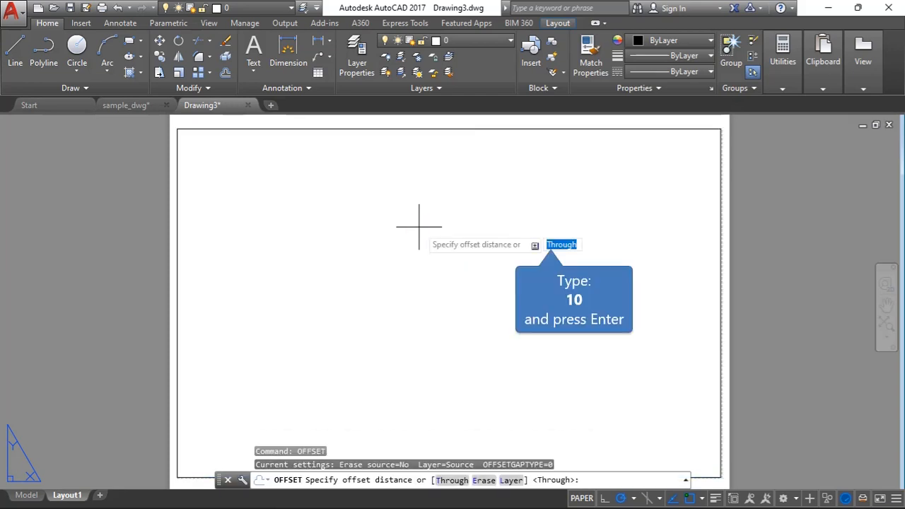
pyautogui.write('10')
pyautogui.press('Return')
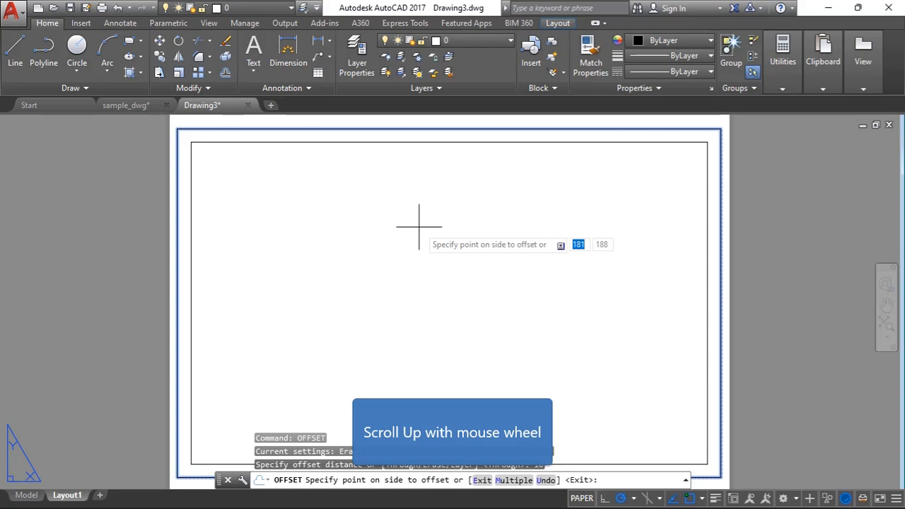
pyautogui.scroll(2, 418, 226)
pyautogui.click(418, 226)
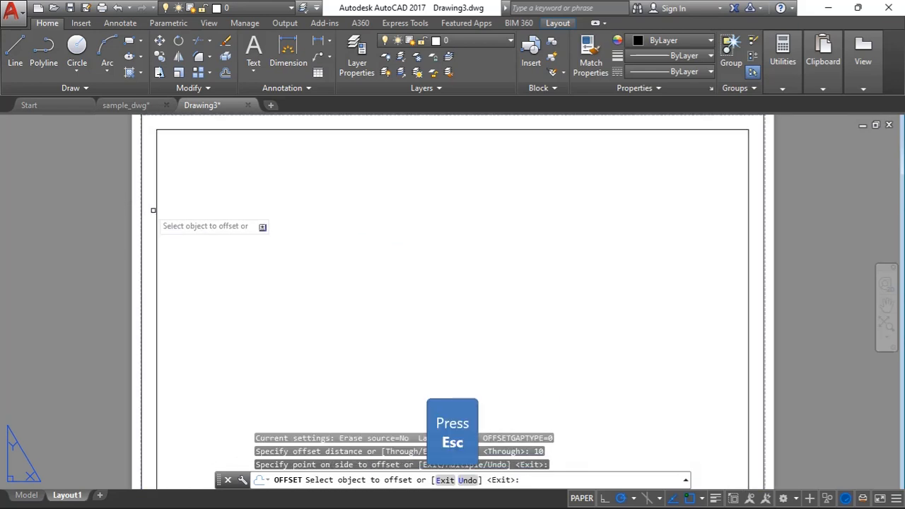
pyautogui.press('Escape')
# Step: Delete the outer rectangle that lies on the dashed printable-area boundary
pyautogui.click(142, 171)
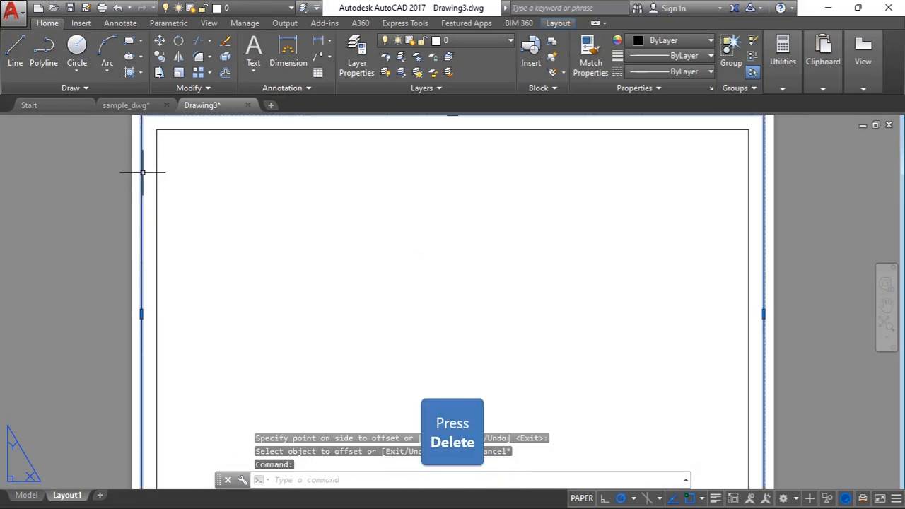
pyautogui.press('Delete')
# Step: Draw a 120 by 60 mm title block rectangle inside the border frame, starting from the frame's lower-right corner
pyautogui.scroll(-5, 331, 319)
pyautogui.scroll(4, 390, 294)
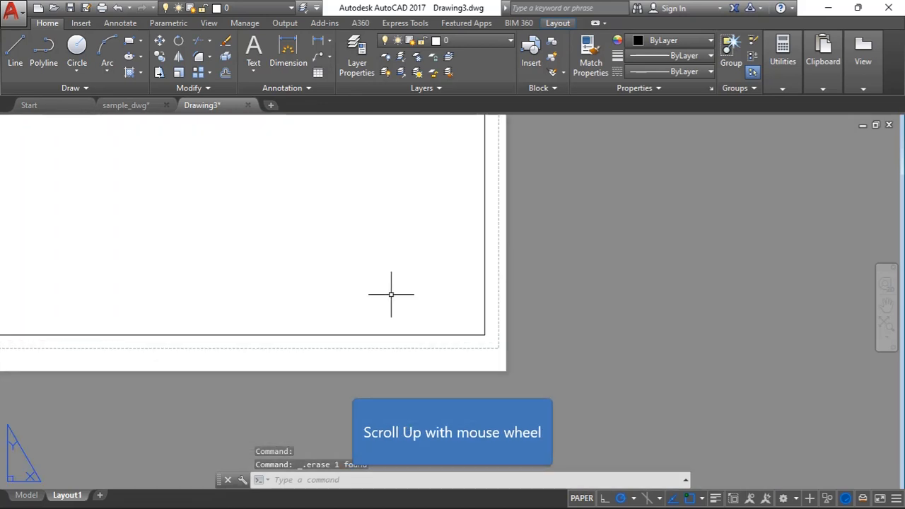
pyautogui.scroll(2, 390, 294)
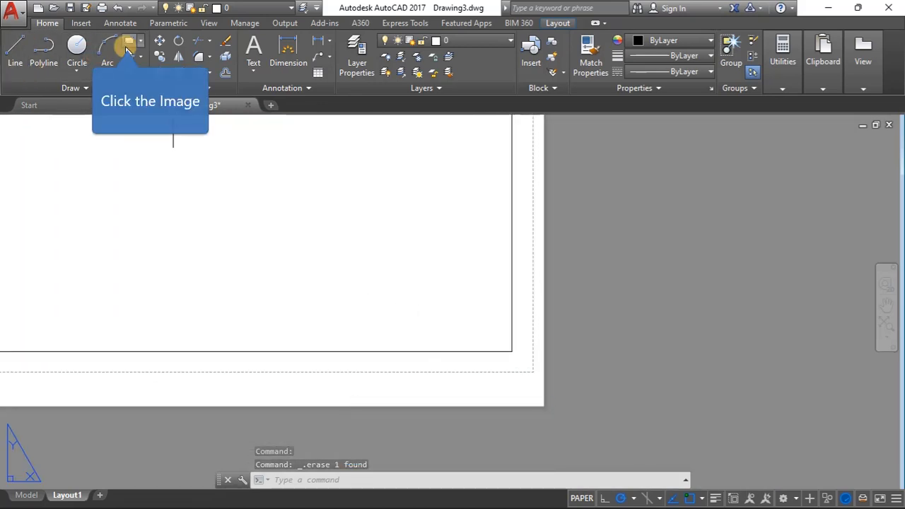
pyautogui.click(128, 48)
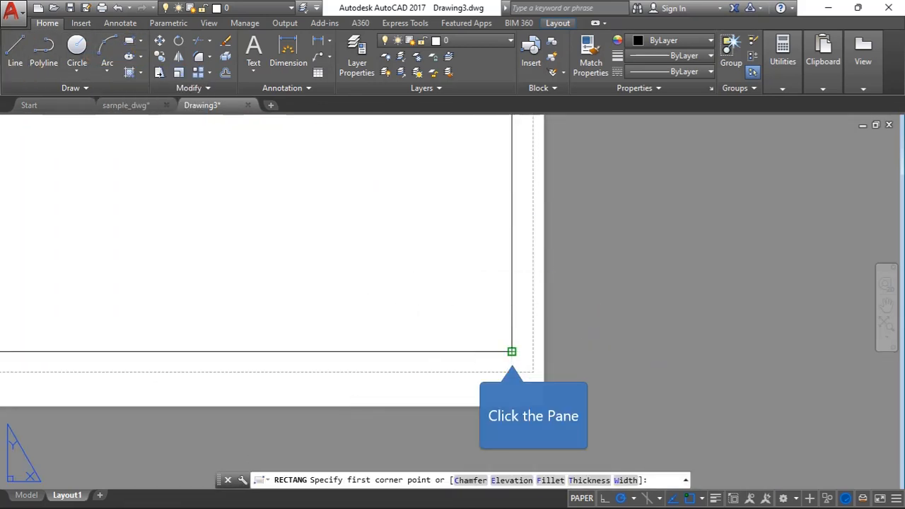
pyautogui.click(511, 351)
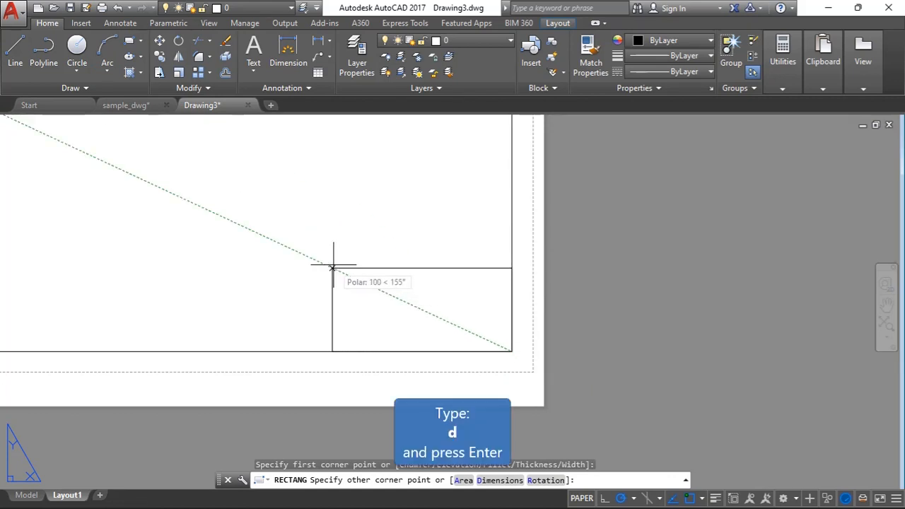
pyautogui.write('d')
pyautogui.press('Return')
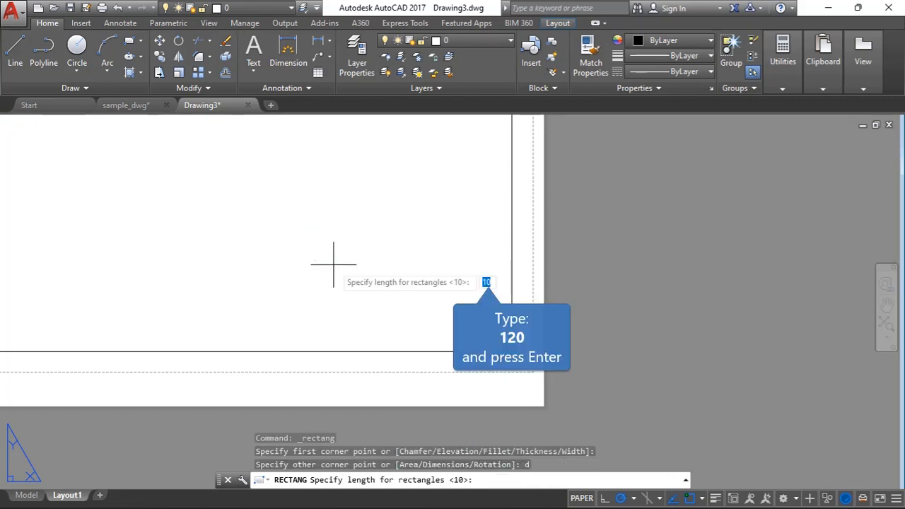
pyautogui.write('120')
pyautogui.press('Return')
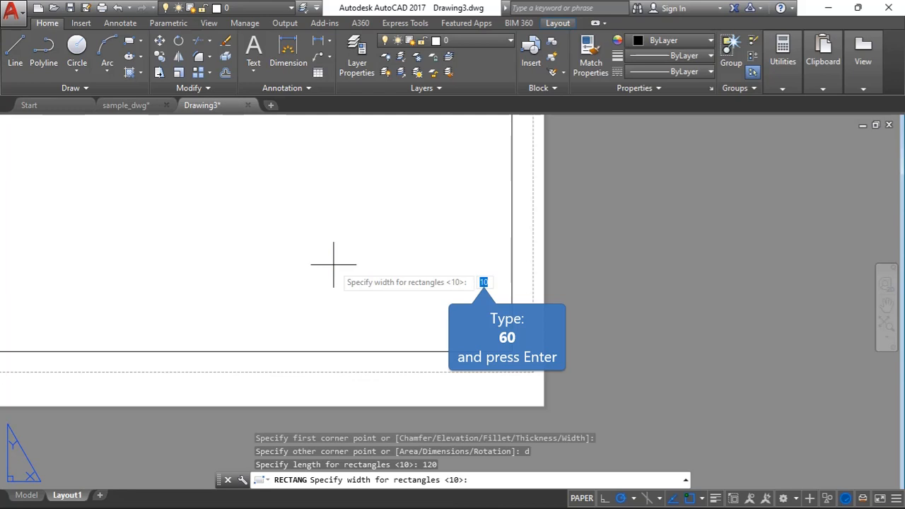
pyautogui.write('60')
pyautogui.press('Return')
pyautogui.click(330, 265)
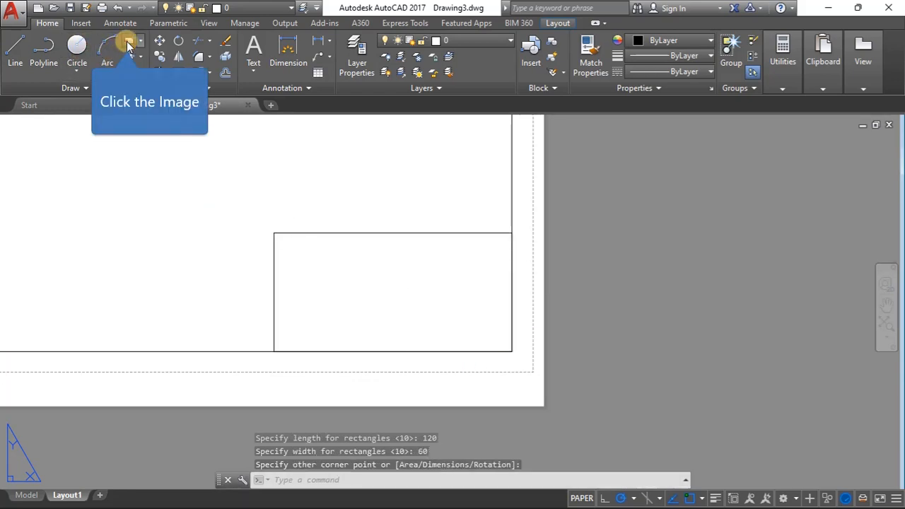
# Step: Draw a 120 by 12 mm rectangle inside the title block, starting from its upper-left corner, to form the top row
pyautogui.click(128, 44)
pyautogui.click(274, 233)
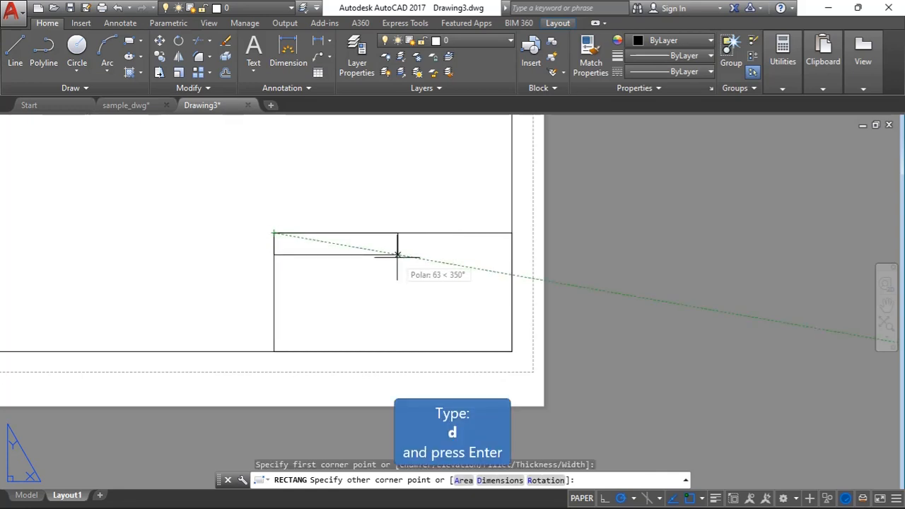
pyautogui.write('d')
pyautogui.press('Return')
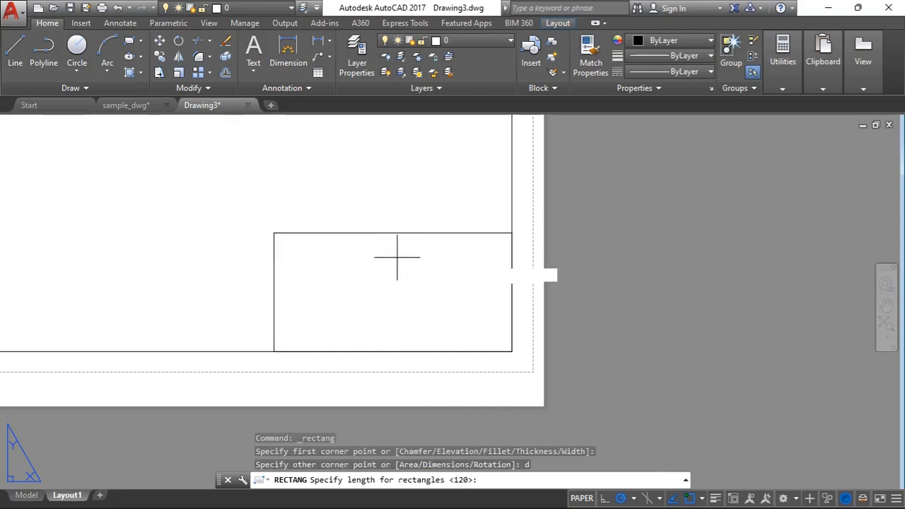
pyautogui.press('Return')
pyautogui.write('12')
pyautogui.press('Return')
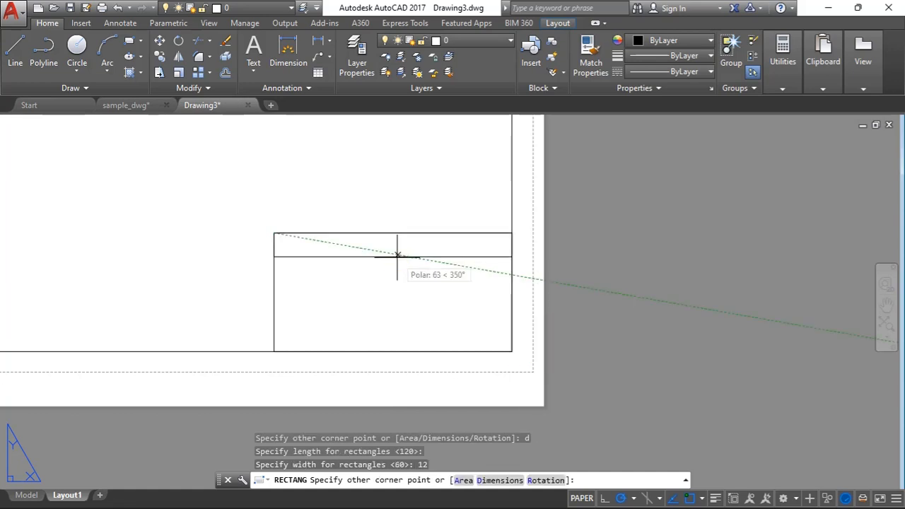
pyautogui.click(307, 256)
# Step: Start copying the title block's top row rectangle, with its upper-left corner as the base point
pyautogui.click(304, 256)
pyautogui.moveTo(274, 233)
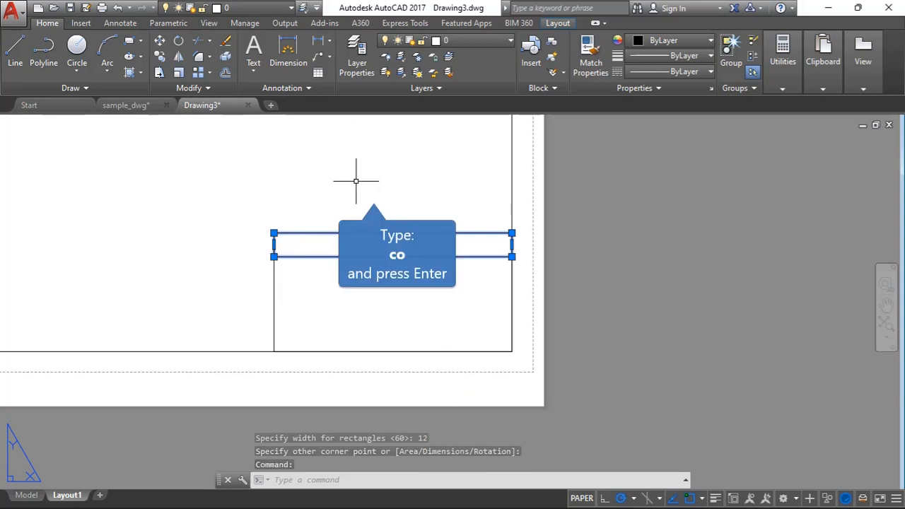
pyautogui.write('co')
pyautogui.press('Return')
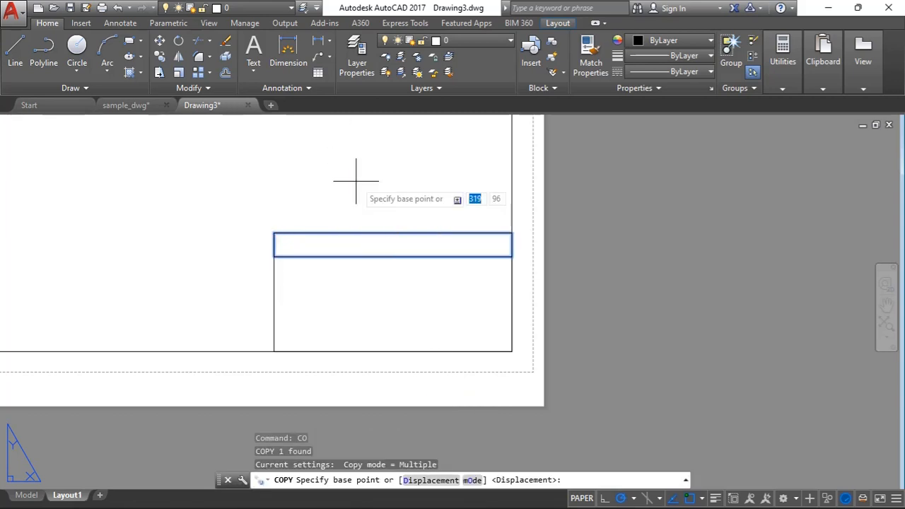
pyautogui.click(274, 234)
pyautogui.click(277, 256)
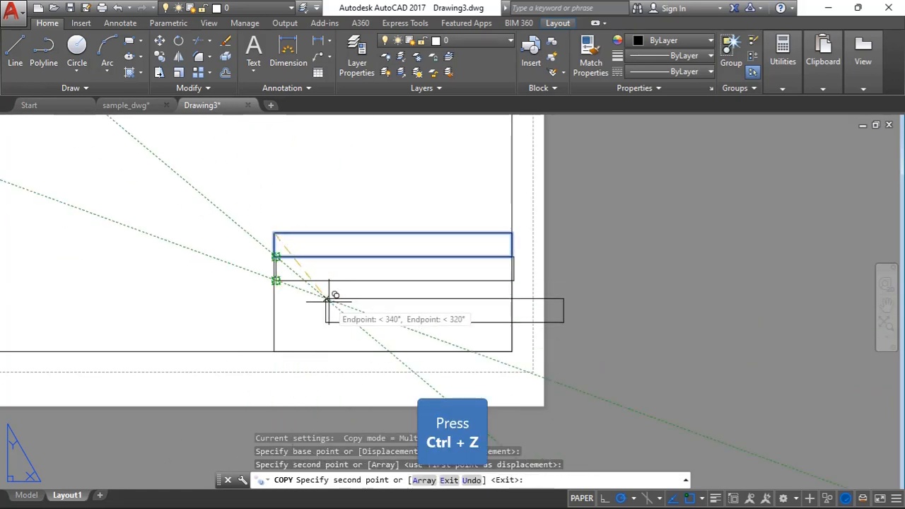
pyautogui.hotkey('ctrl', 'z')
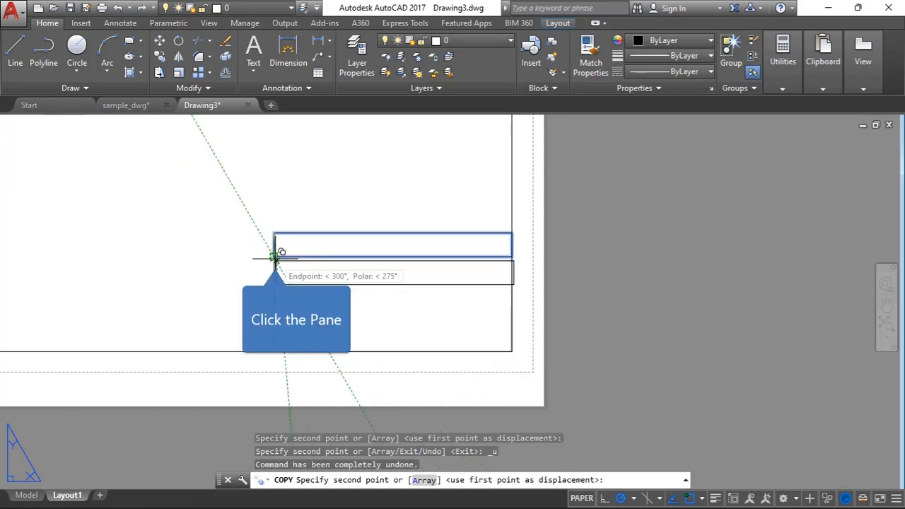
pyautogui.click(276, 258)
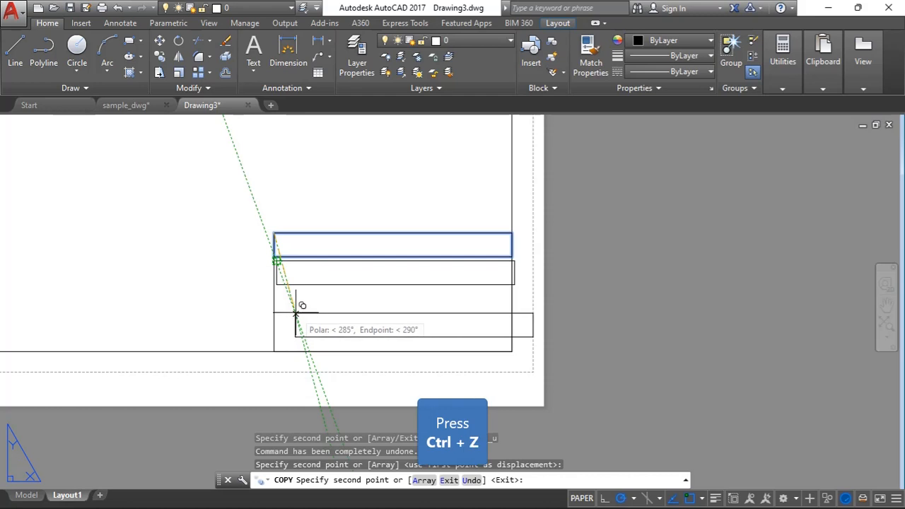
pyautogui.hotkey('ctrl', 'z')
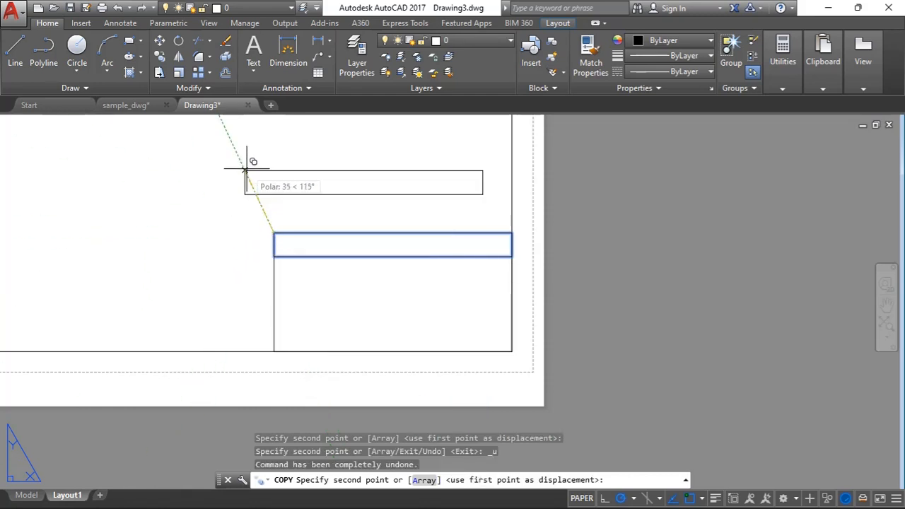
# Step: Place three copies of the row rectangle directly below one another, 12, 24 and 36 mm beneath the original
pyautogui.scroll(4, 260, 253)
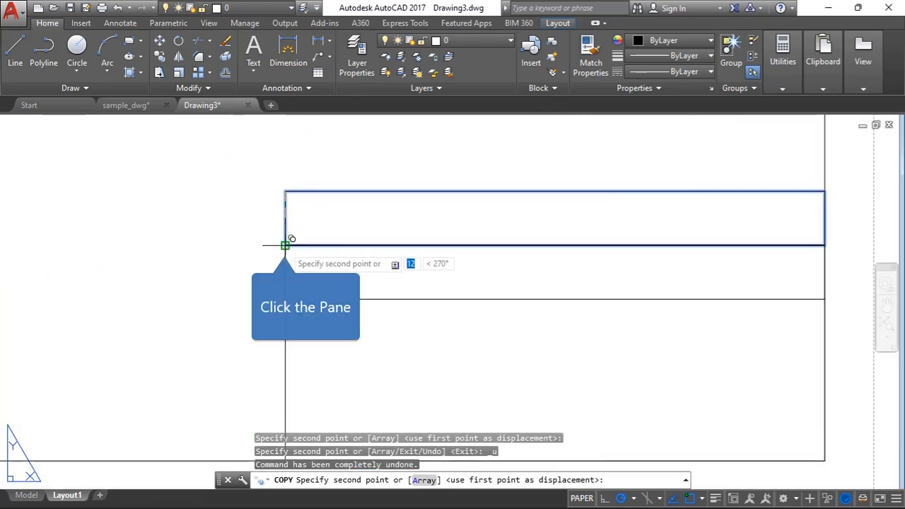
pyautogui.click(285, 245)
pyautogui.click(287, 299)
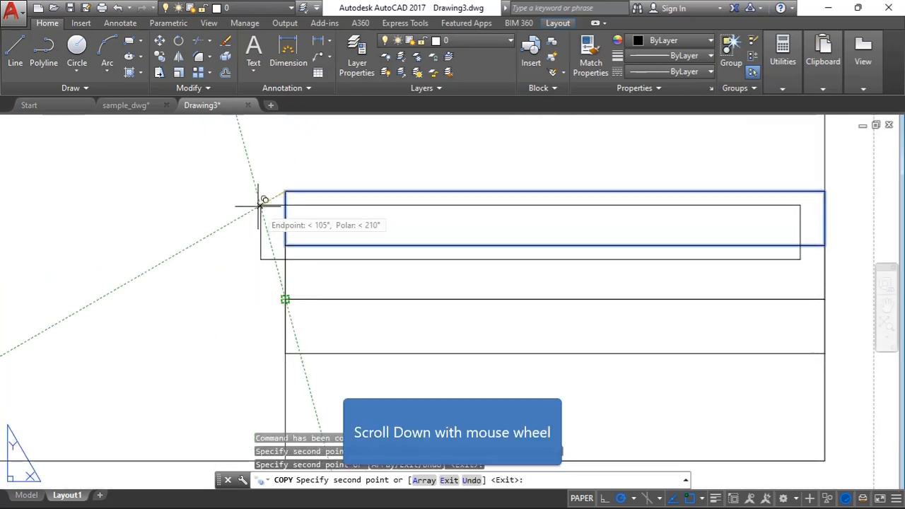
pyautogui.scroll(-2, 261, 205)
pyautogui.scroll(3, 275, 304)
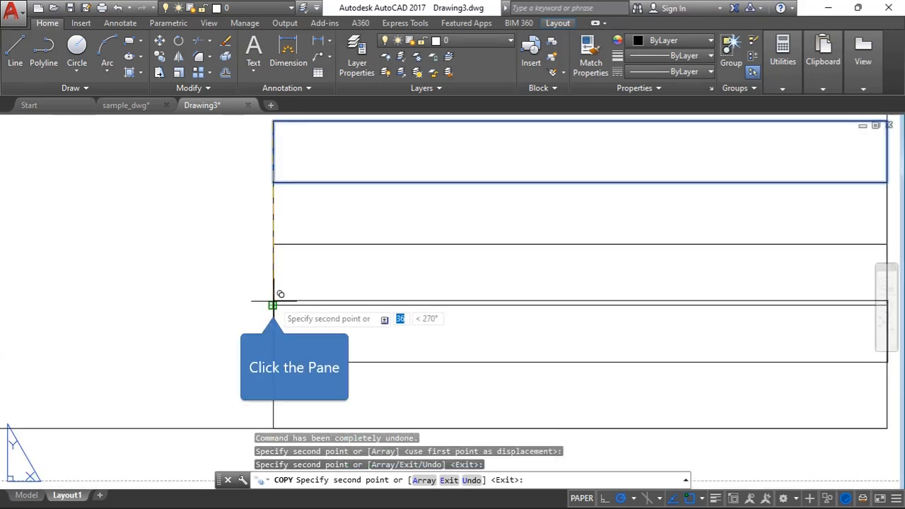
pyautogui.click(272, 304)
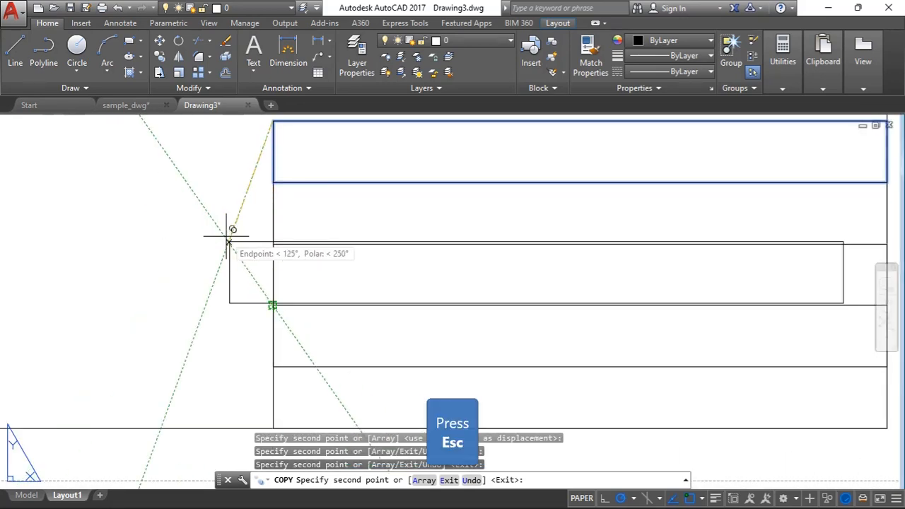
pyautogui.press('Escape')
# Step: Draw a vertical dividing line through all title block rows, starting 35 mm from the upper-left corner and ending on the bottom edge
pyautogui.scroll(-3, 238, 256)
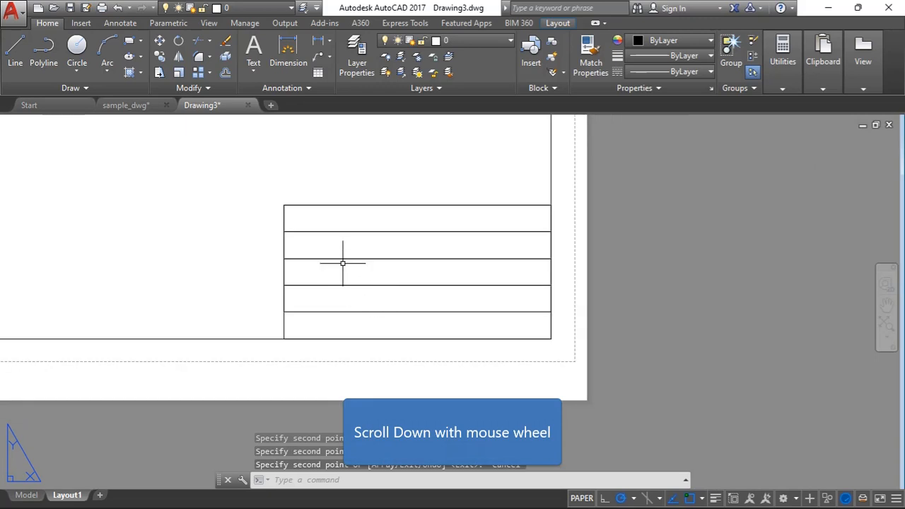
pyautogui.click(15, 50)
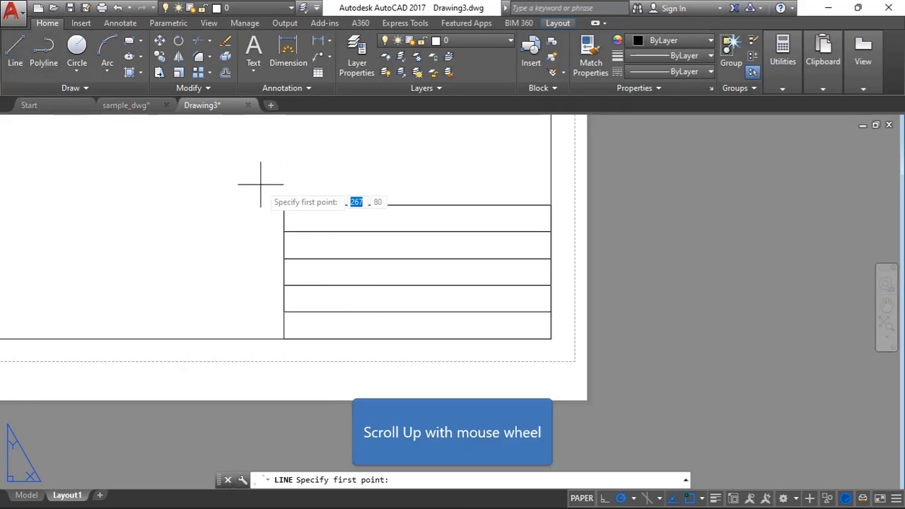
pyautogui.scroll(2, 329, 210)
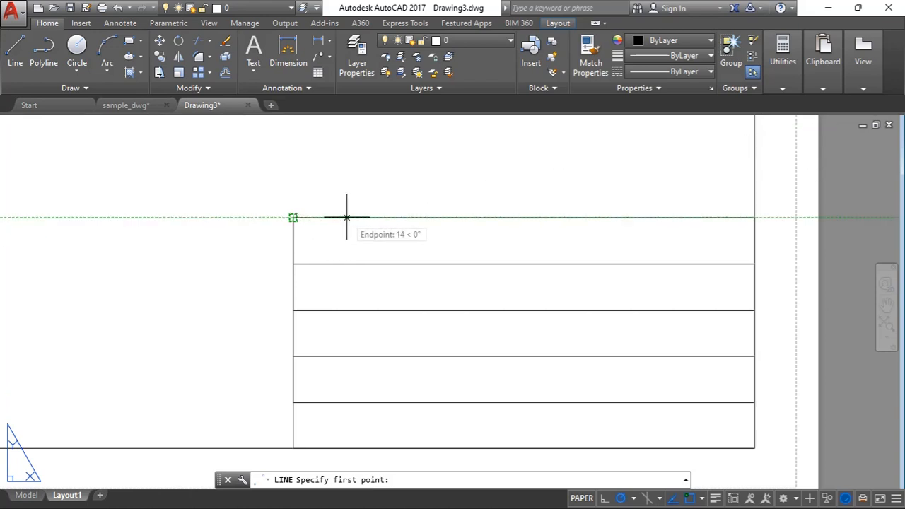
pyautogui.write('35')
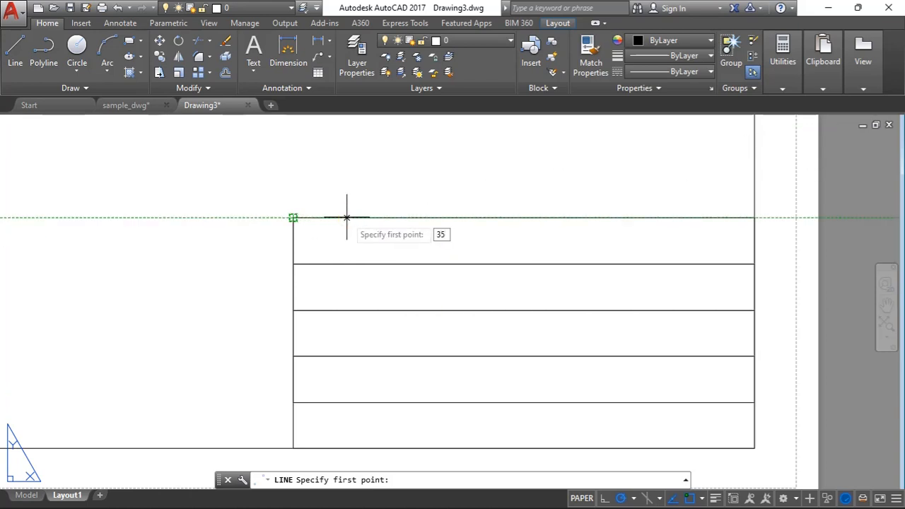
pyautogui.press('Return')
pyautogui.scroll(-1, 459, 228)
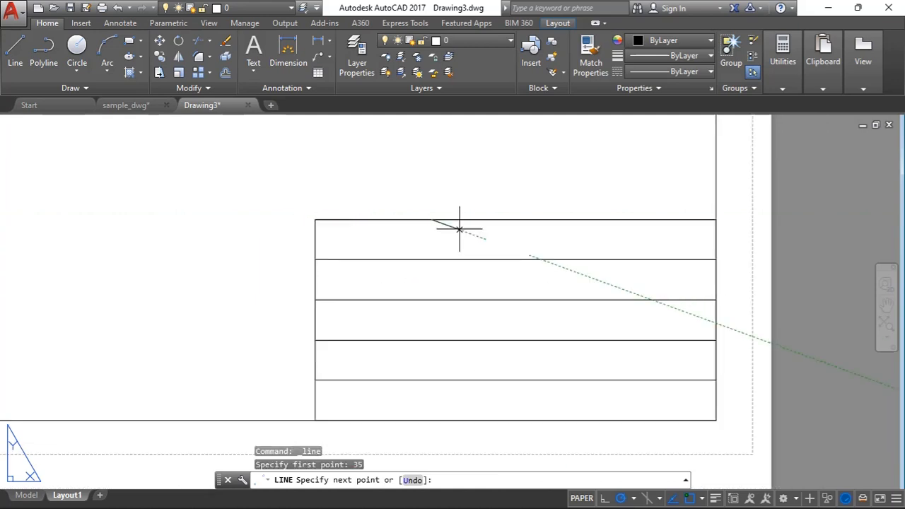
pyautogui.scroll(-3, 459, 228)
pyautogui.scroll(3, 431, 322)
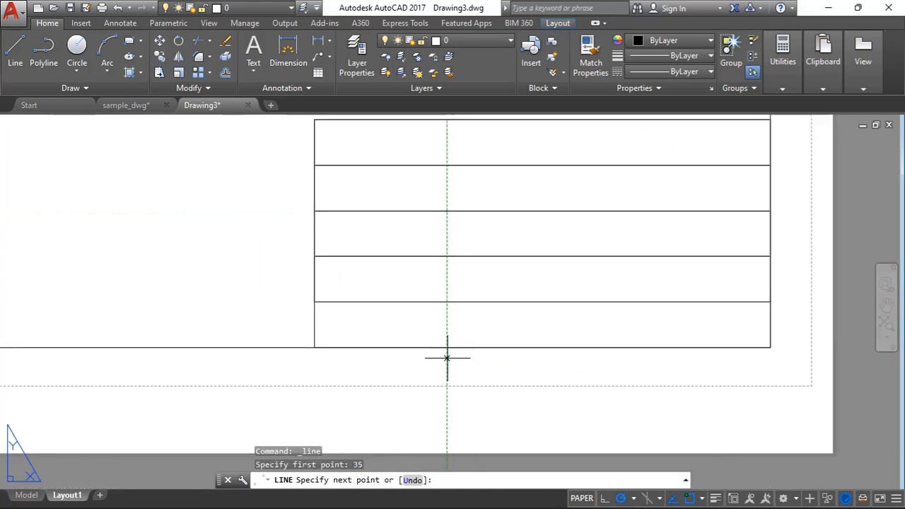
pyautogui.click(446, 347)
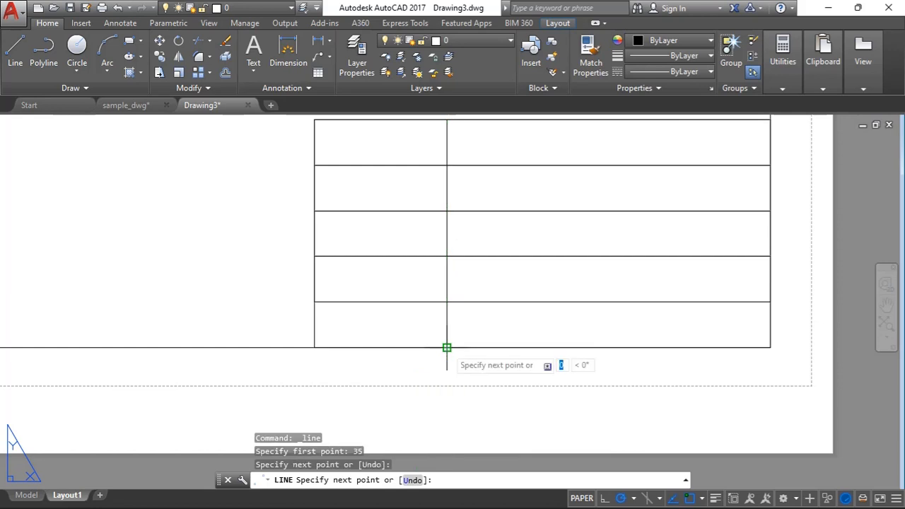
pyautogui.press('Escape')
# Step: Create a new text style with the default name style1 in the text style manager
pyautogui.scroll(-3, 432, 346)
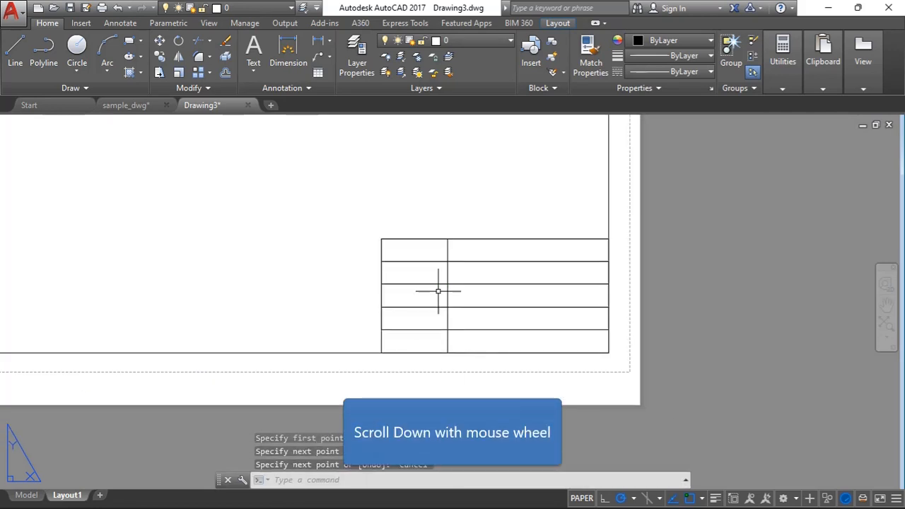
pyautogui.scroll(2, 409, 236)
pyautogui.scroll(-2, 495, 276)
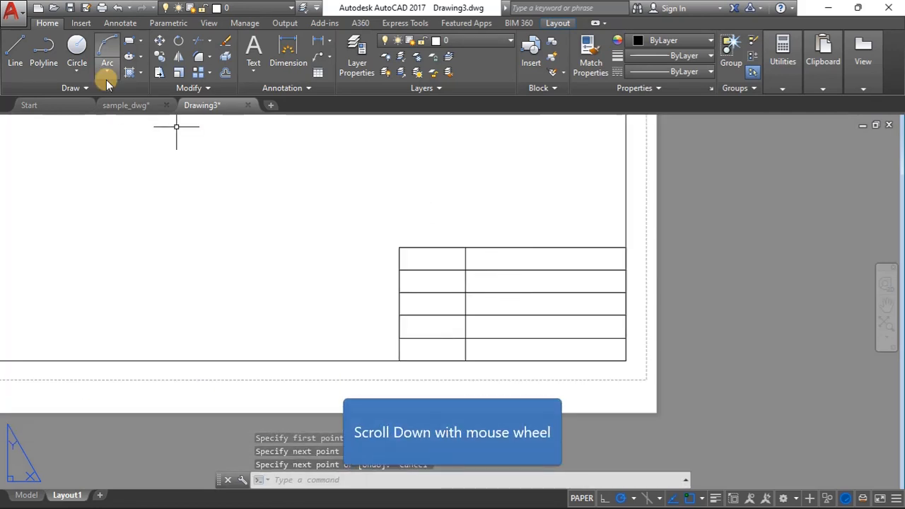
pyautogui.click(120, 22)
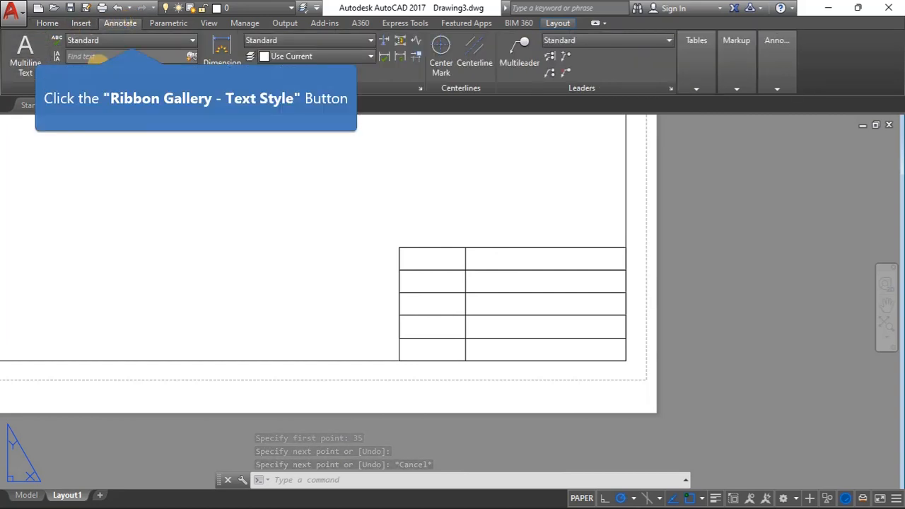
pyautogui.click(152, 41)
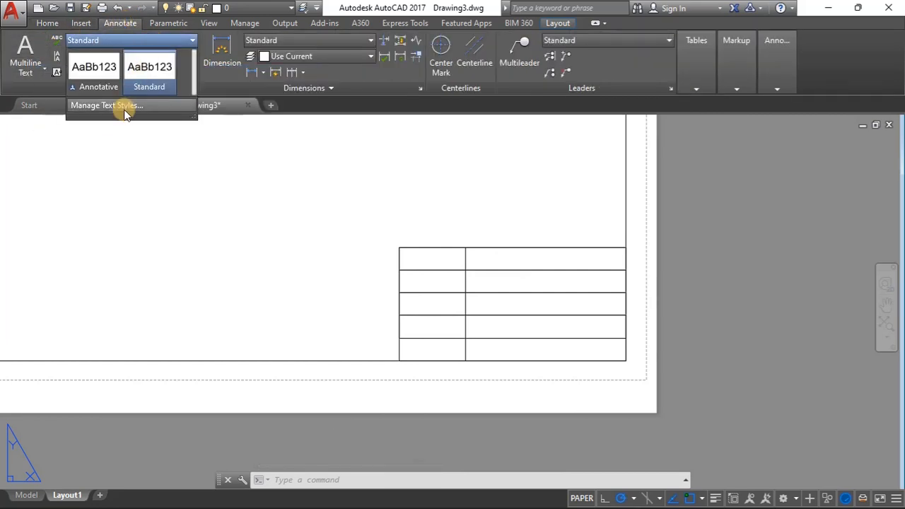
pyautogui.click(126, 108)
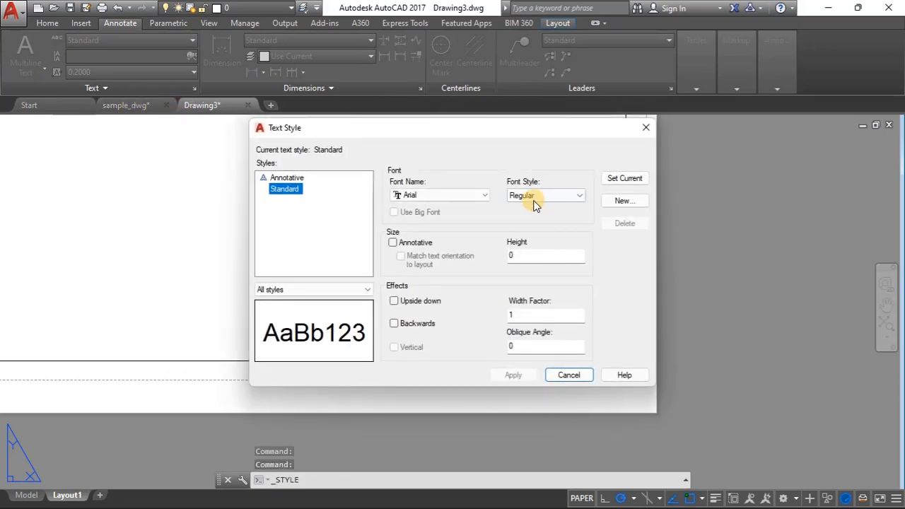
pyautogui.click(626, 201)
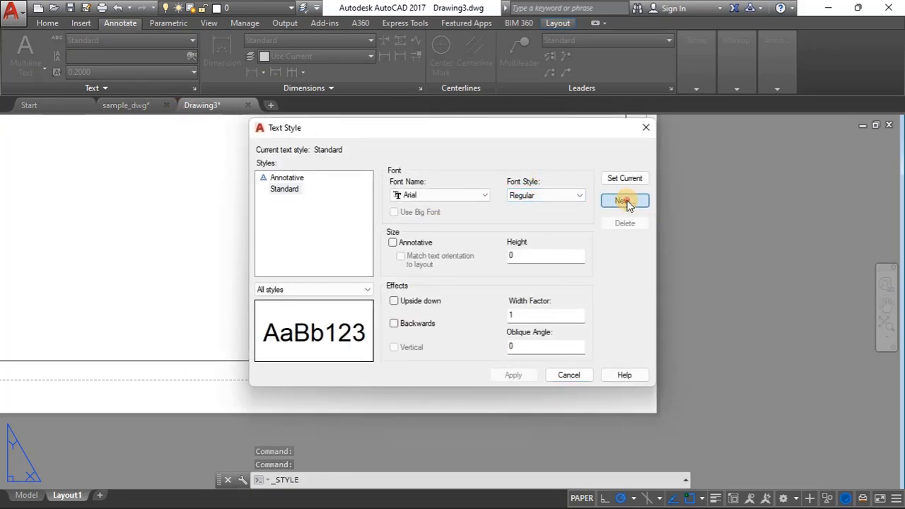
pyautogui.click(514, 251)
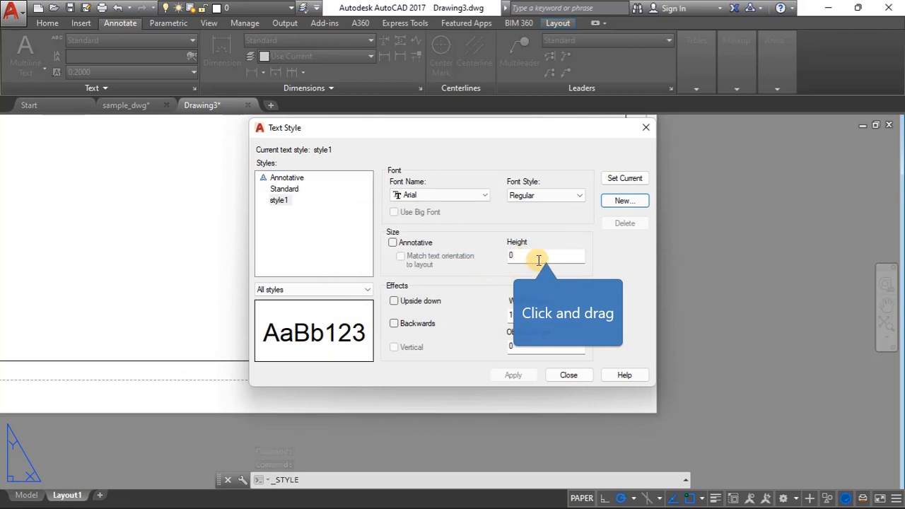
# Step: Give the style1 text style a height of 4 and a Bold font style, and apply the changes
pyautogui.moveTo(539, 255); pyautogui.dragTo(509, 255)
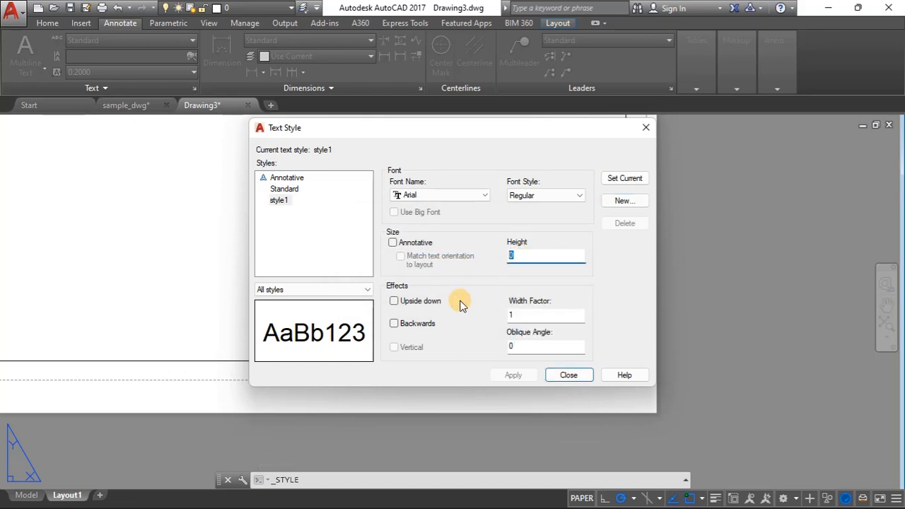
pyautogui.write('4')
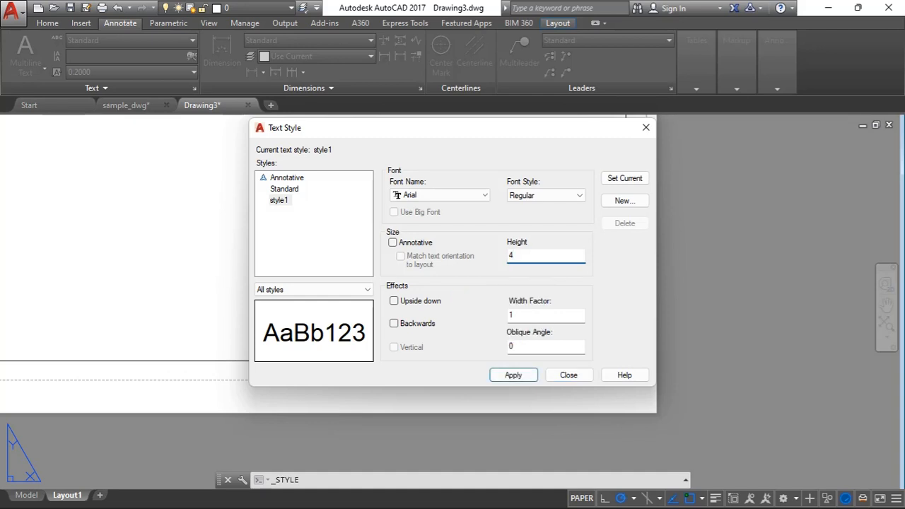
pyautogui.click(541, 195)
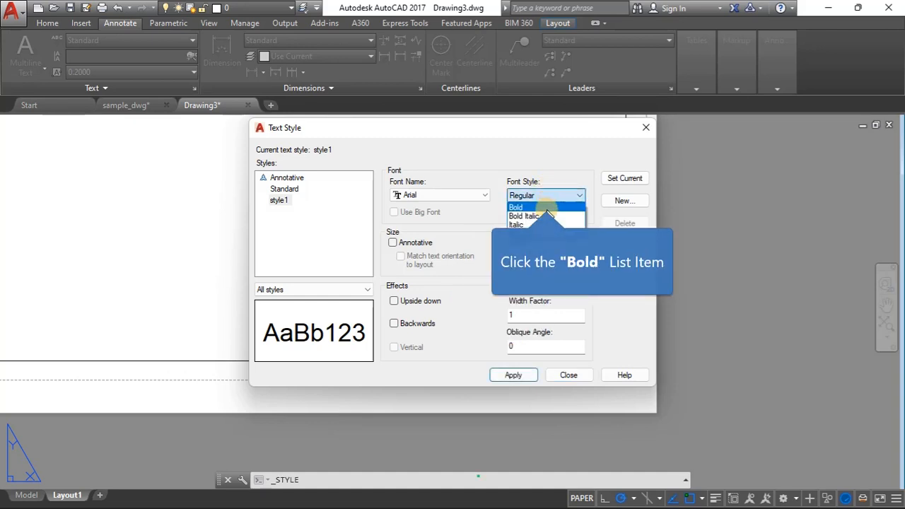
pyautogui.click(546, 209)
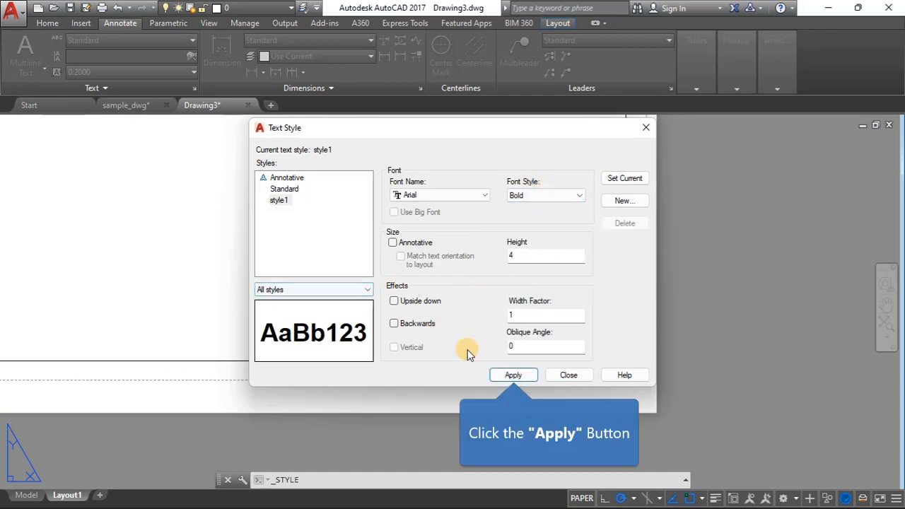
pyautogui.click(511, 374)
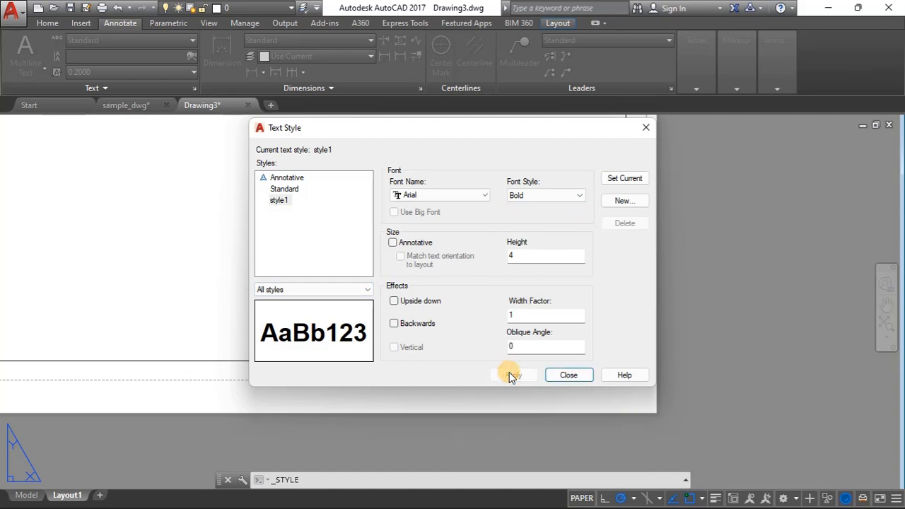
pyautogui.click(562, 374)
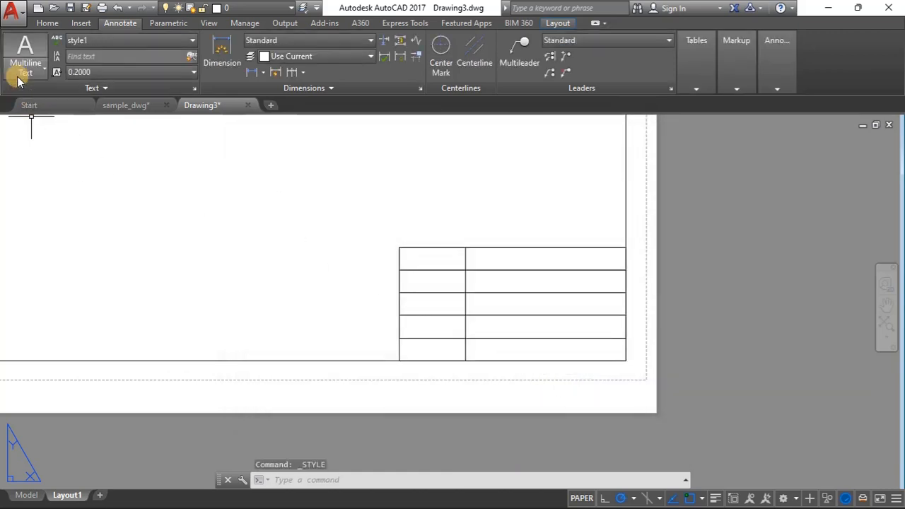
pyautogui.click(26, 53)
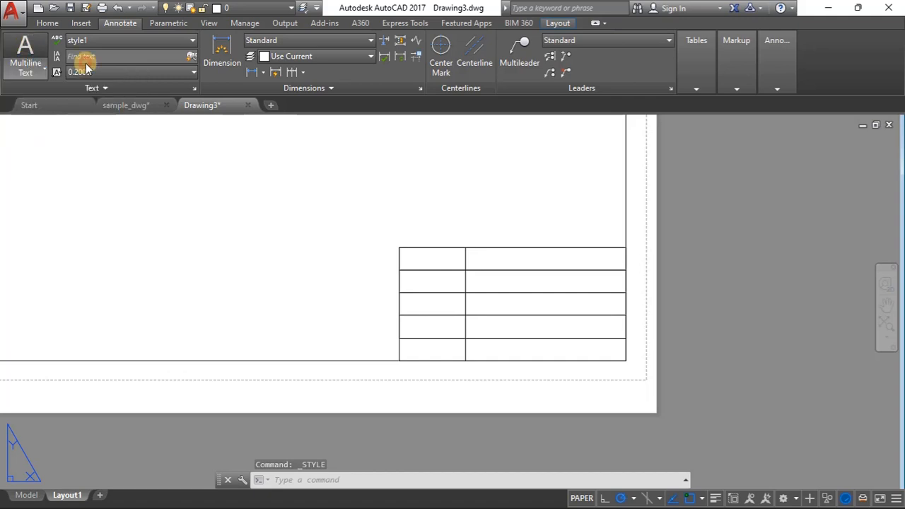
pyautogui.scroll(3, 405, 262)
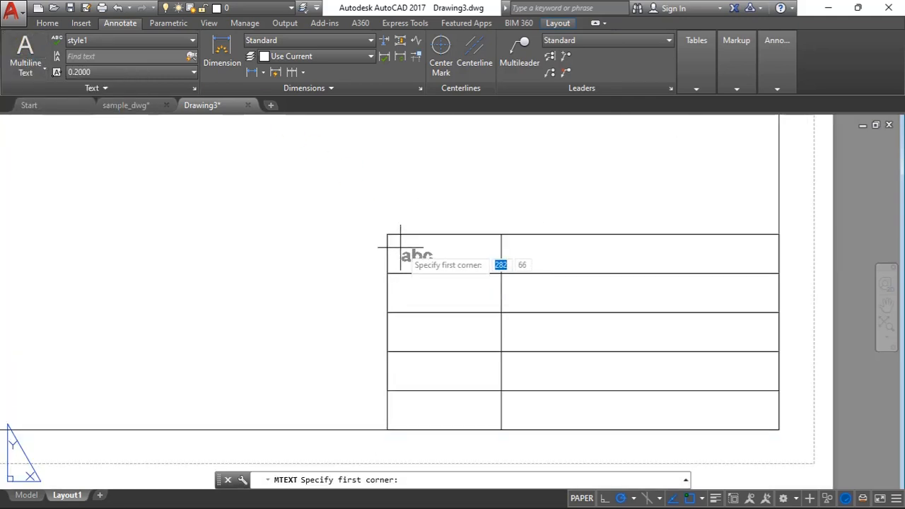
pyautogui.click(395, 242)
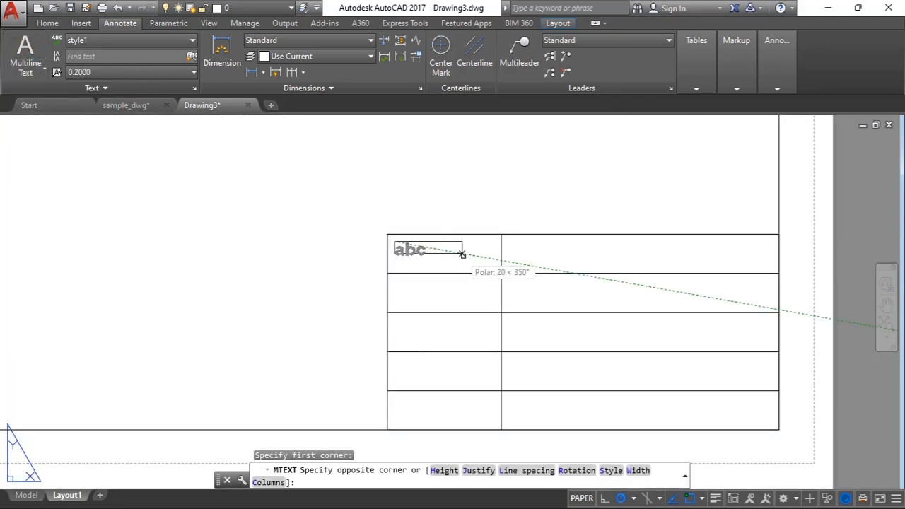
pyautogui.click(481, 265)
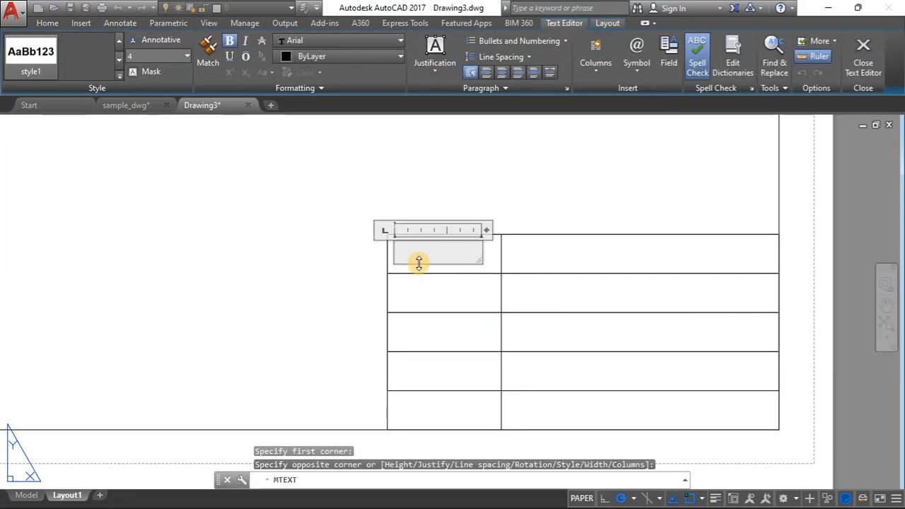
pyautogui.write('NAM')
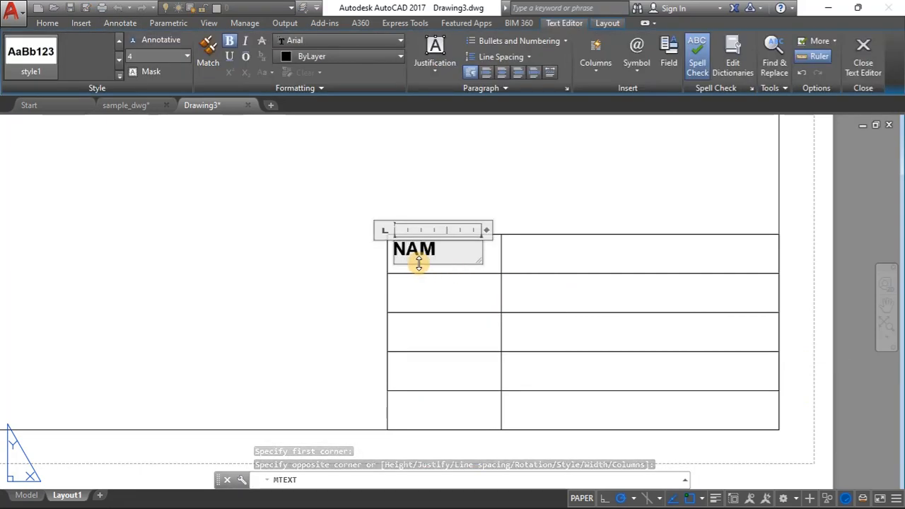
pyautogui.write('E:')
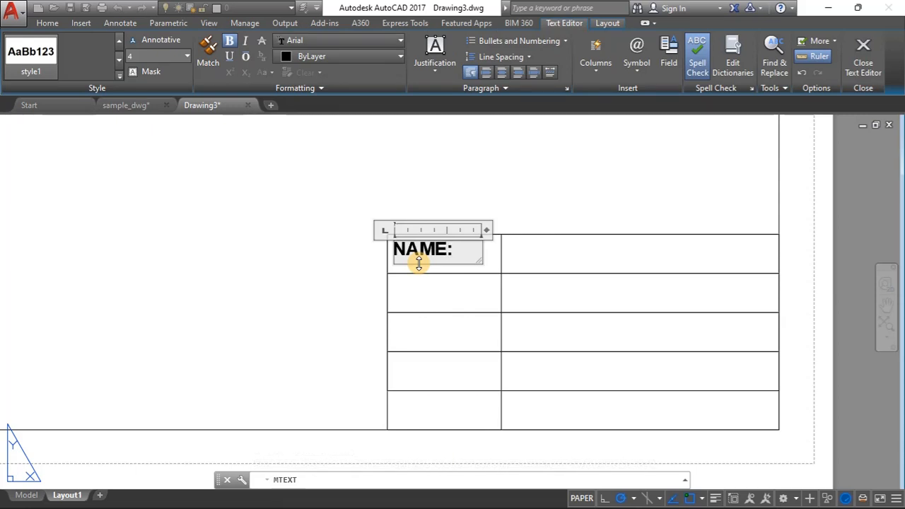
pyautogui.press('Escape')
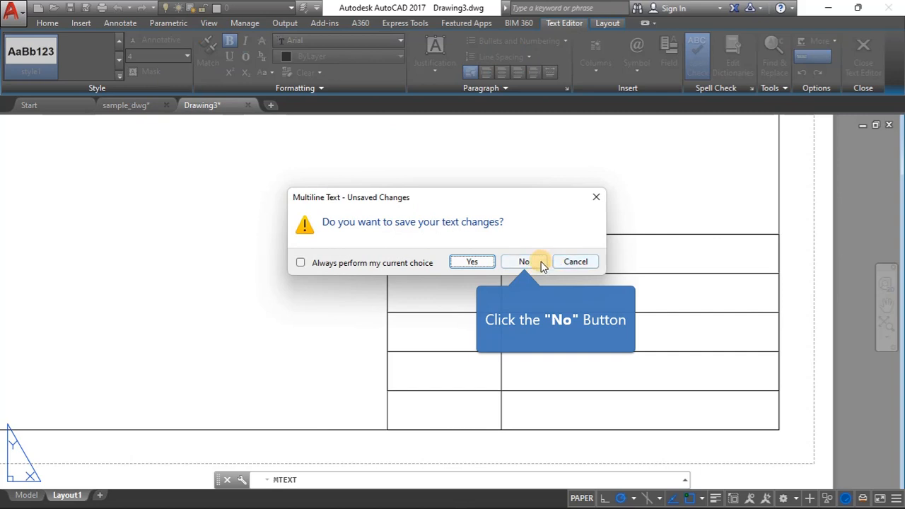
pyautogui.click(538, 261)
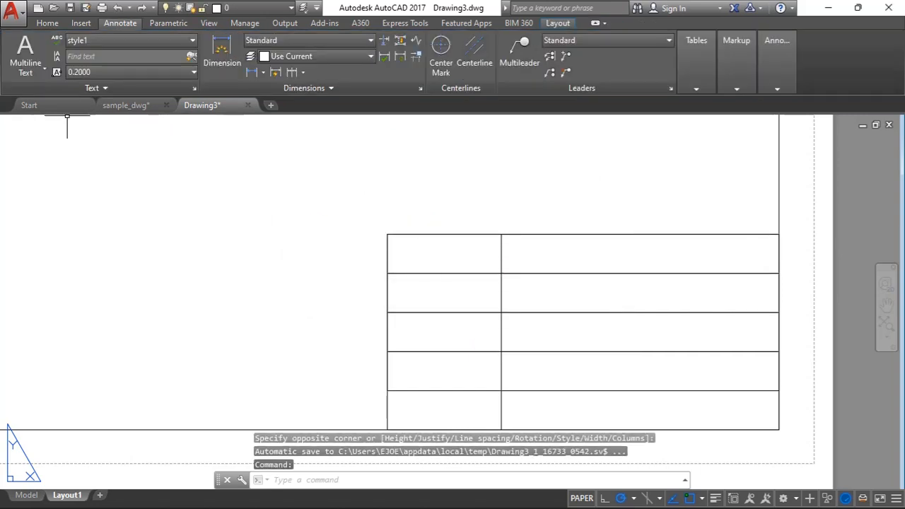
# Step: Set the text height of style1 to 3 in the text style manager and apply it
pyautogui.click(182, 40)
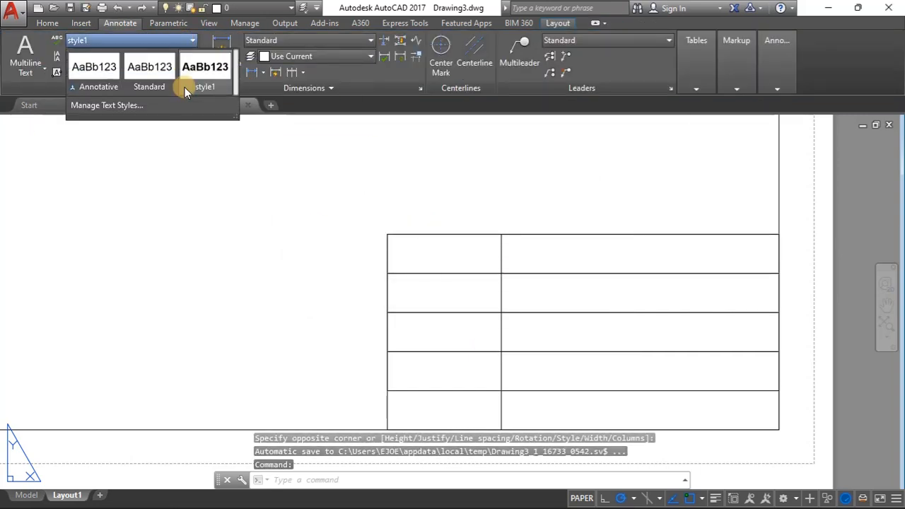
pyautogui.click(146, 106)
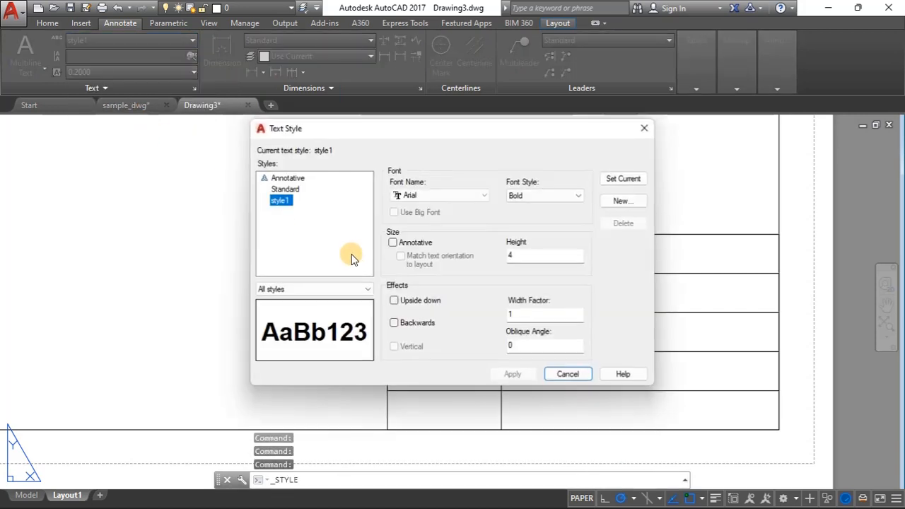
pyautogui.moveTo(516, 256); pyautogui.dragTo(461, 258)
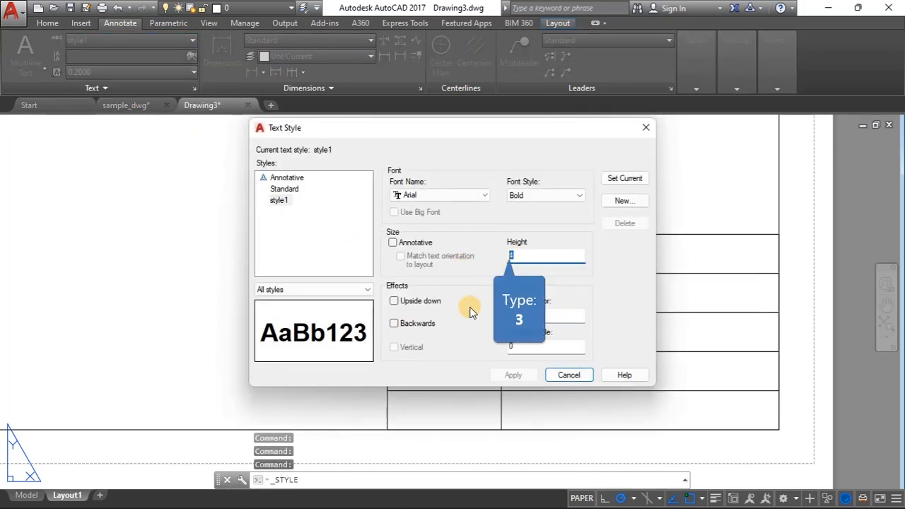
pyautogui.write('3')
pyautogui.click(516, 375)
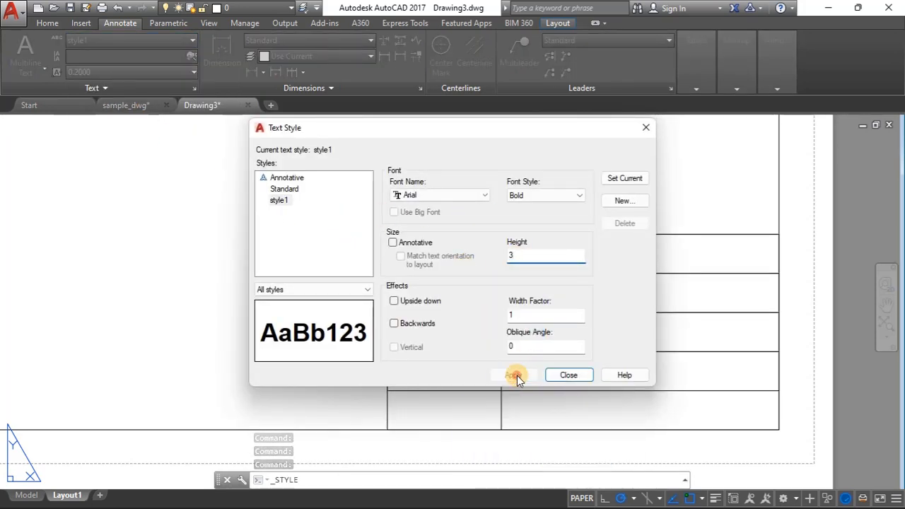
pyautogui.click(581, 378)
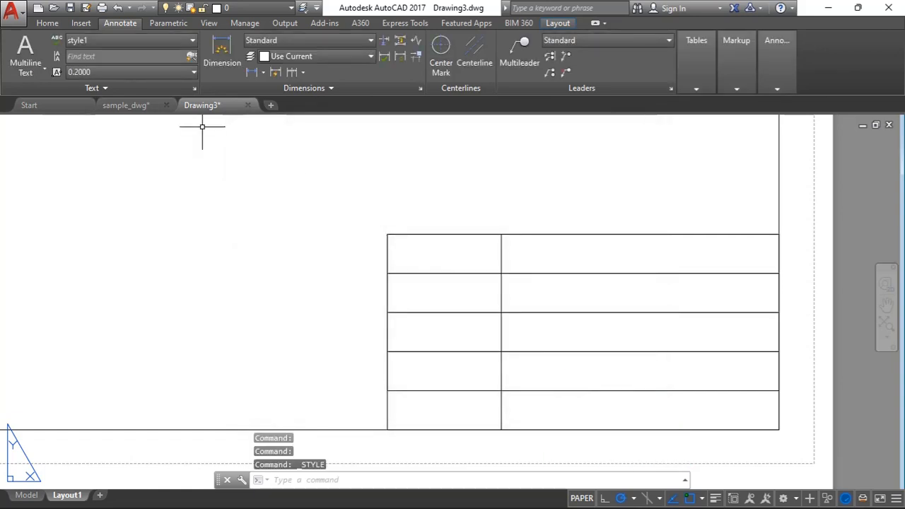
# Step: Add the multiline text "NAME:" in the first cell of the title block's top row
pyautogui.click(44, 47)
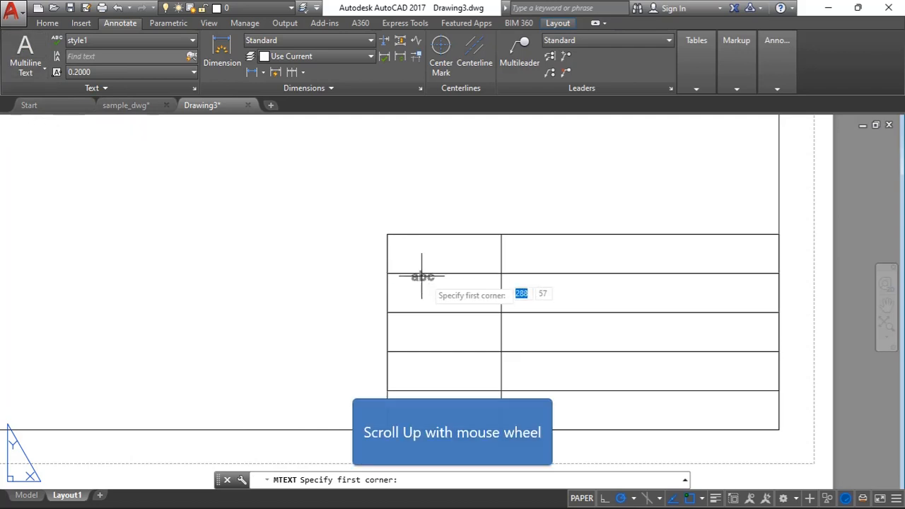
pyautogui.scroll(2, 386, 247)
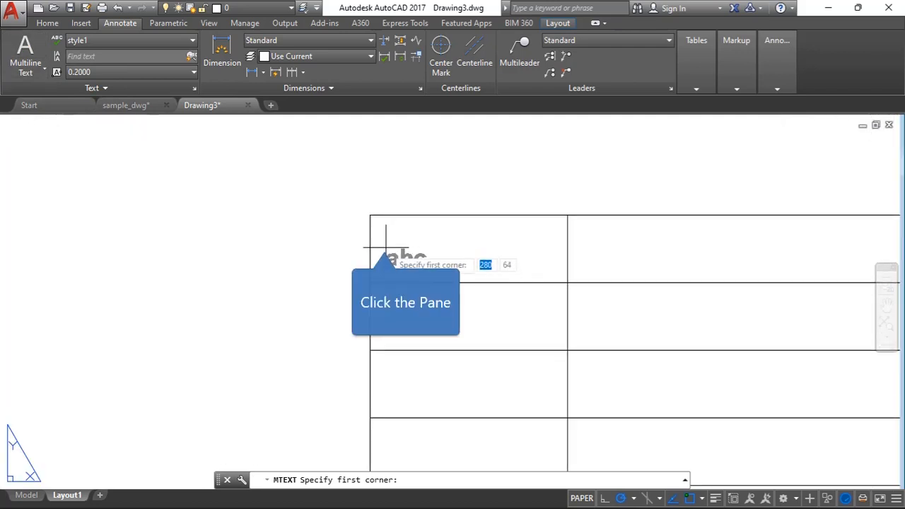
pyautogui.click(385, 243)
pyautogui.click(499, 270)
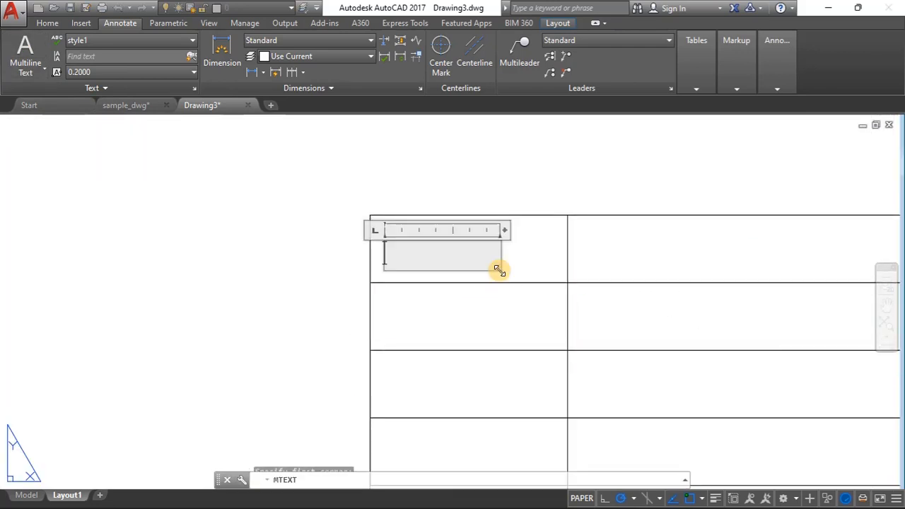
pyautogui.write('NAME')
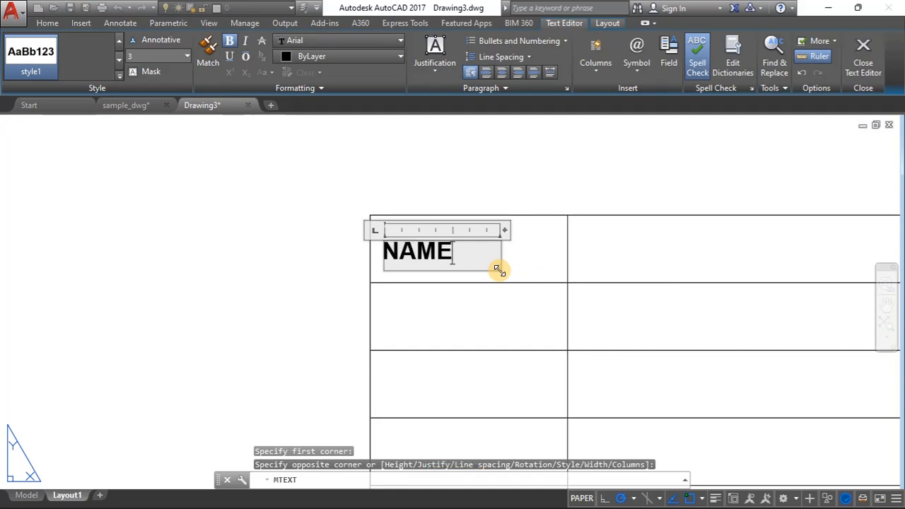
pyautogui.write(':')
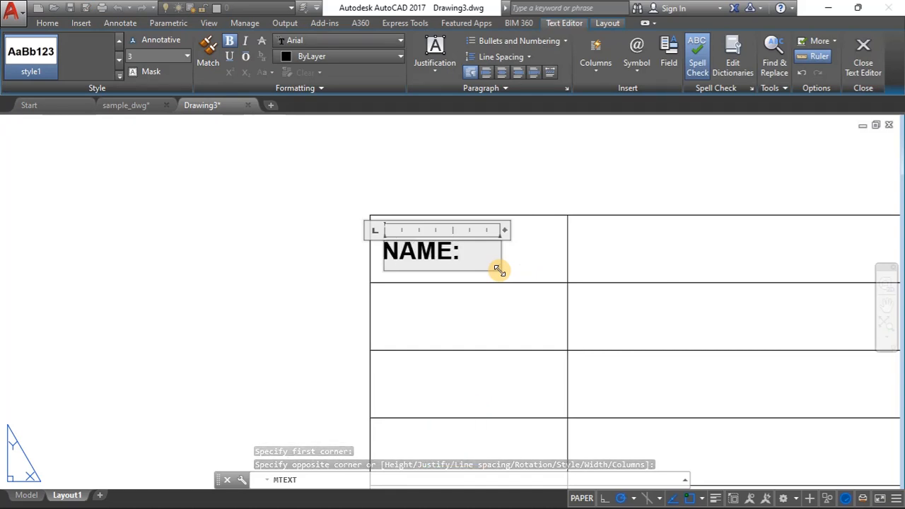
pyautogui.click(507, 198)
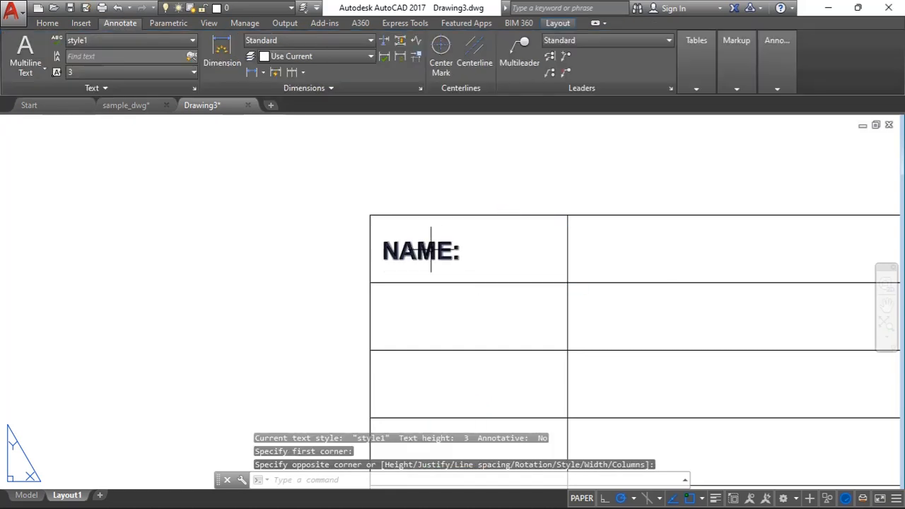
# Step: Copy the "NAME:" label straight down into the first cell of each of the four title block rows beneath it
pyautogui.click(394, 253)
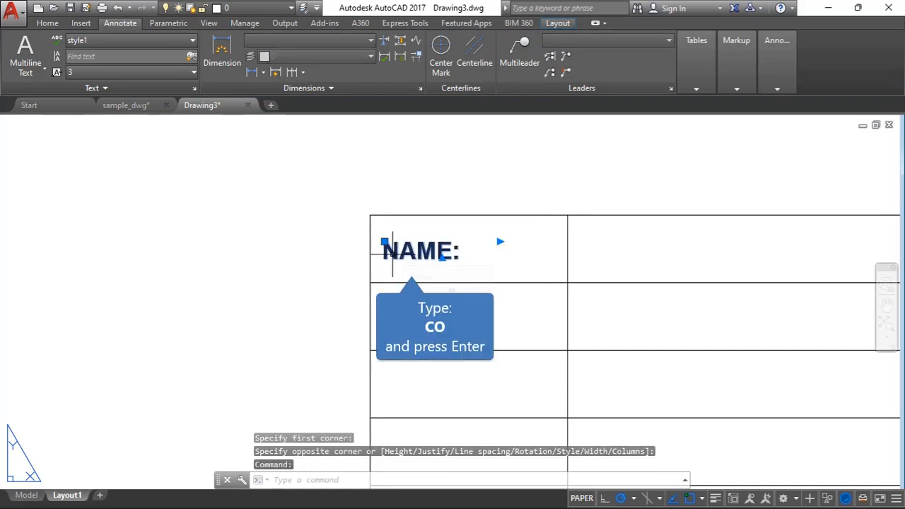
pyautogui.write('co')
pyautogui.press('Return')
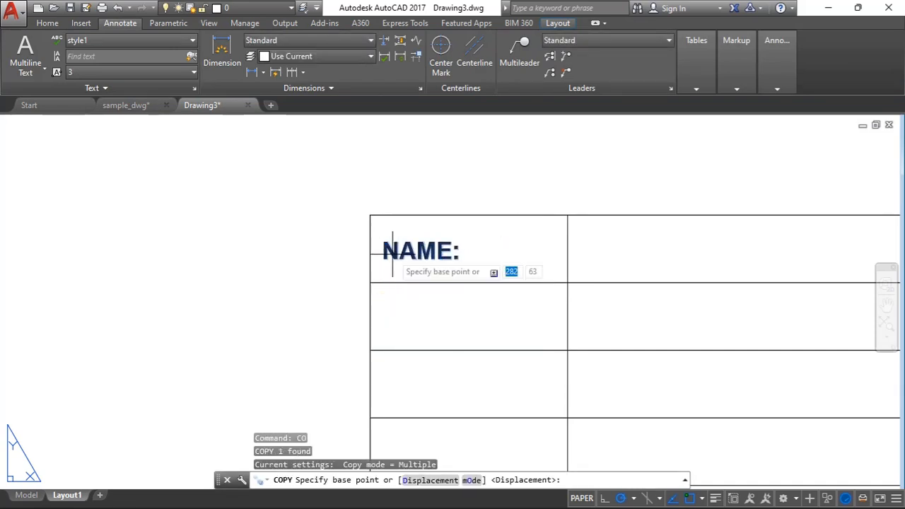
pyautogui.click(385, 245)
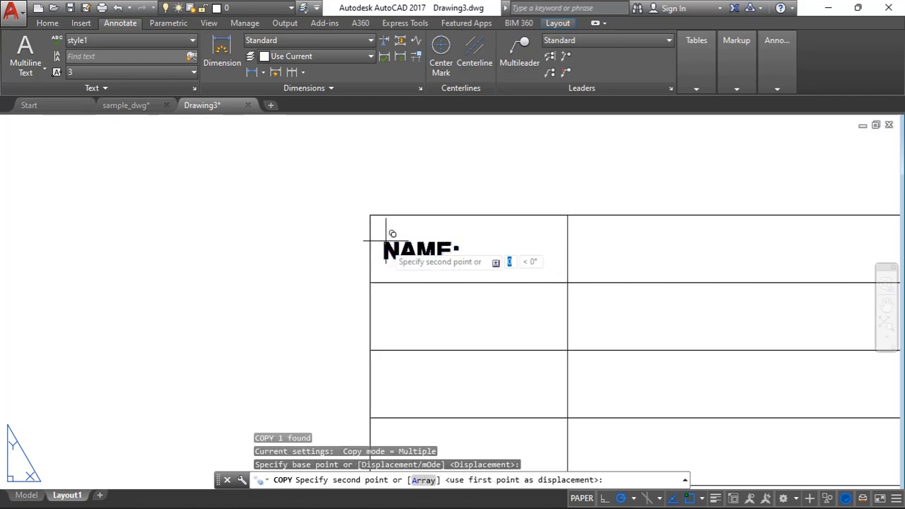
pyautogui.click(386, 309)
pyautogui.scroll(-2, 388, 275)
pyautogui.scroll(2, 384, 326)
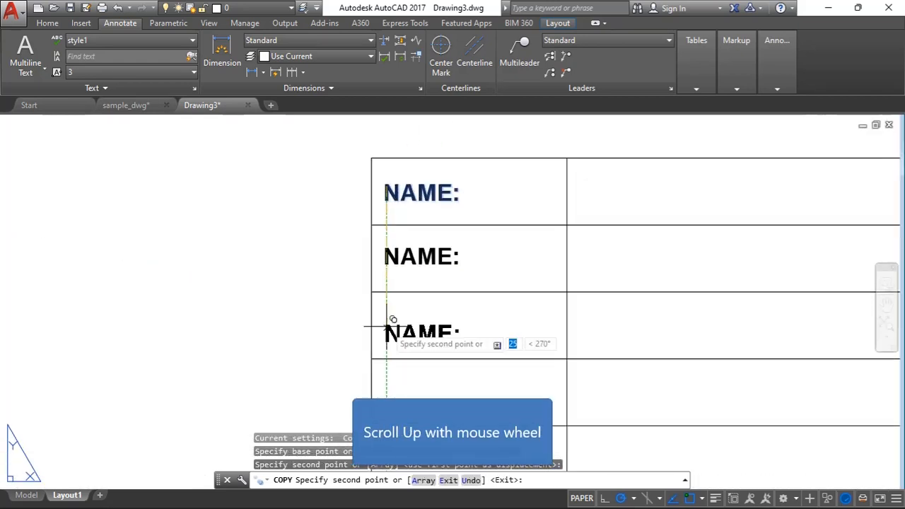
pyautogui.click(386, 327)
pyautogui.scroll(-3, 396, 290)
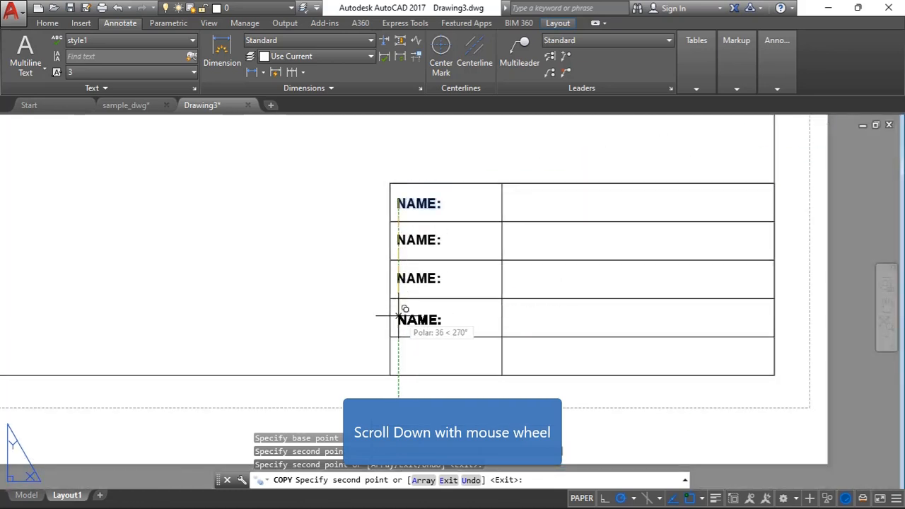
pyautogui.click(398, 316)
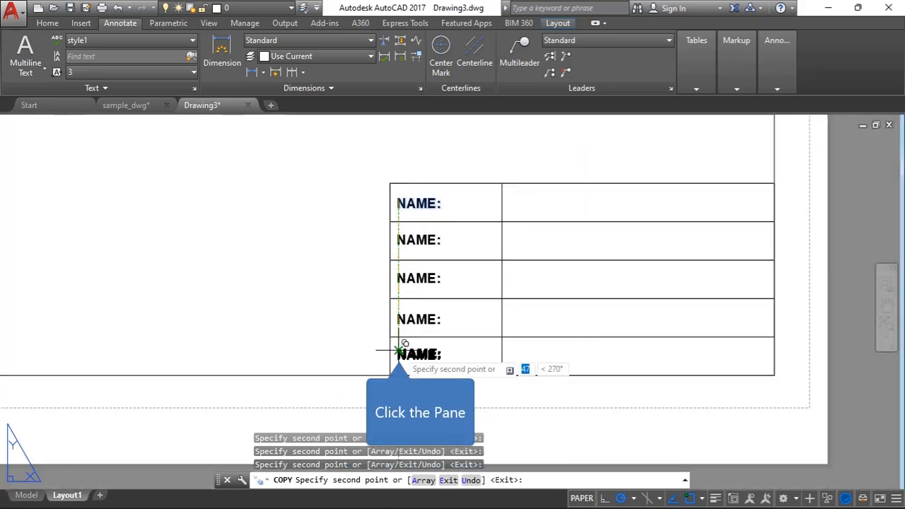
pyautogui.click(398, 351)
pyautogui.press('Escape')
# Step: Change the label in the title block's second row to "REG. NO.:"
pyautogui.scroll(3, 415, 203)
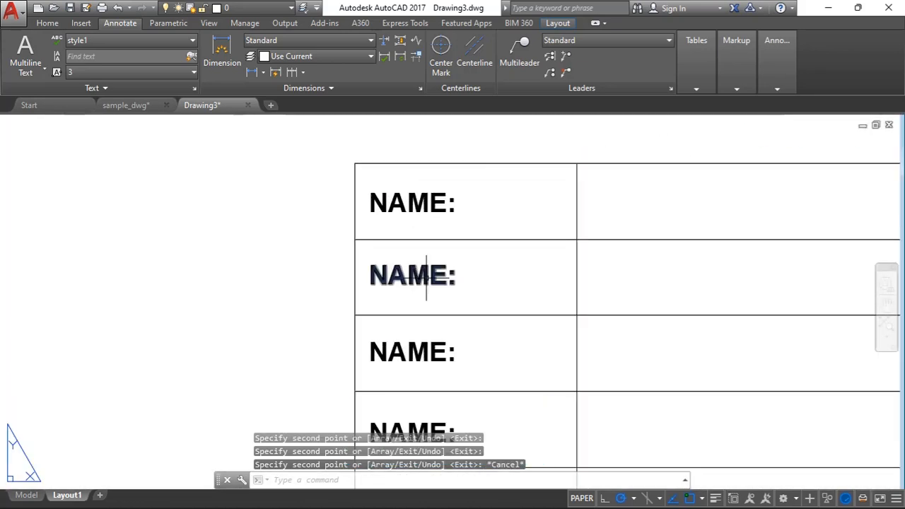
pyautogui.doubleClick(419, 275)
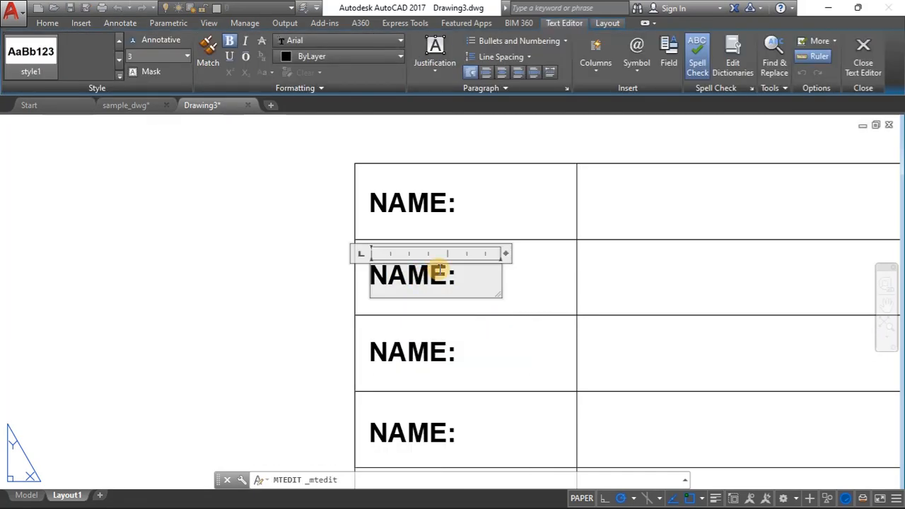
pyautogui.press('Delete')
pyautogui.press('BackSpace')
pyautogui.press('BackSpace')
pyautogui.press('BackSpace')
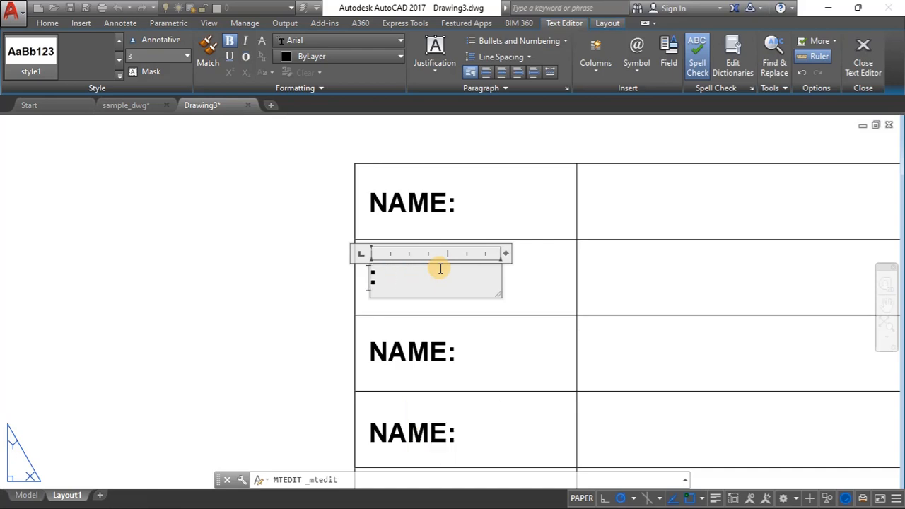
pyautogui.write('REG. NO.:')
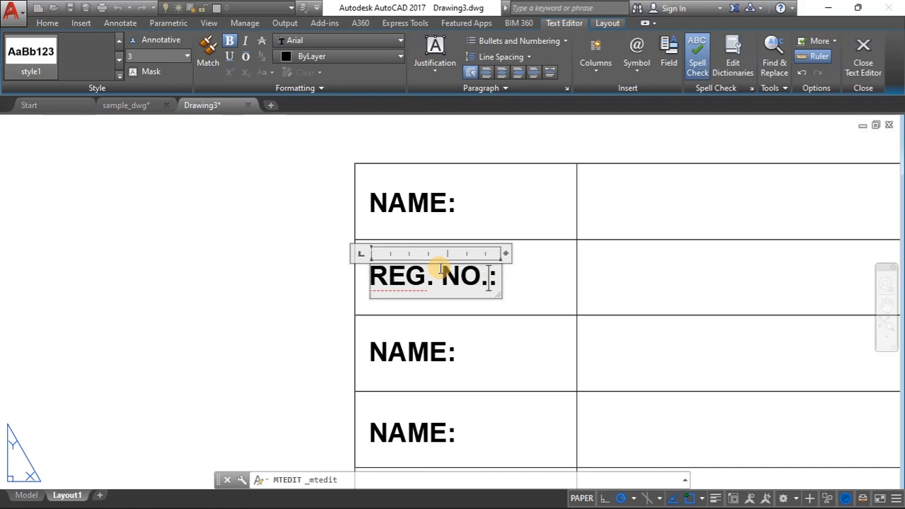
# Step: Replace the label in the title block's third row with "TITLE:"
pyautogui.click(416, 351)
pyautogui.click(417, 348)
pyautogui.doubleClick(415, 351)
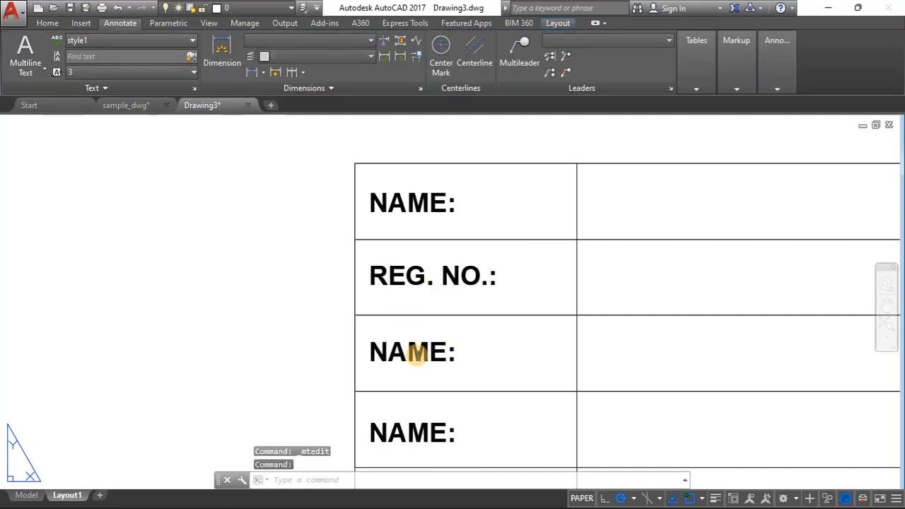
pyautogui.press('BackSpace')
pyautogui.press('BackSpace')
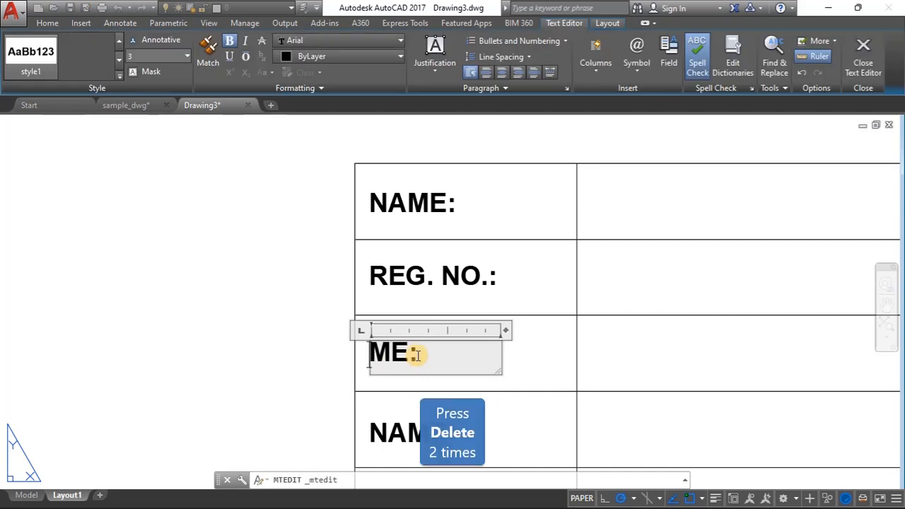
pyautogui.press('Delete')
pyautogui.press('Delete')
pyautogui.write('T:')
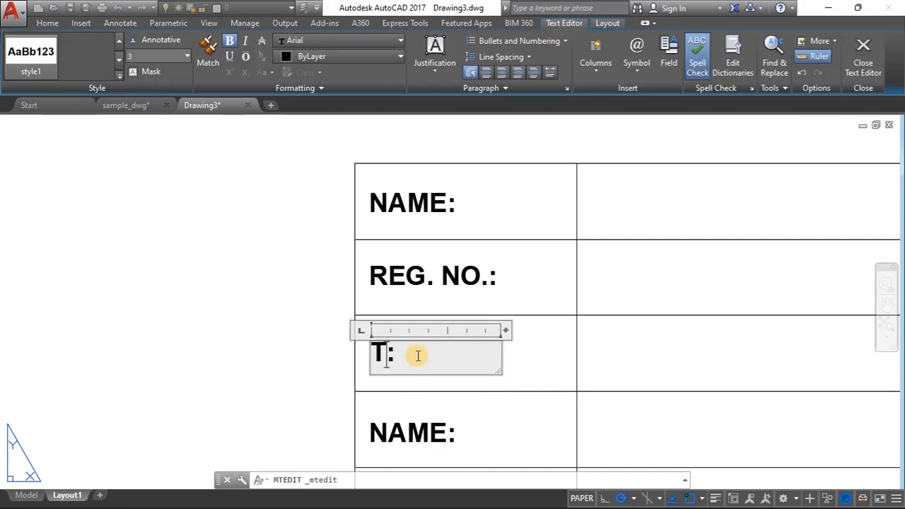
pyautogui.write('ITLT')
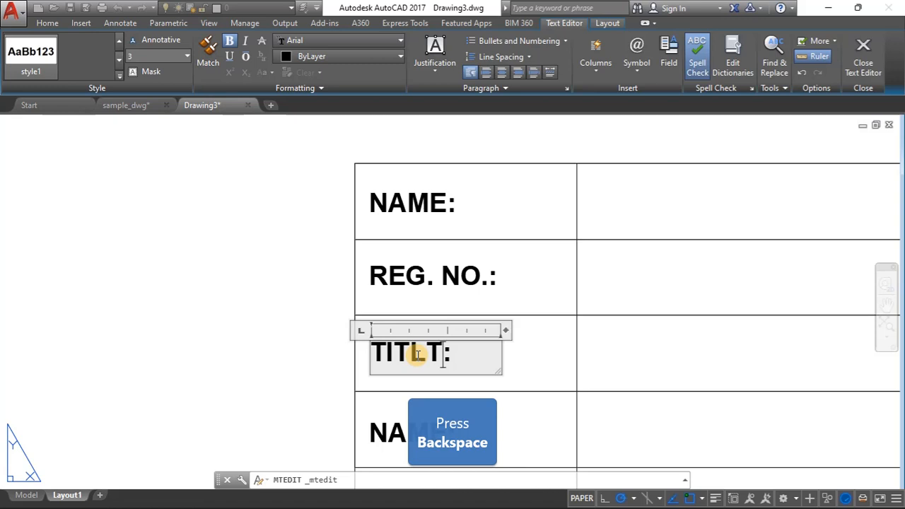
pyautogui.press('BackSpace')
pyautogui.write('E')
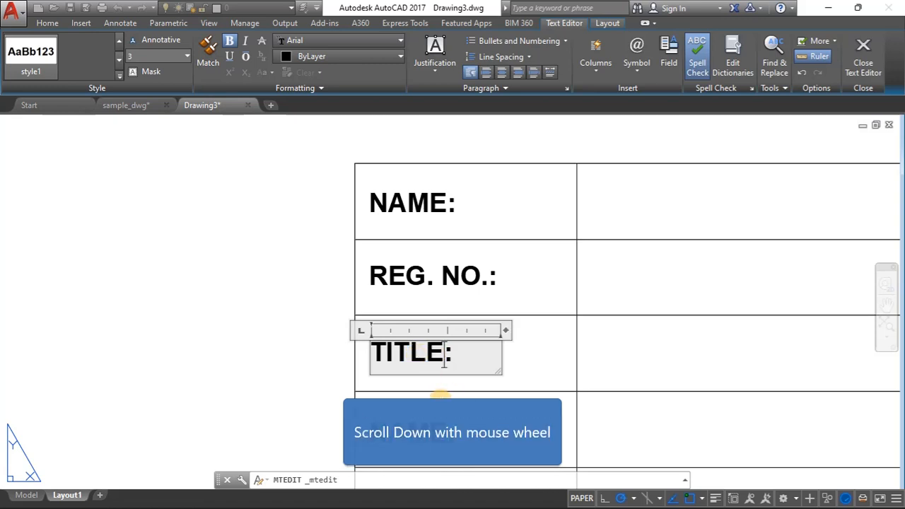
# Step: Edit the label in the title block's fourth row to read "GROUP:"
pyautogui.scroll(-1, 466, 215)
pyautogui.doubleClick(414, 378)
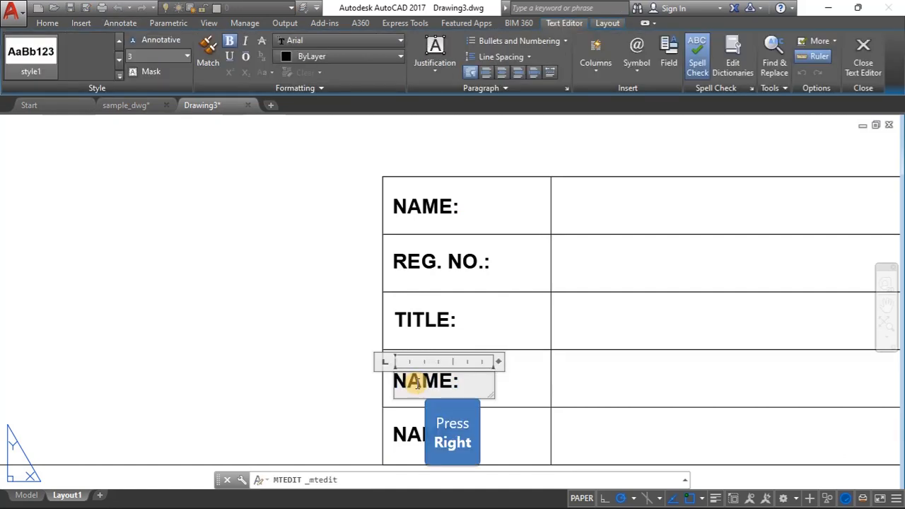
pyautogui.press('Right')
pyautogui.press('BackSpace')
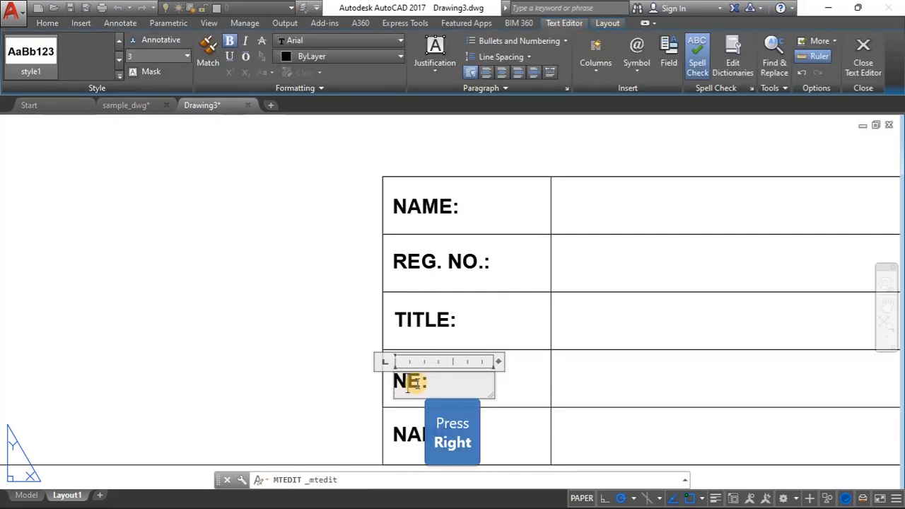
pyautogui.press('Right')
pyautogui.press('BackSpace')
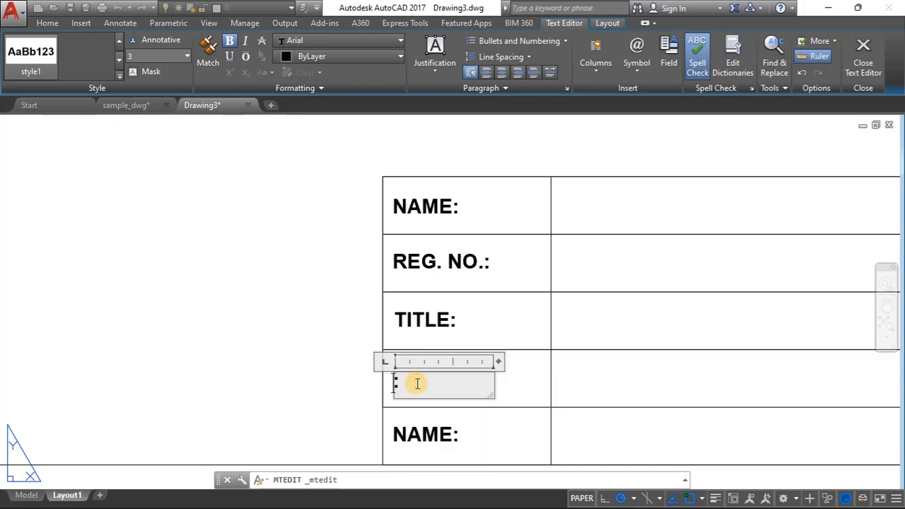
pyautogui.write('GROUP')
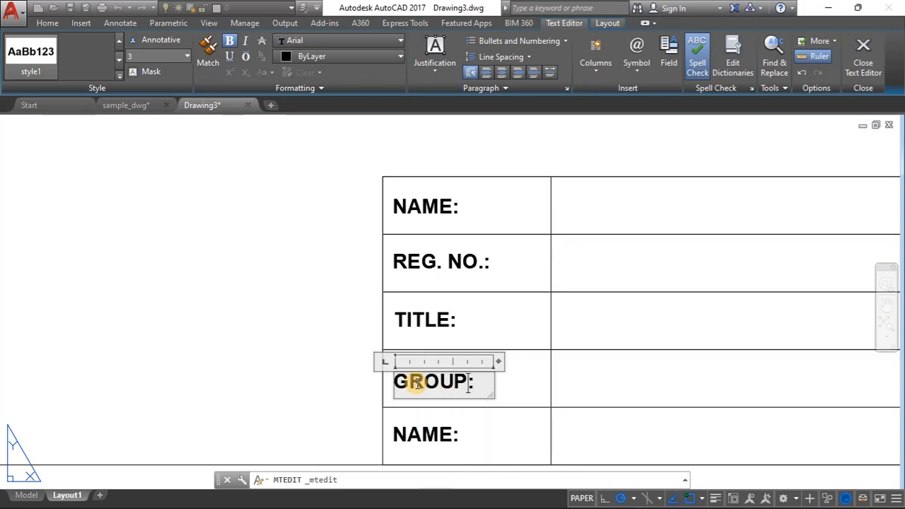
# Step: Change the label in the title block's last row to "DATE:" and finish the text editing
pyautogui.doubleClick(432, 435)
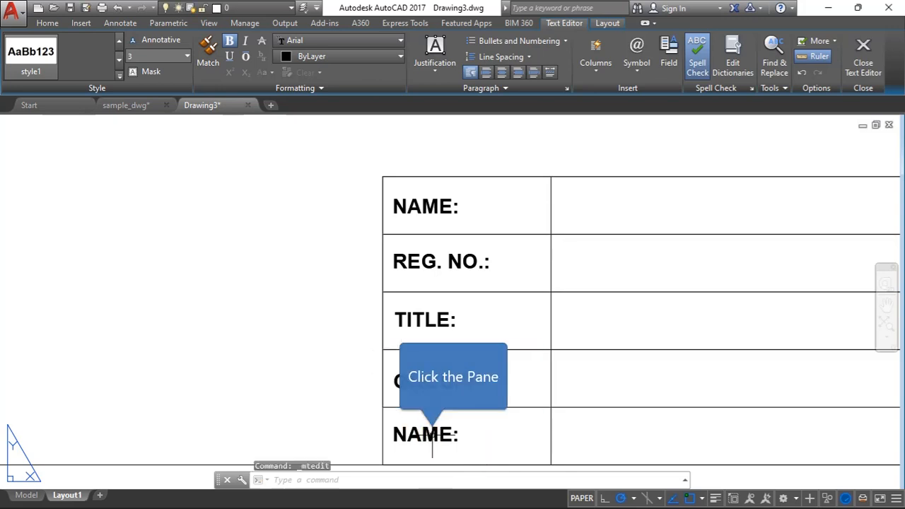
pyautogui.doubleClick(432, 435)
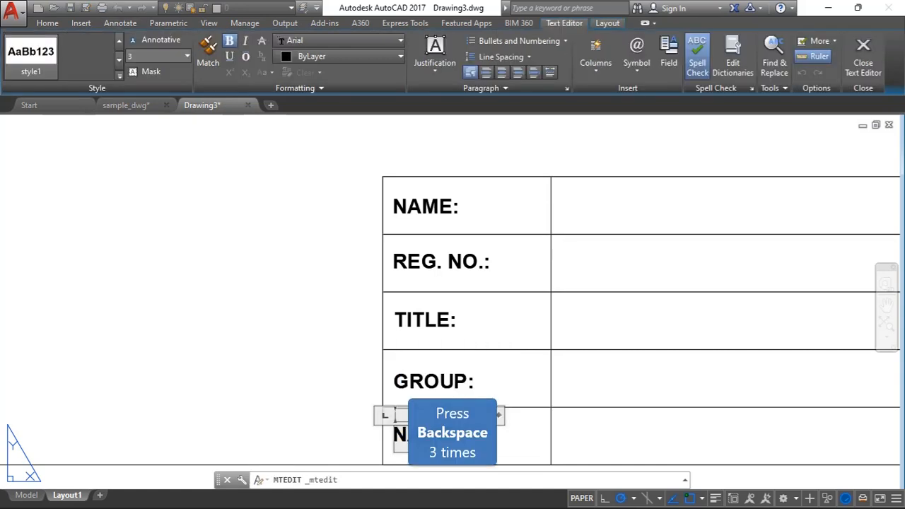
pyautogui.press('BackSpace')
pyautogui.press('BackSpace')
pyautogui.write('DATE')
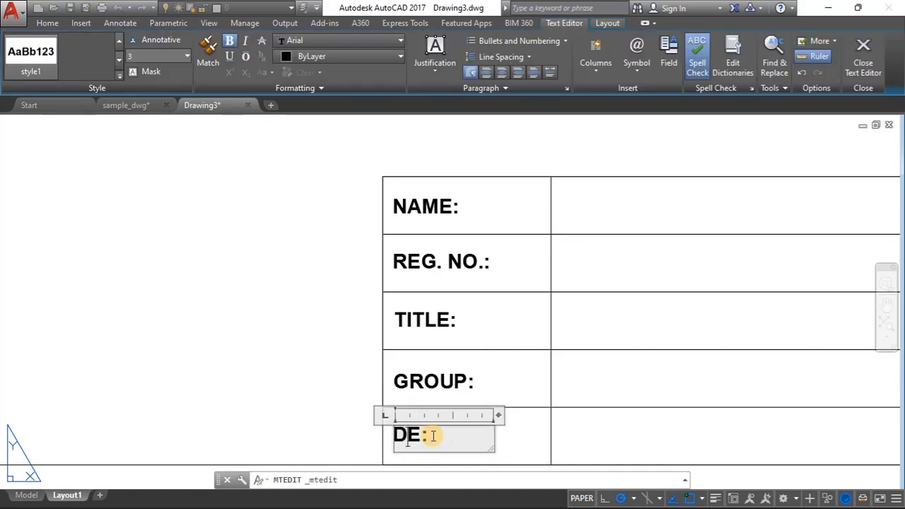
pyautogui.press('Delete')
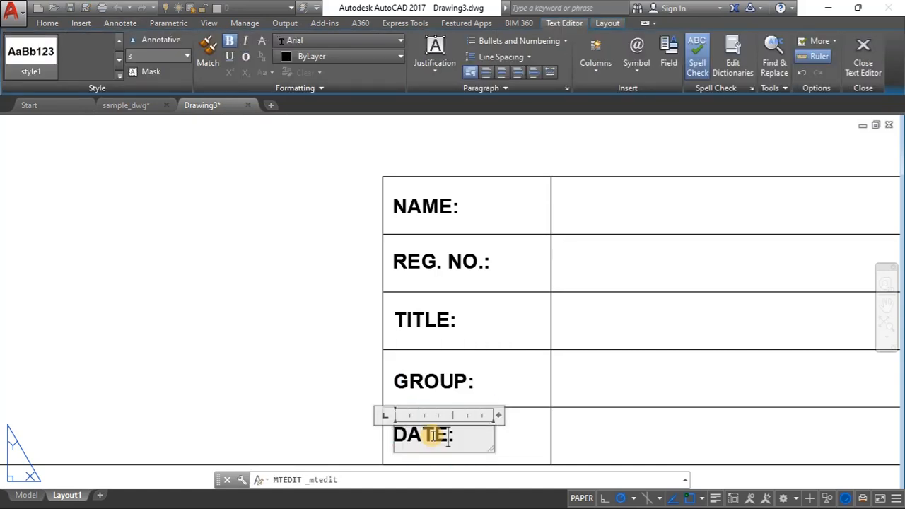
pyautogui.click(356, 344)
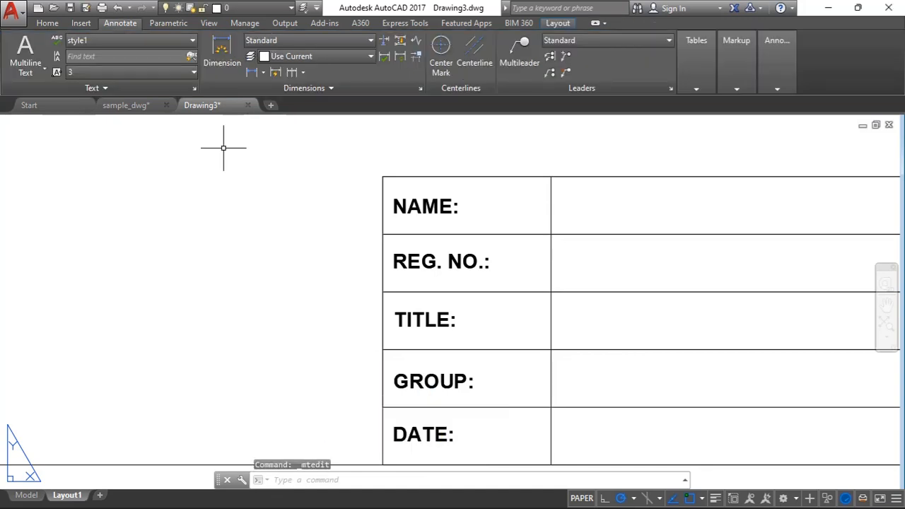
# Step: Examine the title block labels up close and their placement within the border frame on the whole sheet
pyautogui.scroll(-6, 471, 324)
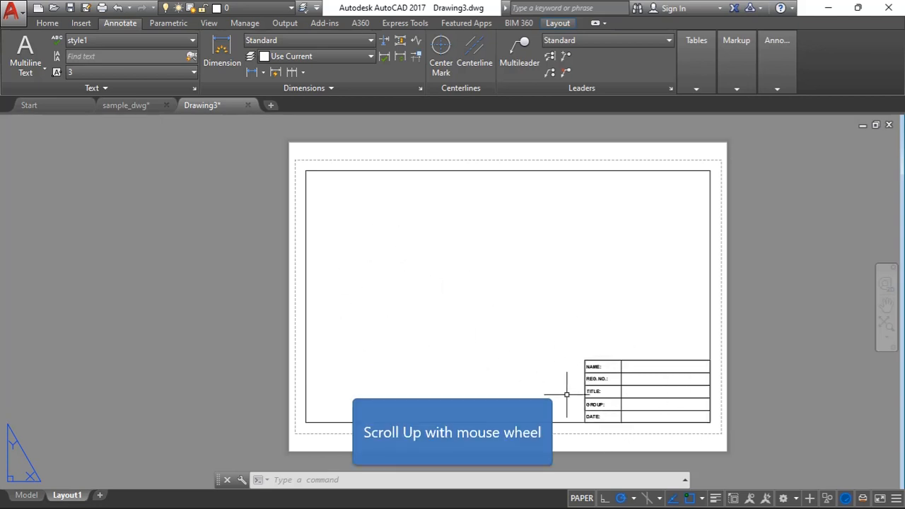
pyautogui.scroll(3, 663, 405)
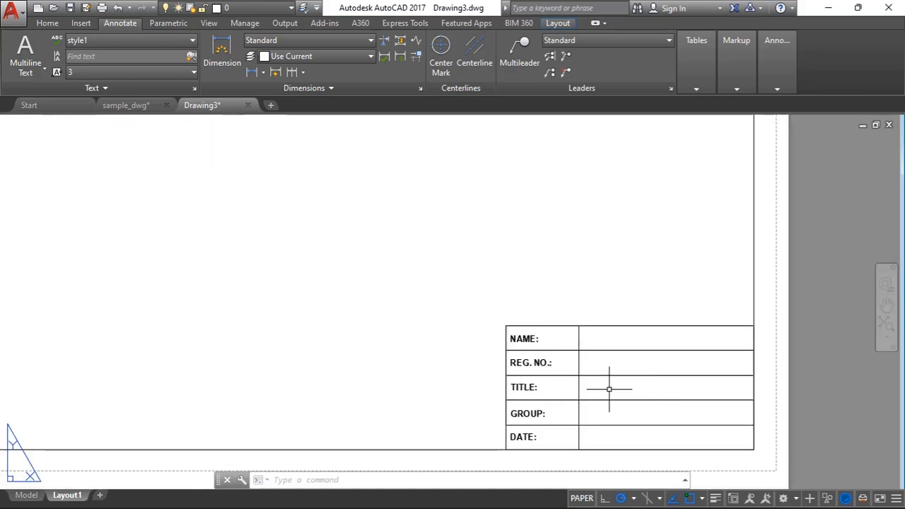
pyautogui.scroll(2, 624, 343)
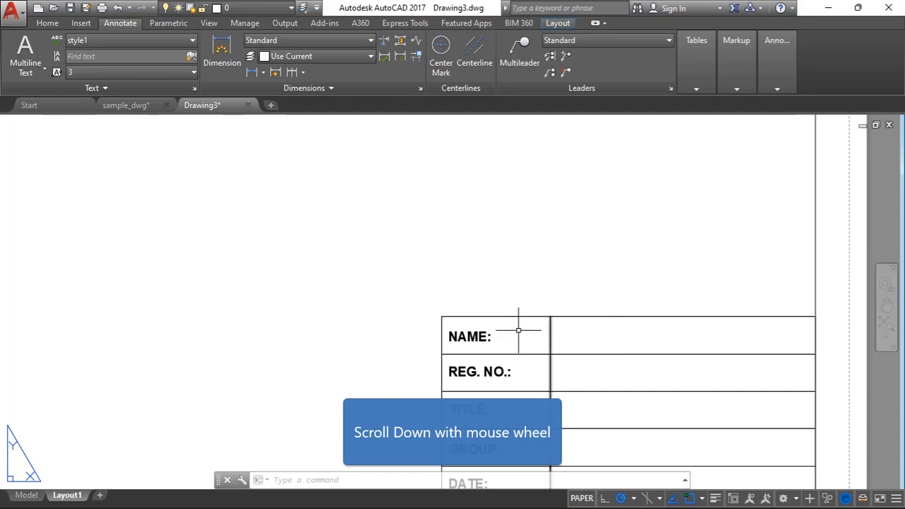
pyautogui.scroll(-2, 534, 328)
pyautogui.scroll(1, 565, 325)
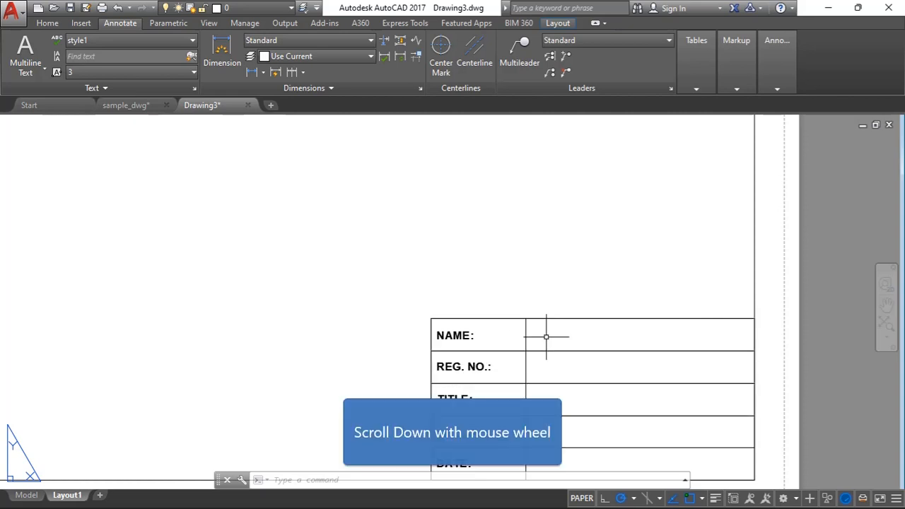
pyautogui.scroll(-4, 668, 362)
pyautogui.scroll(2, 497, 218)
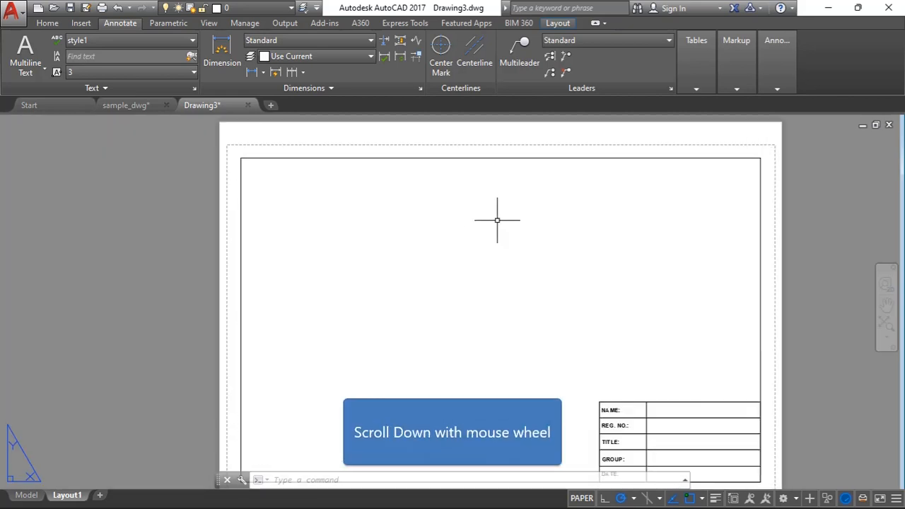
pyautogui.scroll(-1, 480, 220)
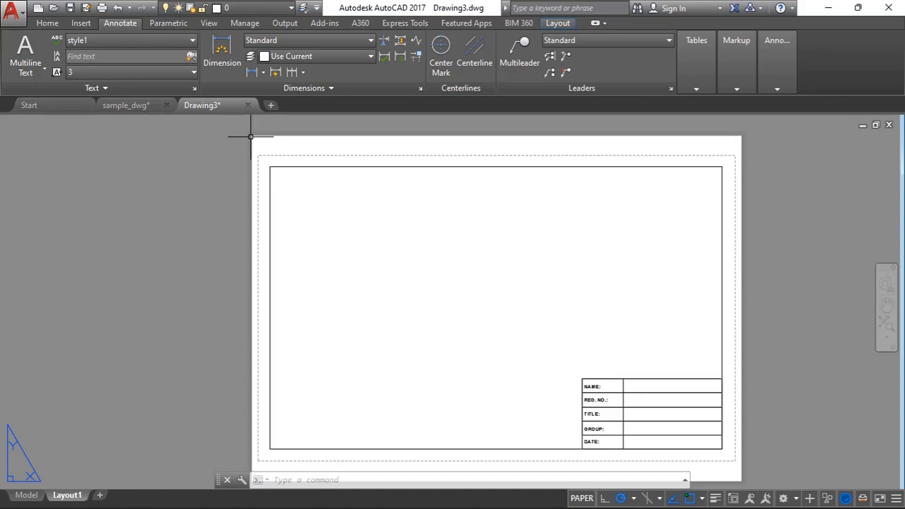
# Step: Save the drawing as a drawing template over the existing "A3 TEMPLATE LANSCAPE" file, accepting the template options as they are
pyautogui.click(24, 16)
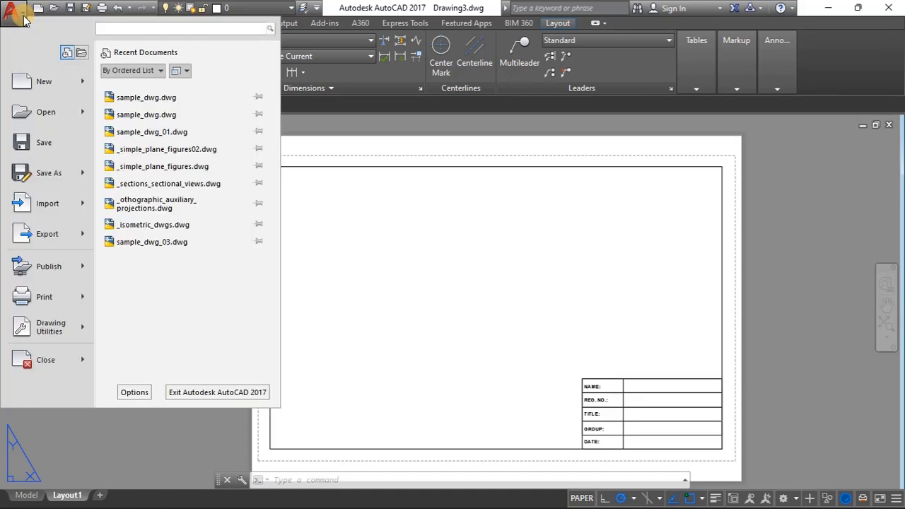
pyautogui.moveTo(54, 176)
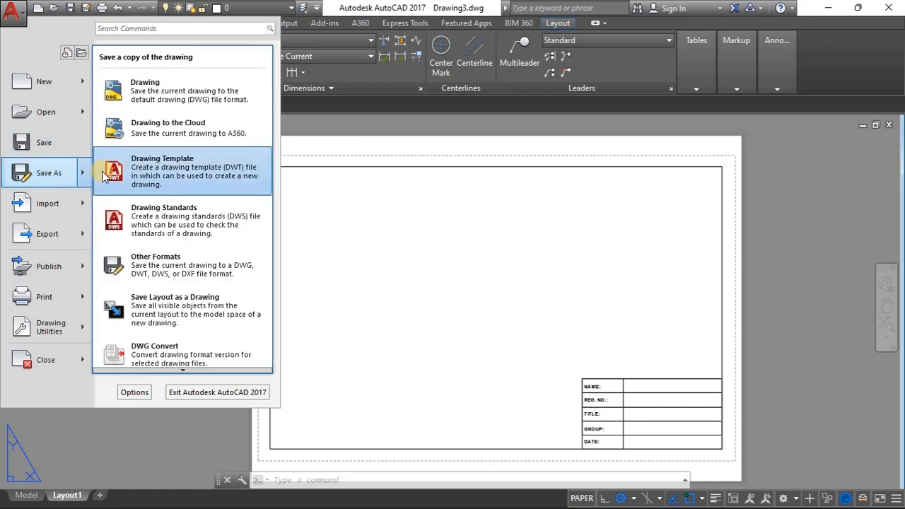
pyautogui.click(187, 177)
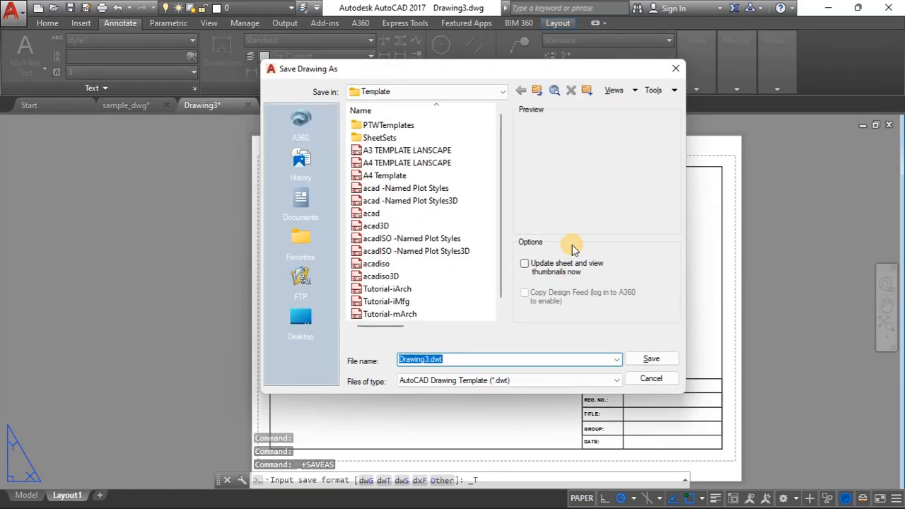
pyautogui.moveTo(459, 357); pyautogui.dragTo(387, 359)
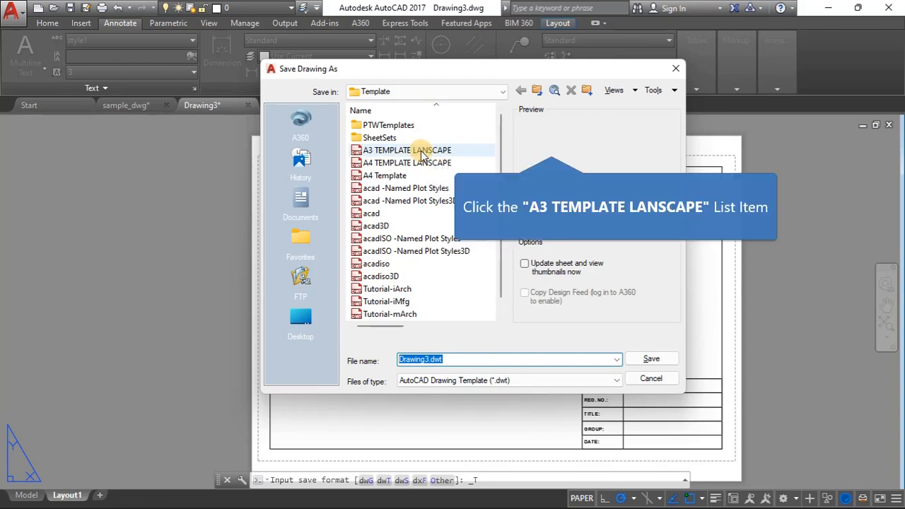
pyautogui.click(445, 150)
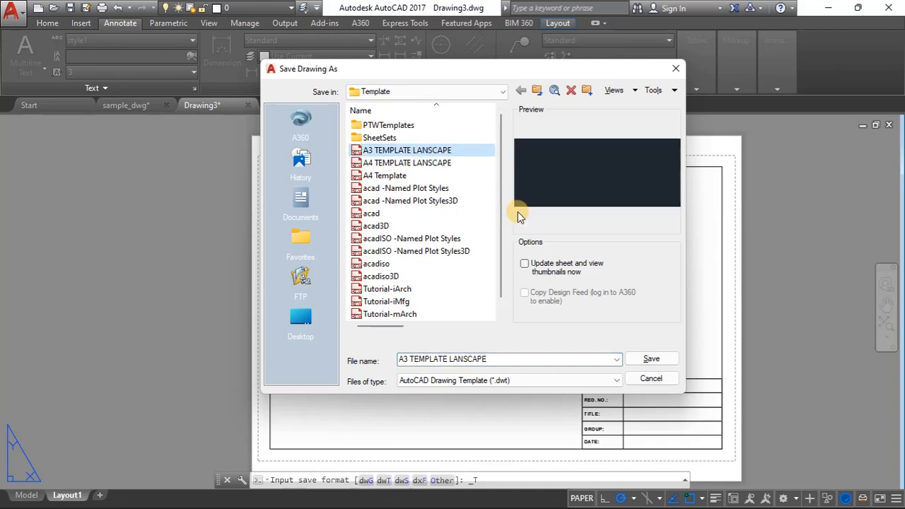
pyautogui.click(659, 359)
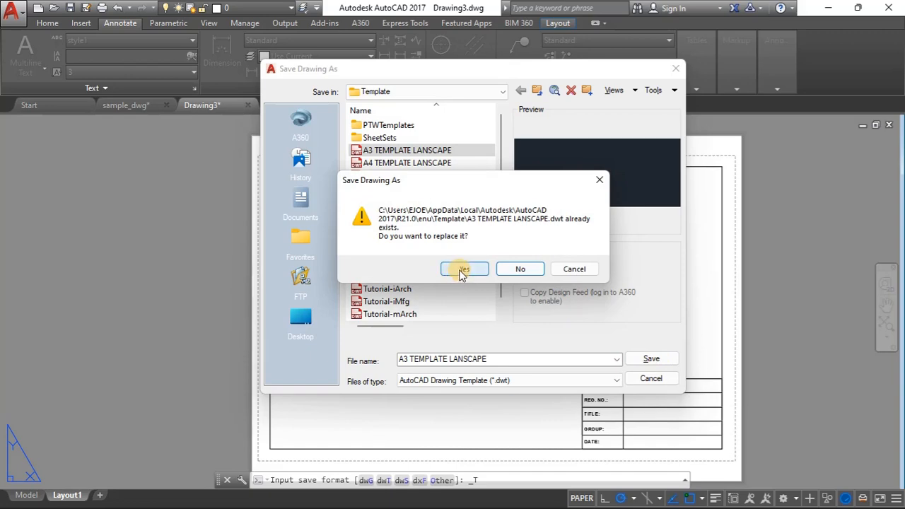
pyautogui.click(464, 270)
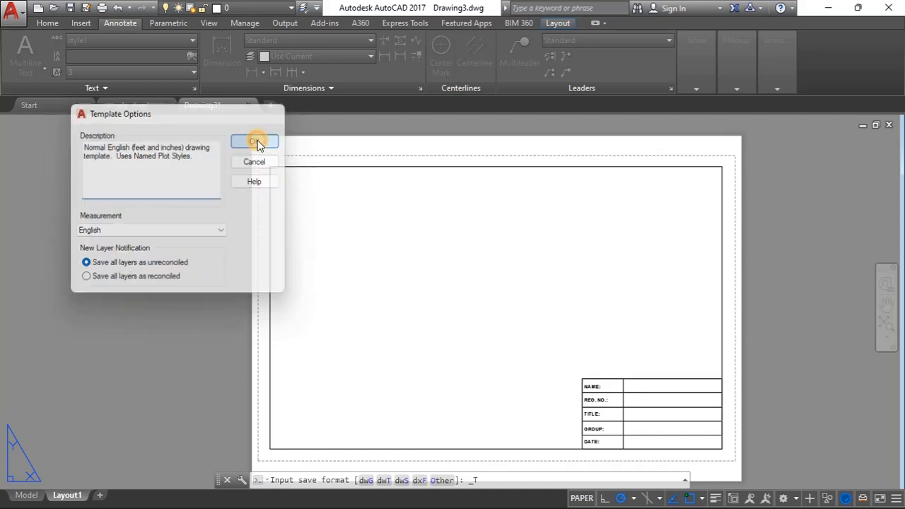
pyautogui.click(256, 141)
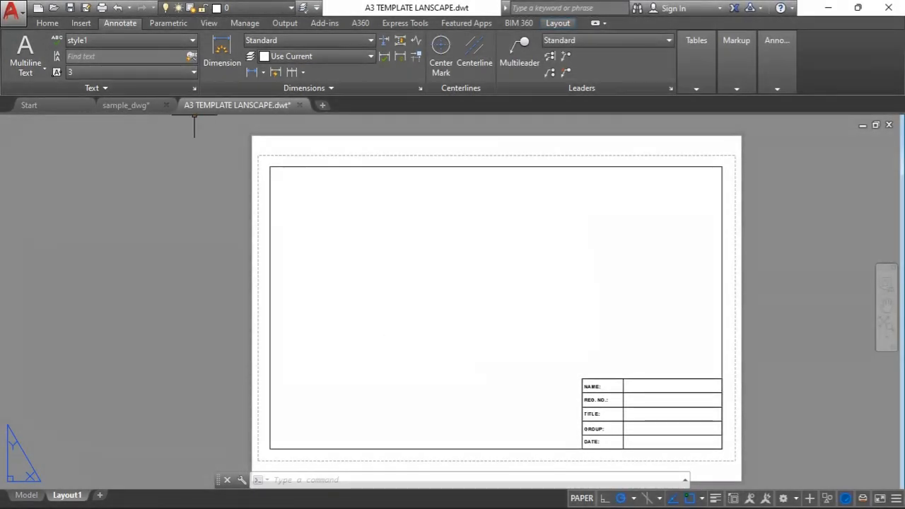
pyautogui.moveTo(239, 106)
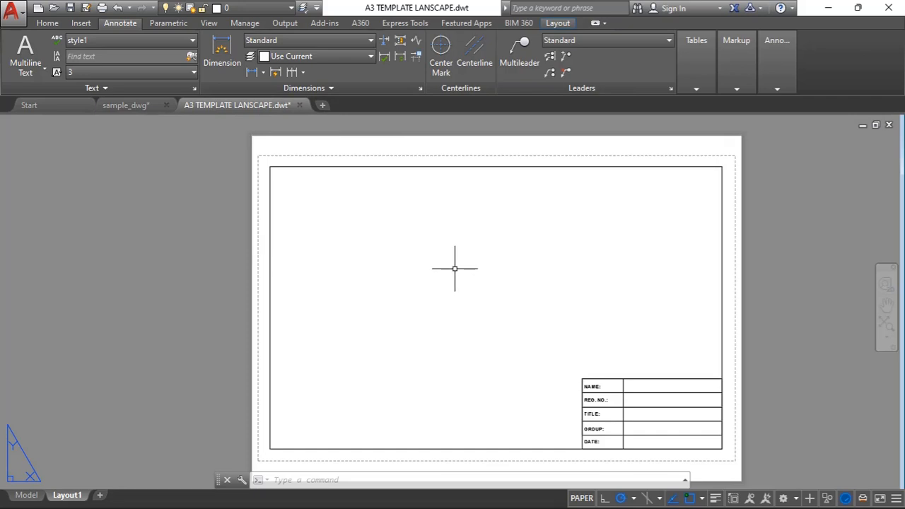
pyautogui.click(300, 104)
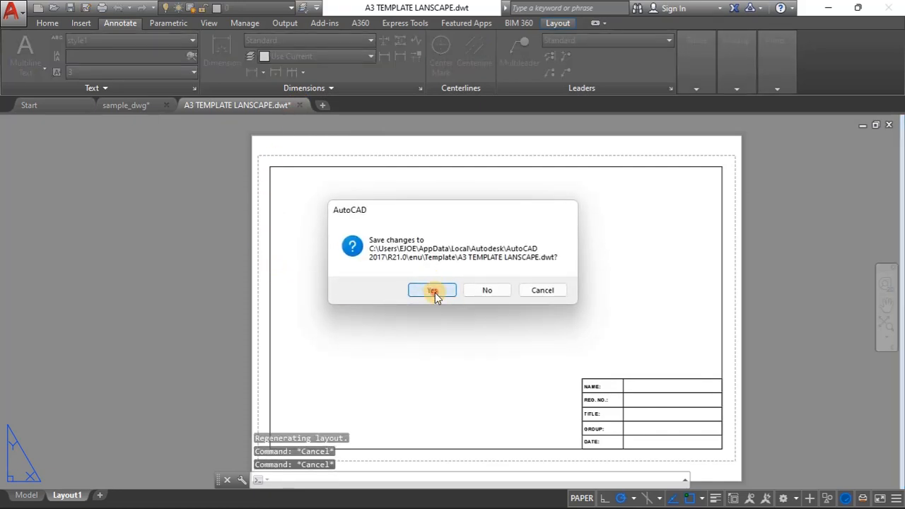
pyautogui.click(432, 291)
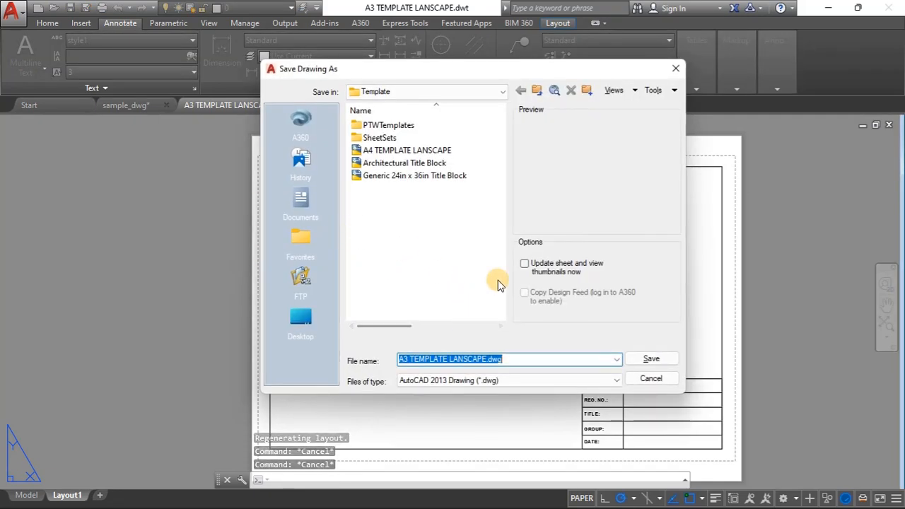
pyautogui.click(651, 379)
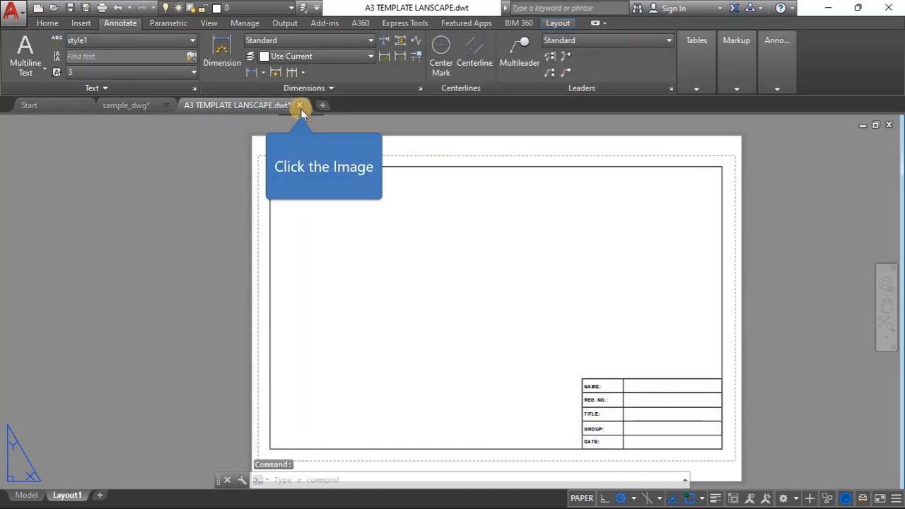
# Step: Close the A3 TEMPLATE LANSCAPE template file, discarding any further changes
pyautogui.click(300, 106)
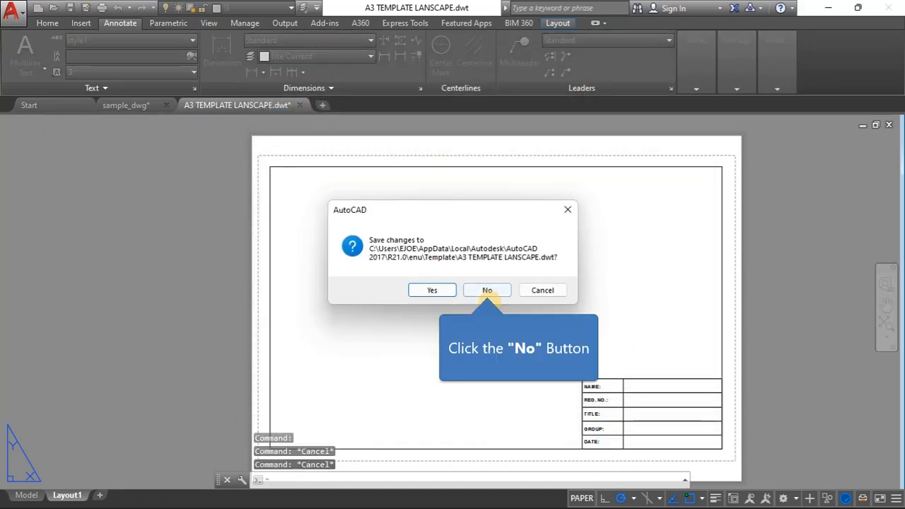
pyautogui.click(487, 289)
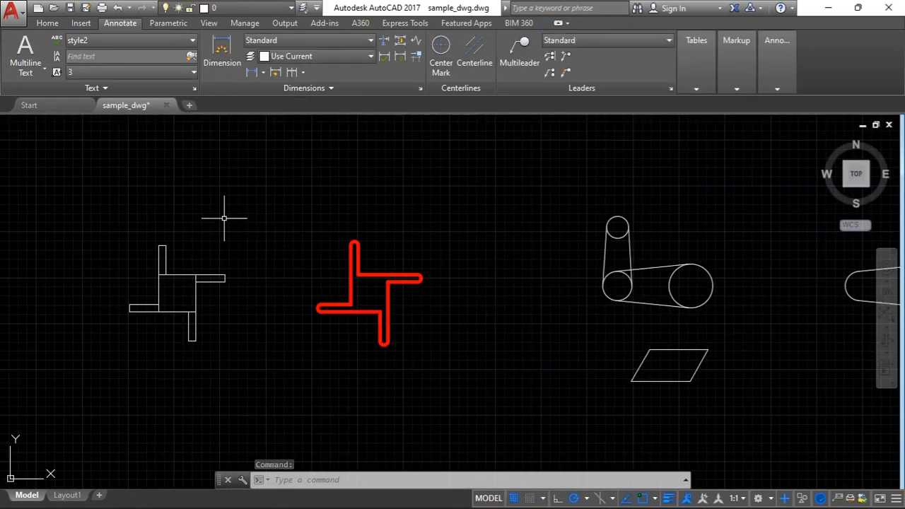
pyautogui.scroll(-5, 179, 282)
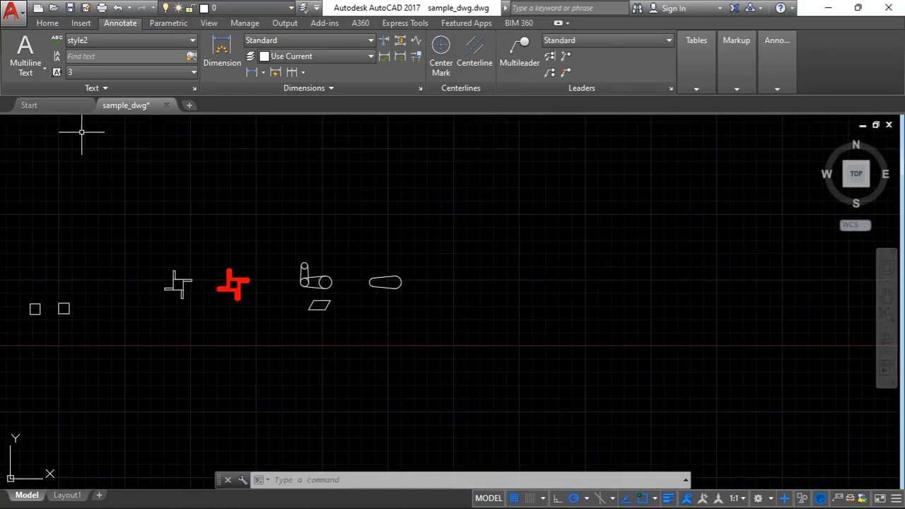
# Step: Start a new drawing based on the A3 TEMPLATE LANSCAPE.dwt template
pyautogui.click(63, 105)
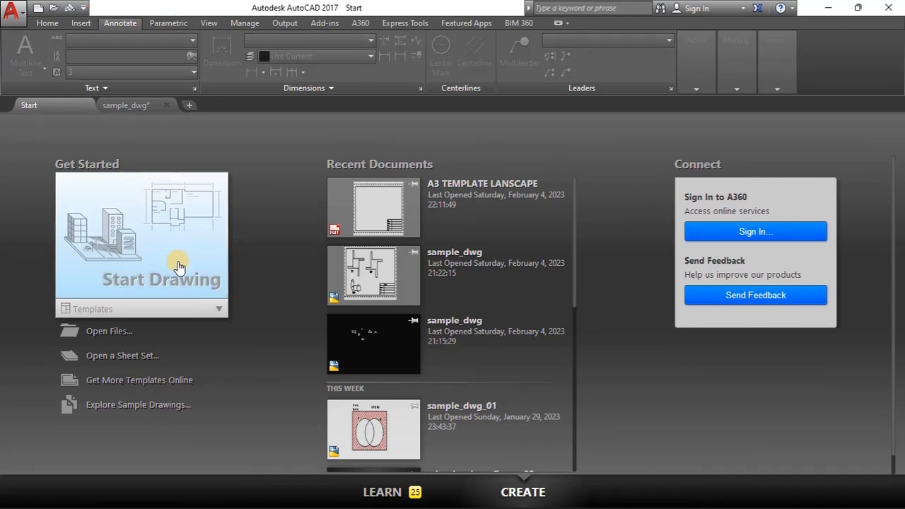
pyautogui.click(220, 311)
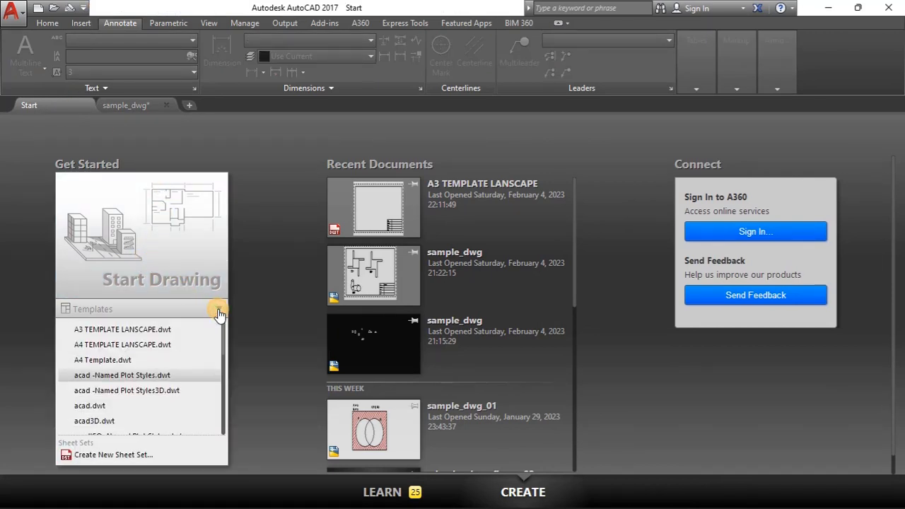
pyautogui.click(131, 330)
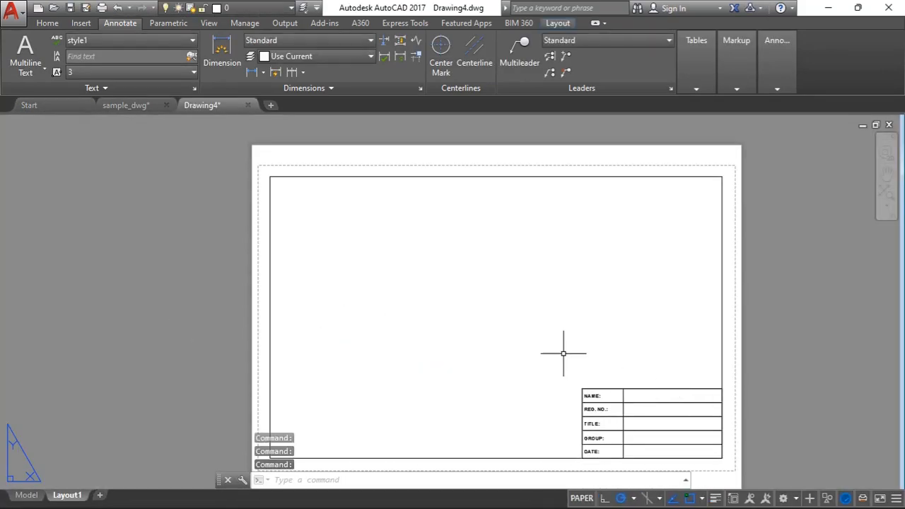
# Step: Review the list of layers the new drawing carries in model space, keeping the current layer
pyautogui.click(26, 494)
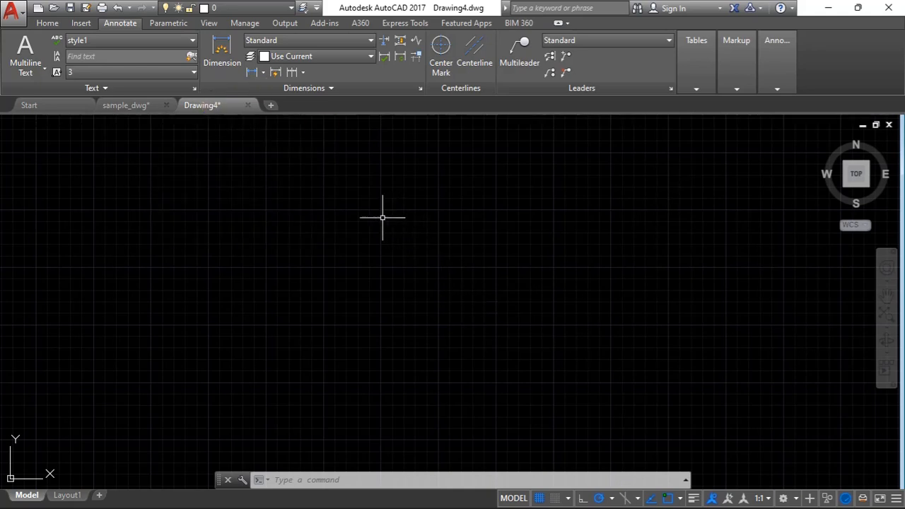
pyautogui.click(47, 23)
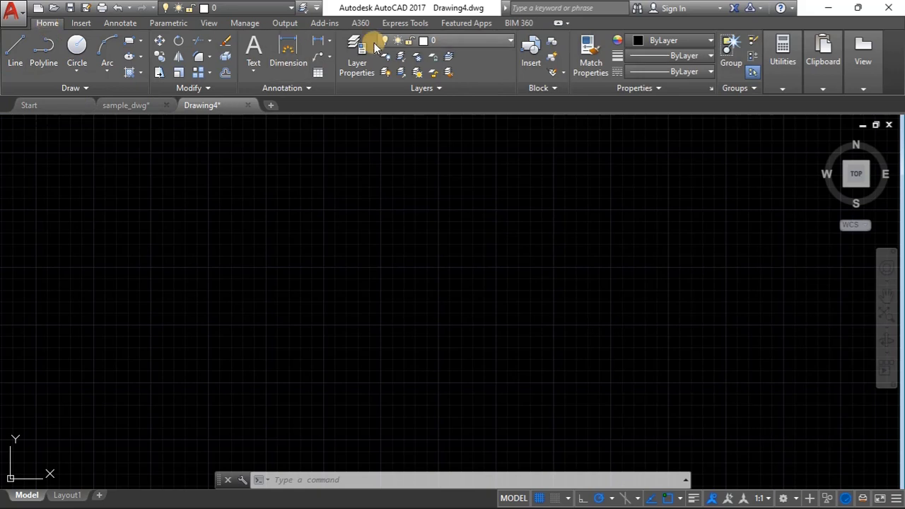
pyautogui.click(453, 40)
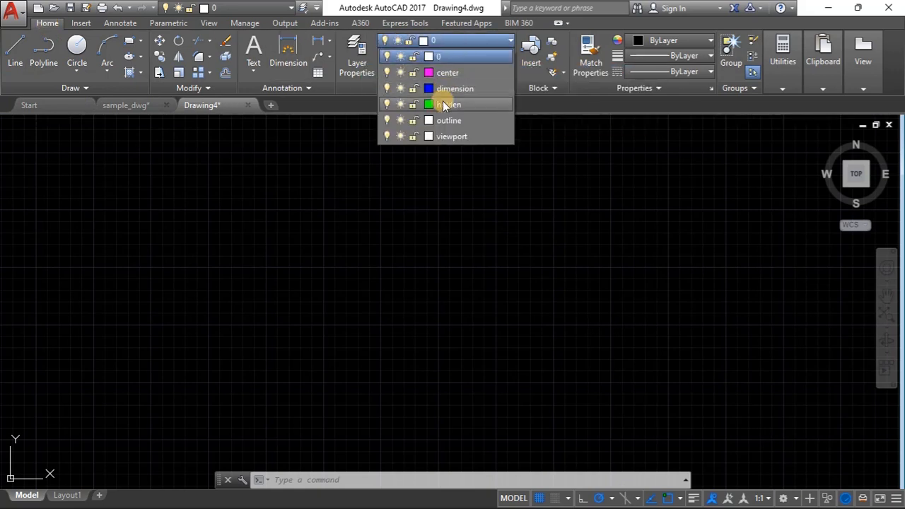
pyautogui.click(352, 260)
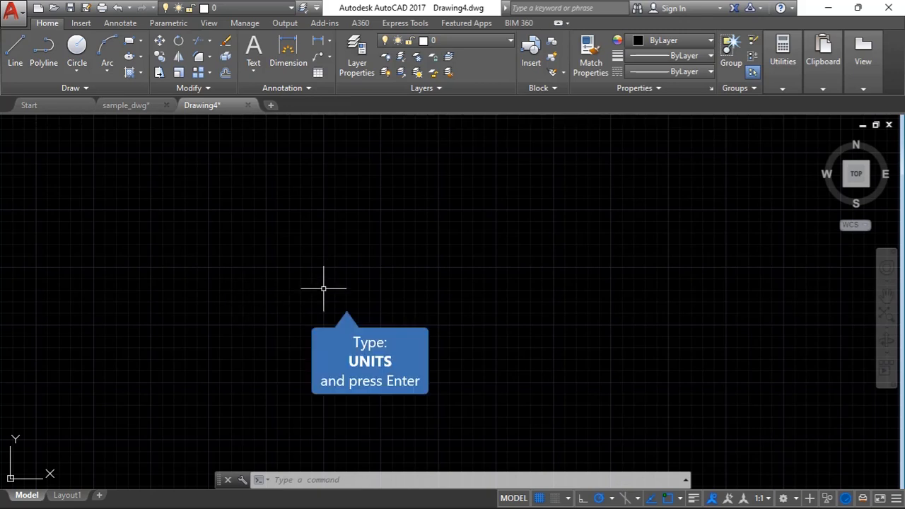
# Step: Inspect the new drawing's unit settings with the UNITS command and leave them as they are
pyautogui.write('UNITS')
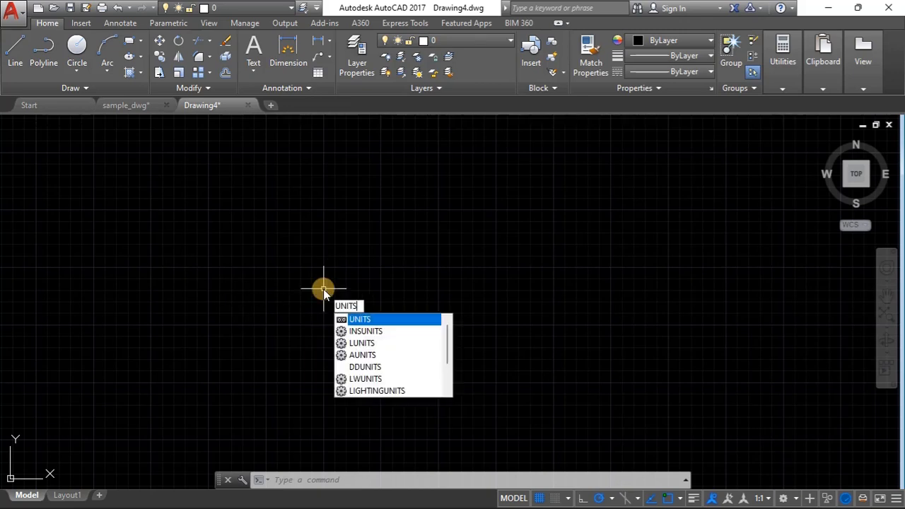
pyautogui.press('Return')
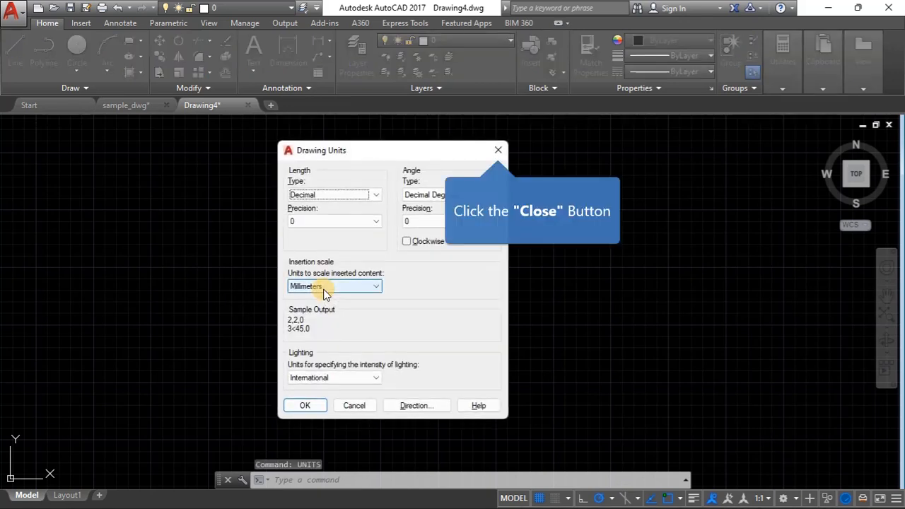
pyautogui.click(498, 149)
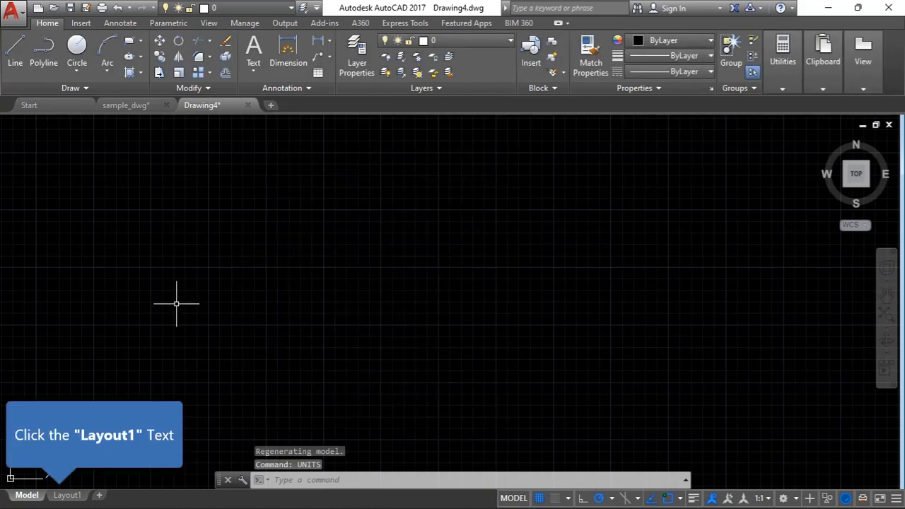
# Step: Review the Layout1 sheet, then add a new layout named Layout2 and open it
pyautogui.click(55, 496)
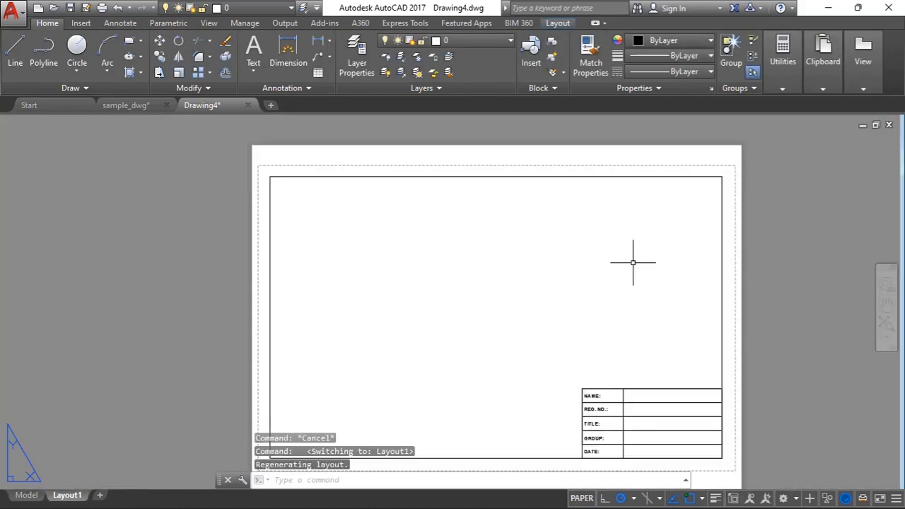
pyautogui.click(100, 497)
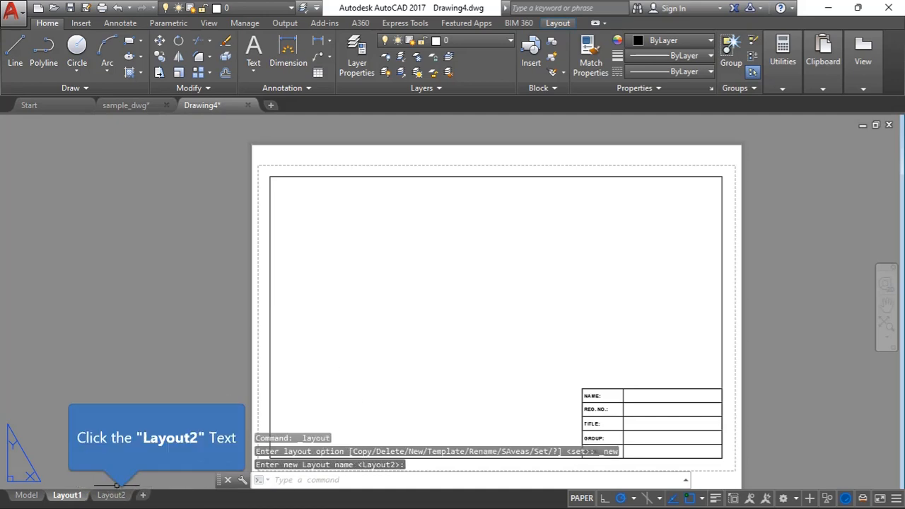
pyautogui.click(116, 493)
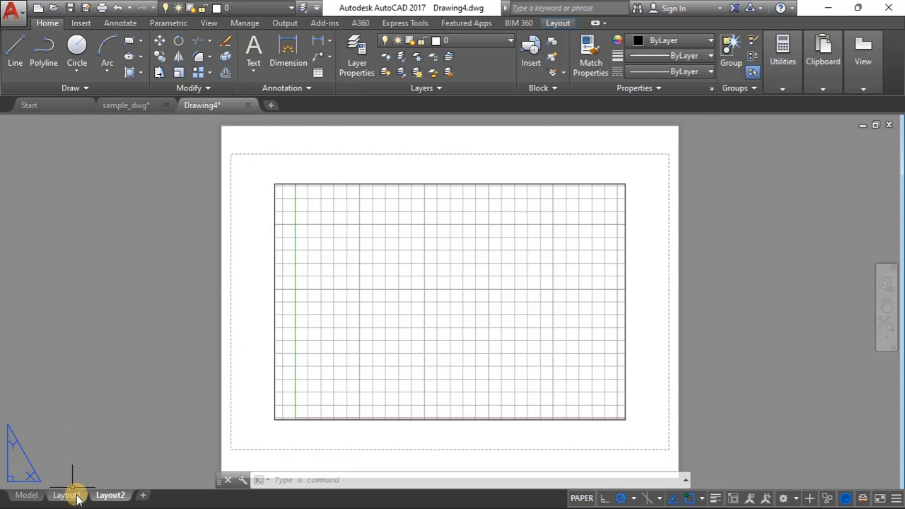
# Step: Delete Layout2 permanently from the new drawing and return to model space
pyautogui.moveTo(69, 496)
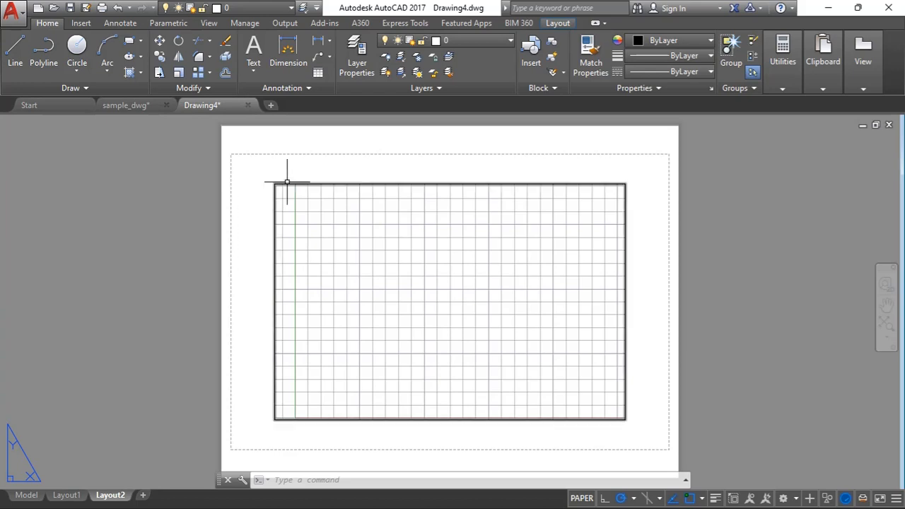
pyautogui.rightClick(113, 496)
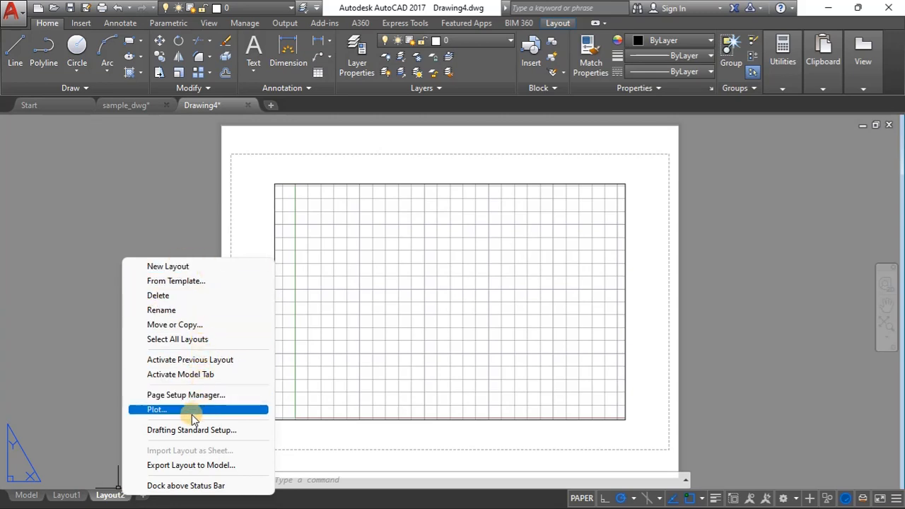
pyautogui.click(175, 296)
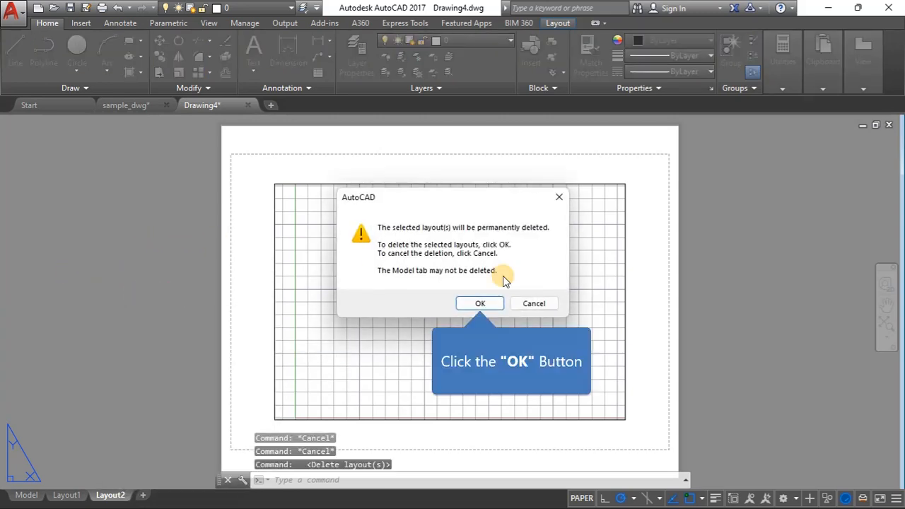
pyautogui.click(493, 304)
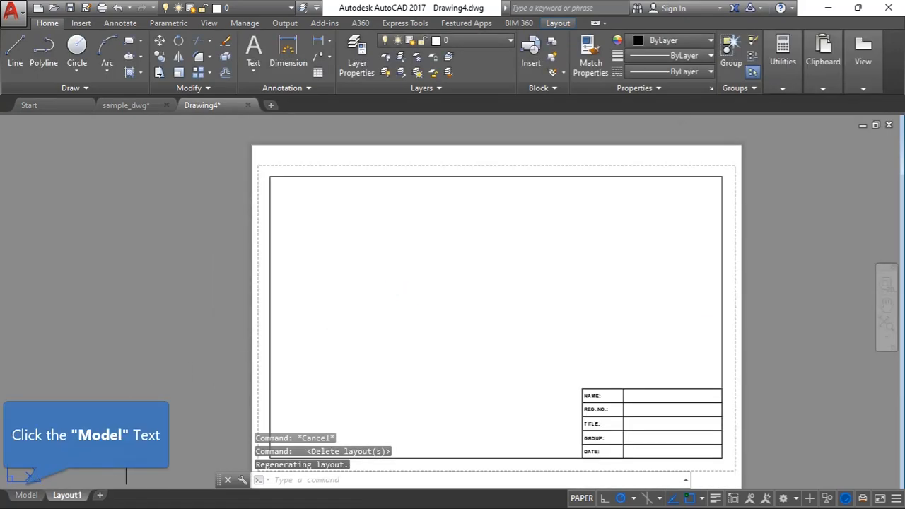
pyautogui.click(27, 494)
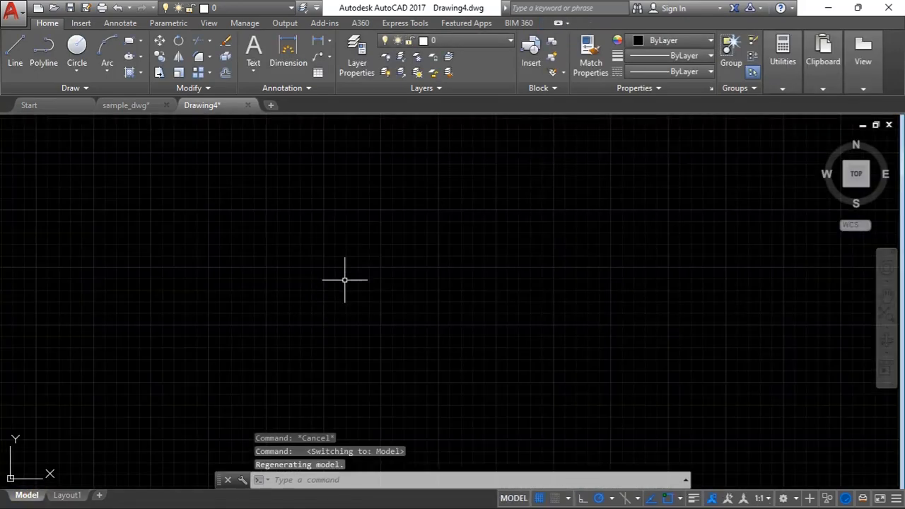